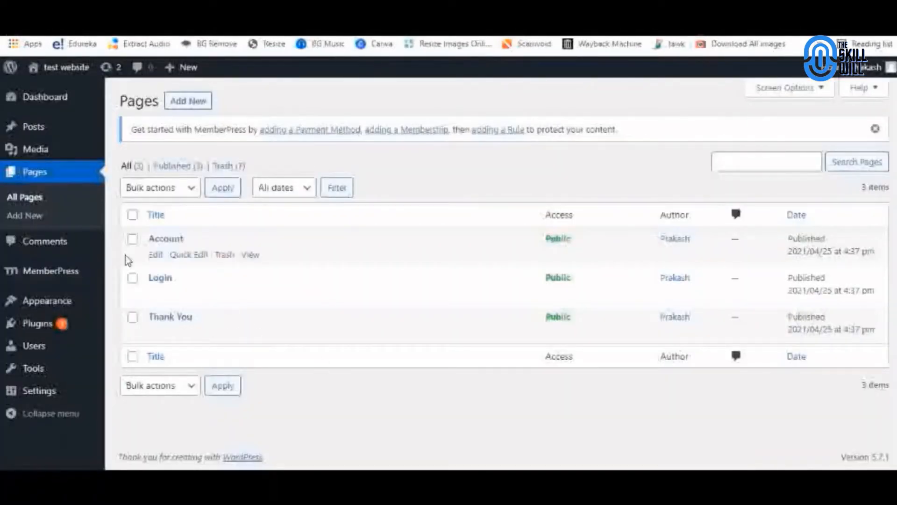
Search the plugin directory for "smart slider" to add a new plugin
{"action": "mouse_move", "coordinate": [44, 327]}
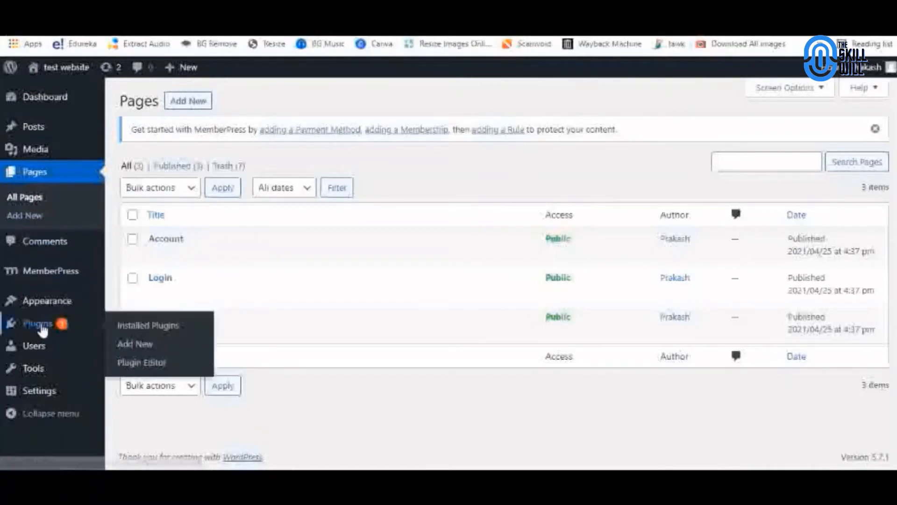
{"action": "left_click", "coordinate": [140, 345]}
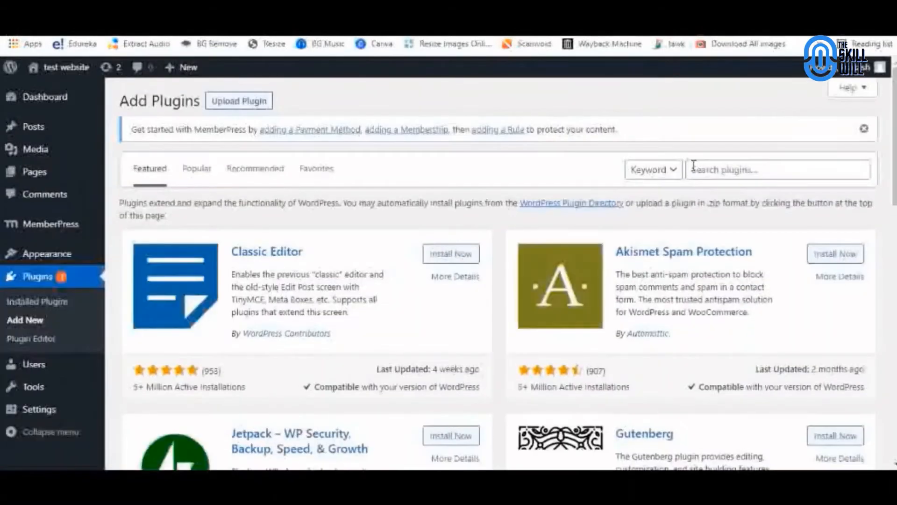
{"action": "left_click", "coordinate": [704, 162]}
{"action": "type", "text": "sma"}
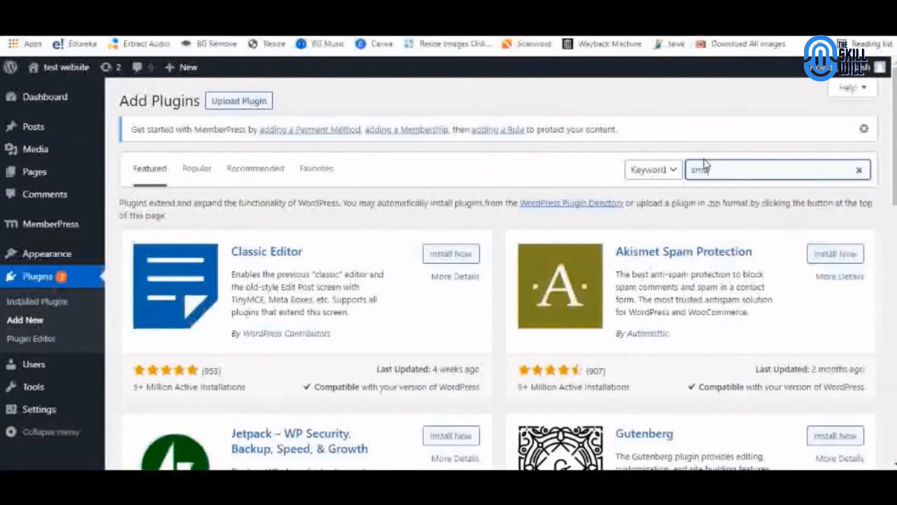
{"action": "type", "text": "rt slider"}
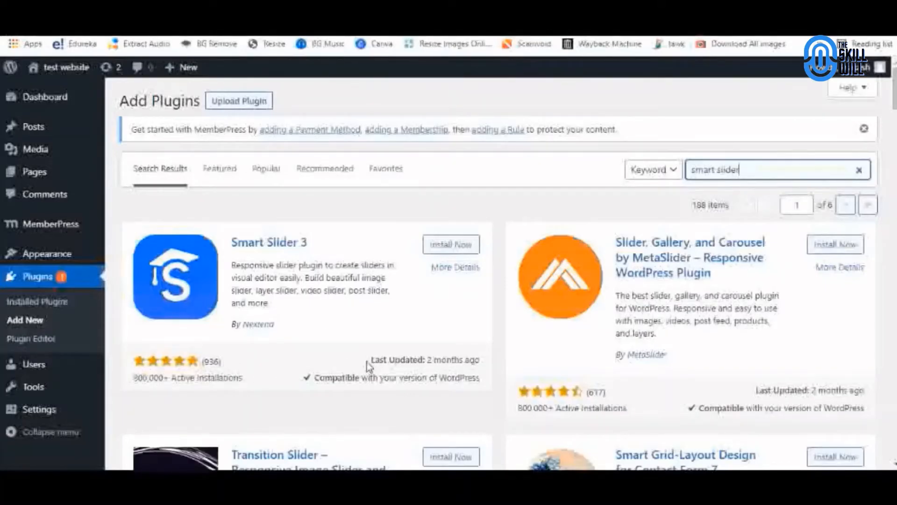
Install and activate the Smart Slider 3 plugin by Nextend
{"action": "left_click_drag", "start_coordinate": [369, 361], "coordinate": [473, 359]}
{"action": "left_click", "coordinate": [473, 359]}
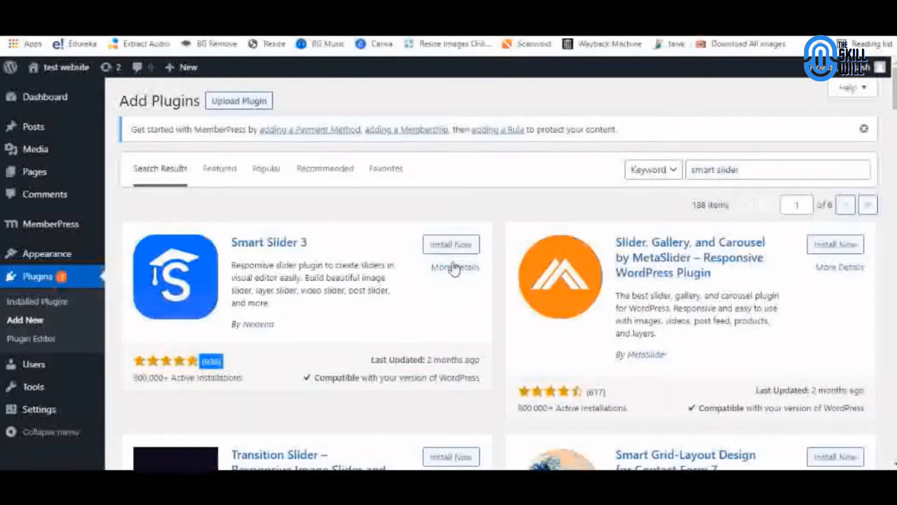
{"action": "left_click", "coordinate": [451, 246]}
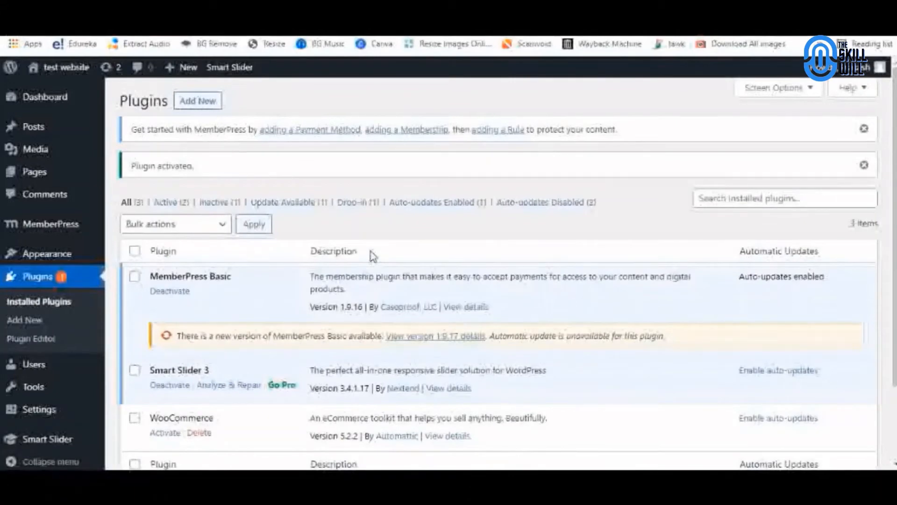
Open the Smart Slider dashboard and continue past its welcome page to the project overview
{"action": "scroll", "coordinate": [73, 234], "scroll_direction": "down", "scroll_amount": 2}
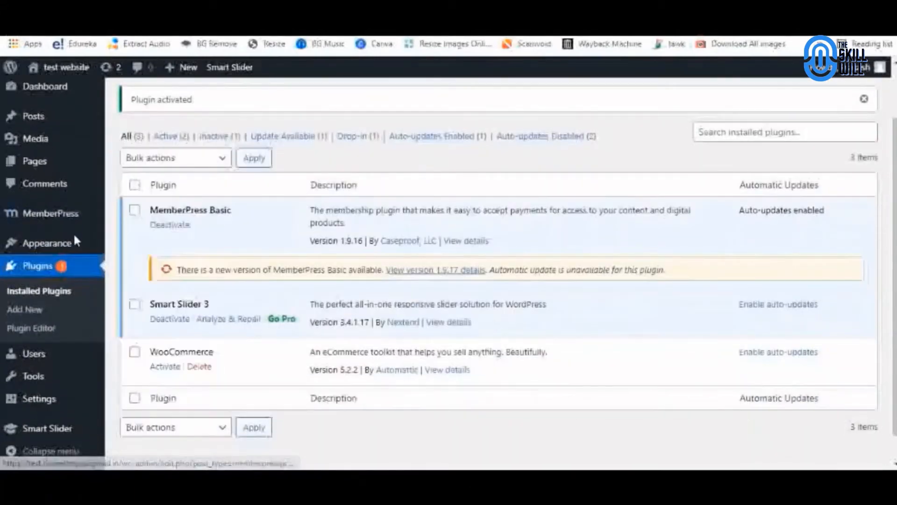
{"action": "mouse_move", "coordinate": [25, 434]}
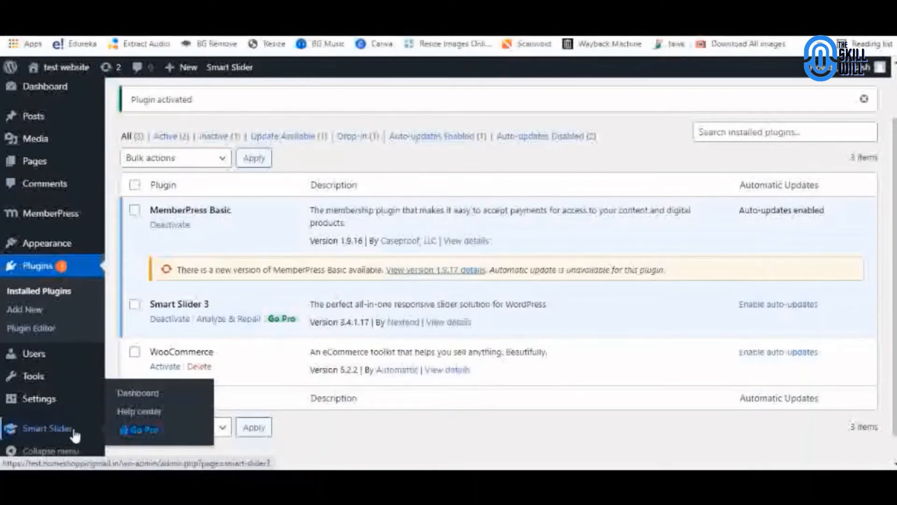
{"action": "left_click", "coordinate": [146, 395]}
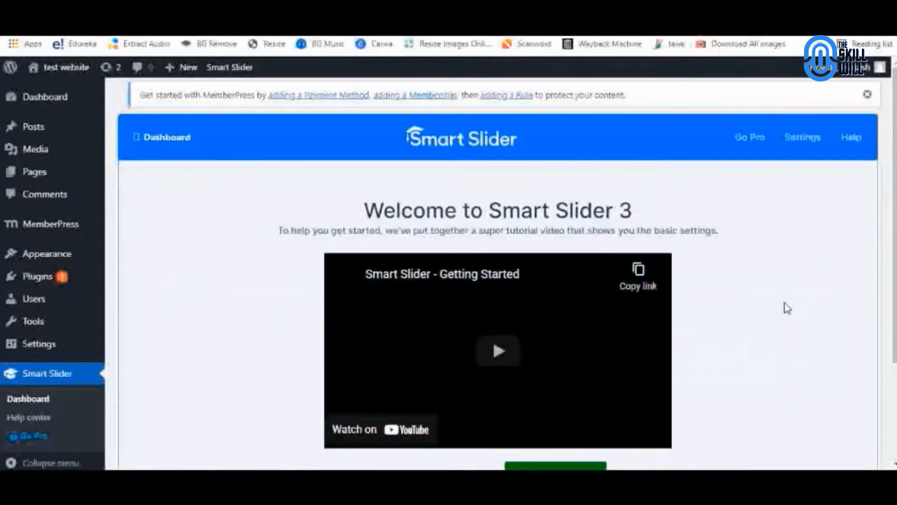
{"action": "scroll", "coordinate": [799, 291], "scroll_direction": "down", "scroll_amount": 3}
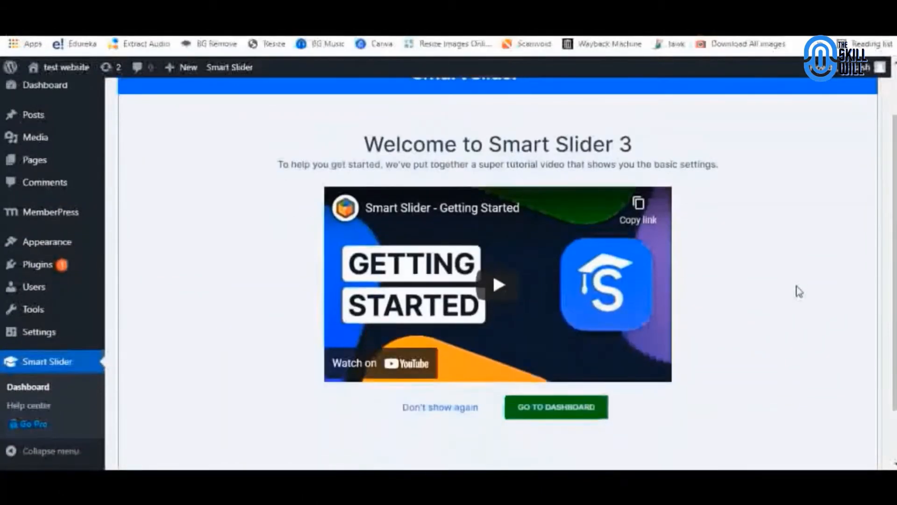
{"action": "scroll", "coordinate": [799, 291], "scroll_direction": "up", "scroll_amount": 3}
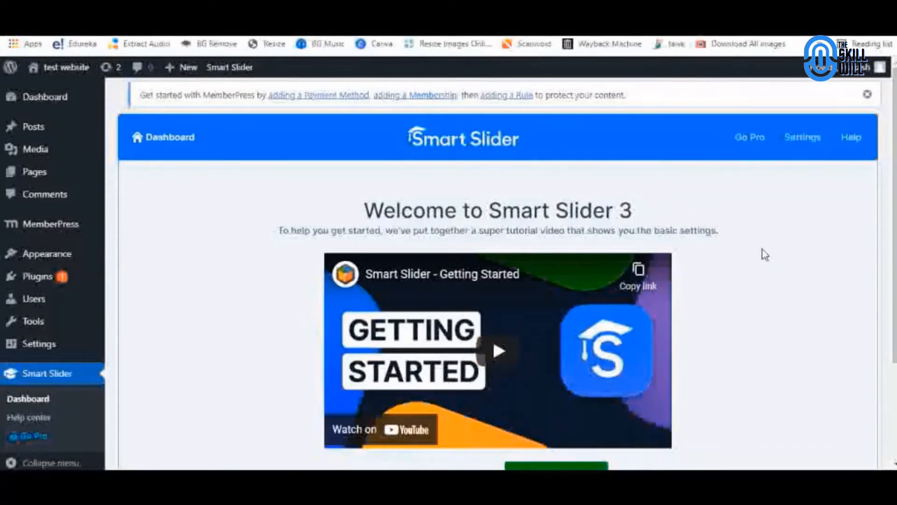
{"action": "scroll", "coordinate": [762, 251], "scroll_direction": "down", "scroll_amount": 3}
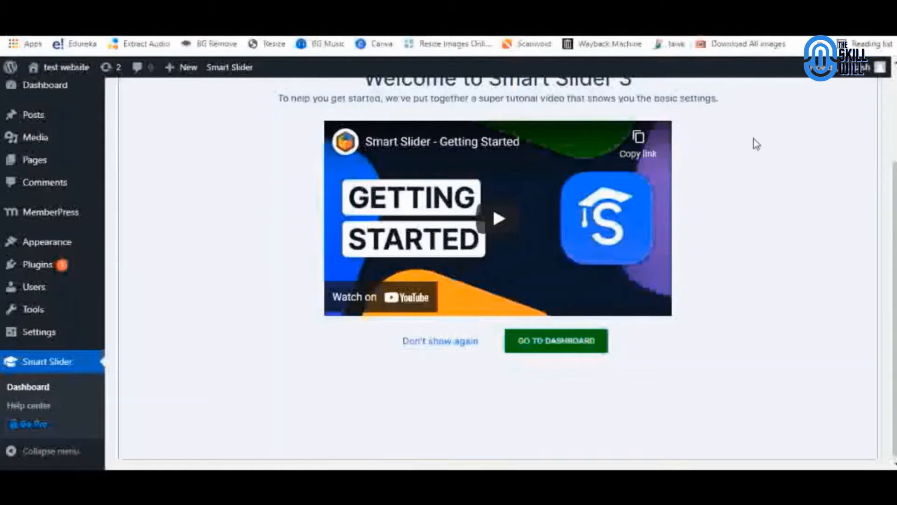
{"action": "left_click", "coordinate": [556, 355]}
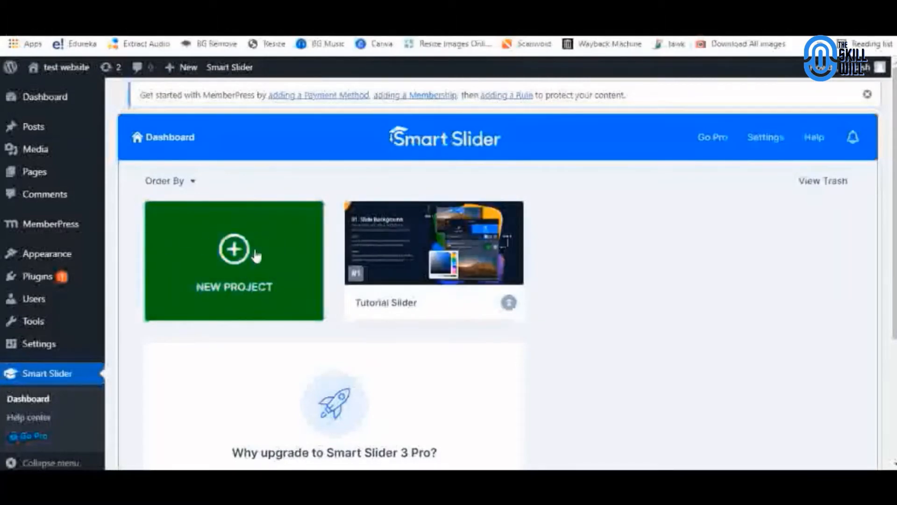
View the Slide Background slide of the Tutorial Slider in the editor, dismissing the version 3.4 notes, and return to the project overview
{"action": "mouse_move", "coordinate": [432, 244]}
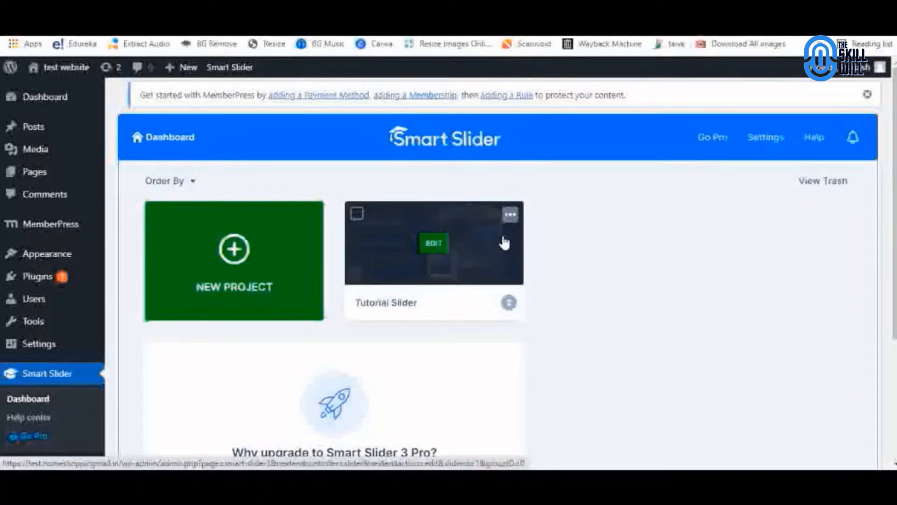
{"action": "left_click", "coordinate": [440, 246]}
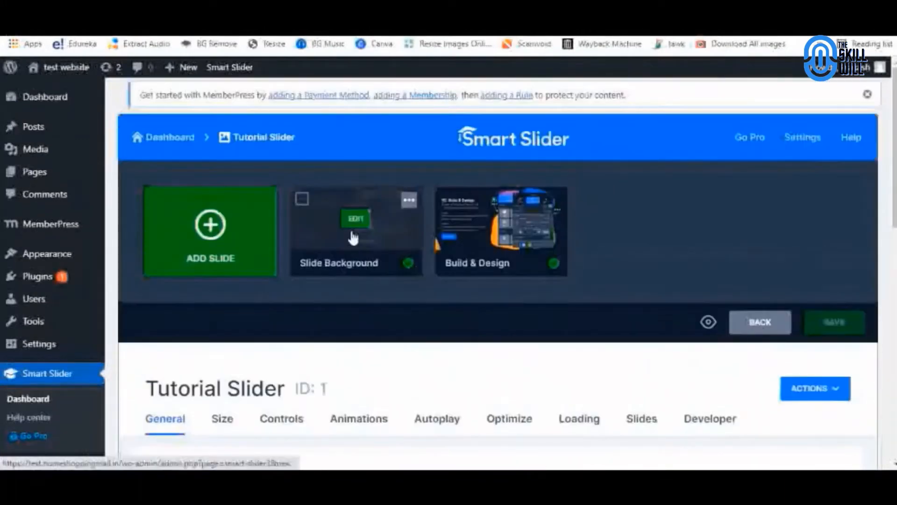
{"action": "left_click", "coordinate": [352, 227]}
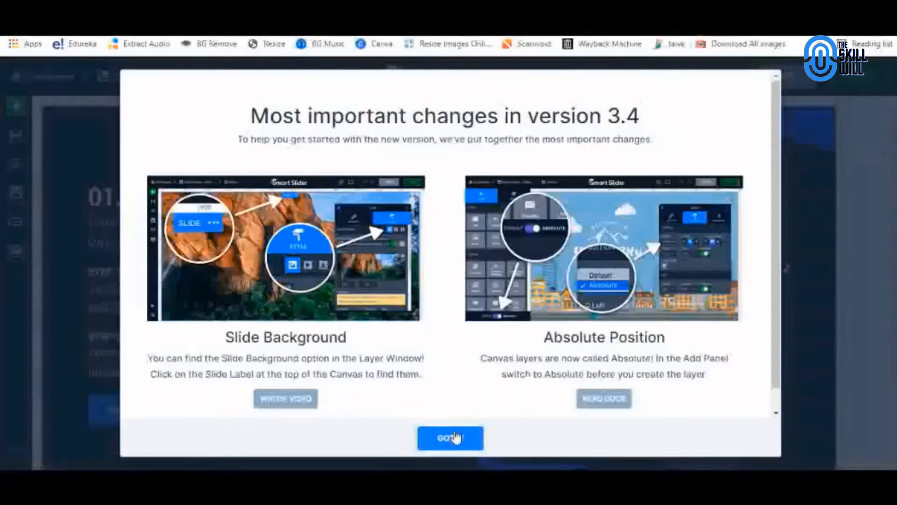
{"action": "left_click", "coordinate": [455, 437]}
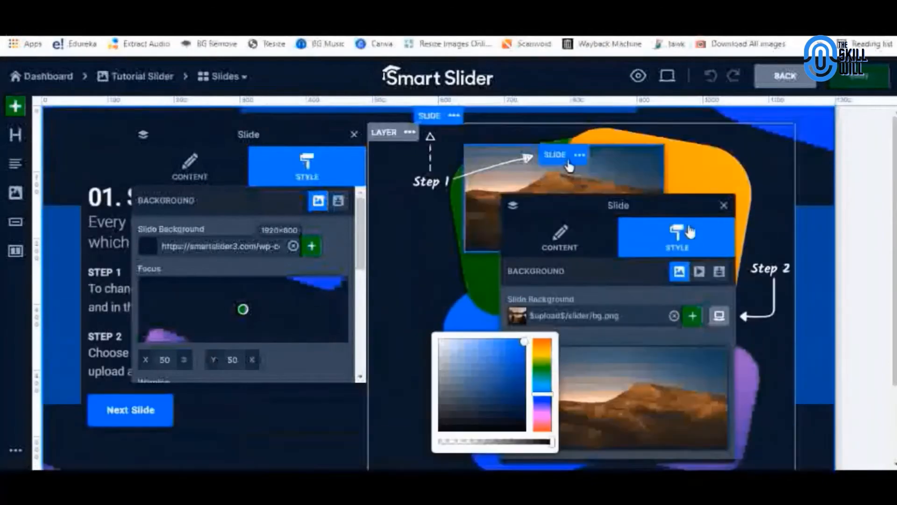
{"action": "left_click", "coordinate": [786, 81]}
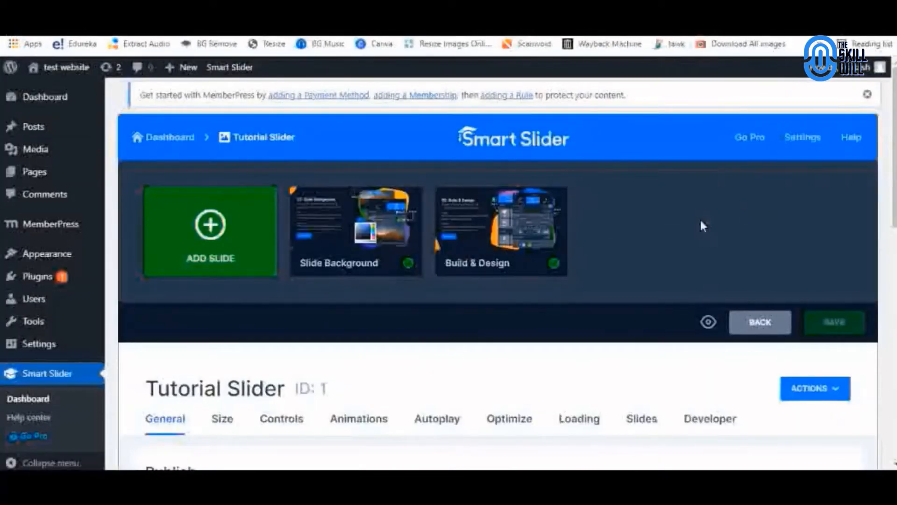
{"action": "left_click", "coordinate": [760, 329]}
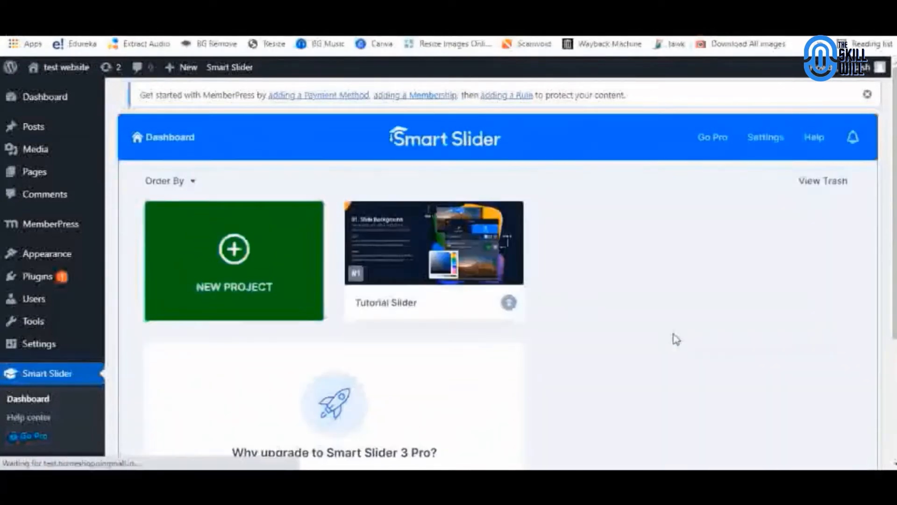
Start a new slider project from a template to open the template library
{"action": "left_click", "coordinate": [241, 259]}
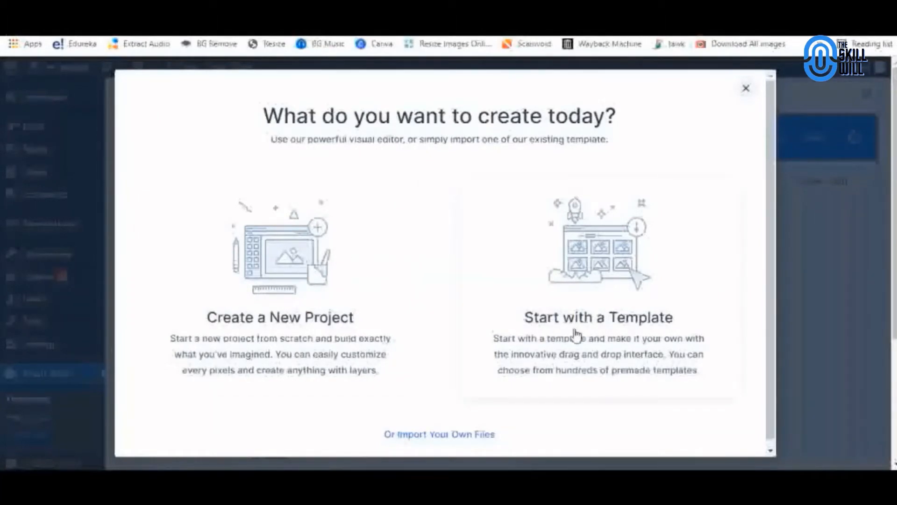
{"action": "scroll", "coordinate": [652, 284], "scroll_direction": "down", "scroll_amount": 1}
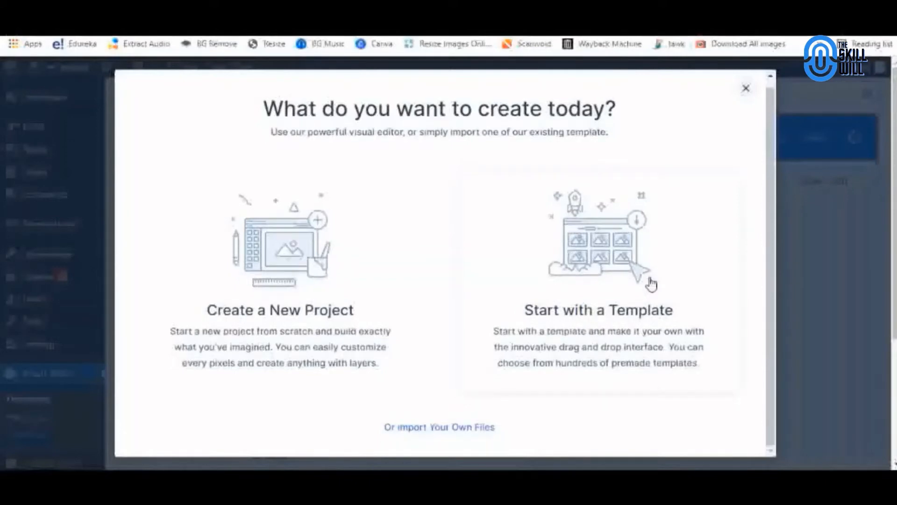
{"action": "left_click", "coordinate": [627, 269]}
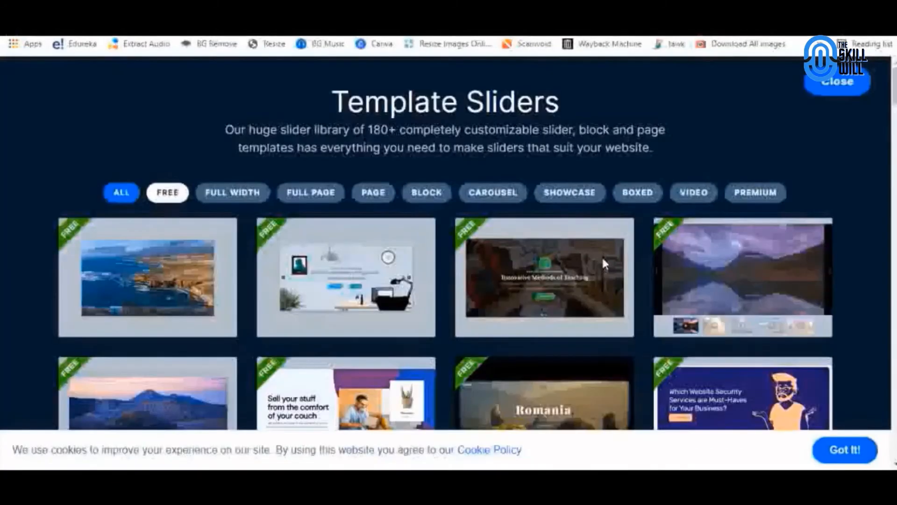
Examine the slider templates by category, from Full Width, Full Page, Page, Block and Carousel to Showcase, Boxed, Video and Premium
{"action": "scroll", "coordinate": [766, 144], "scroll_direction": "down", "scroll_amount": 2}
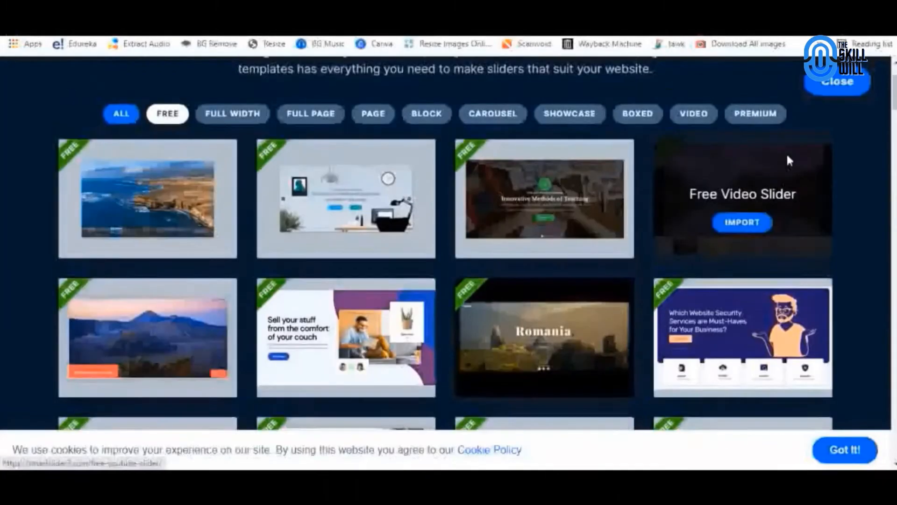
{"action": "scroll", "coordinate": [787, 161], "scroll_direction": "up", "scroll_amount": 2}
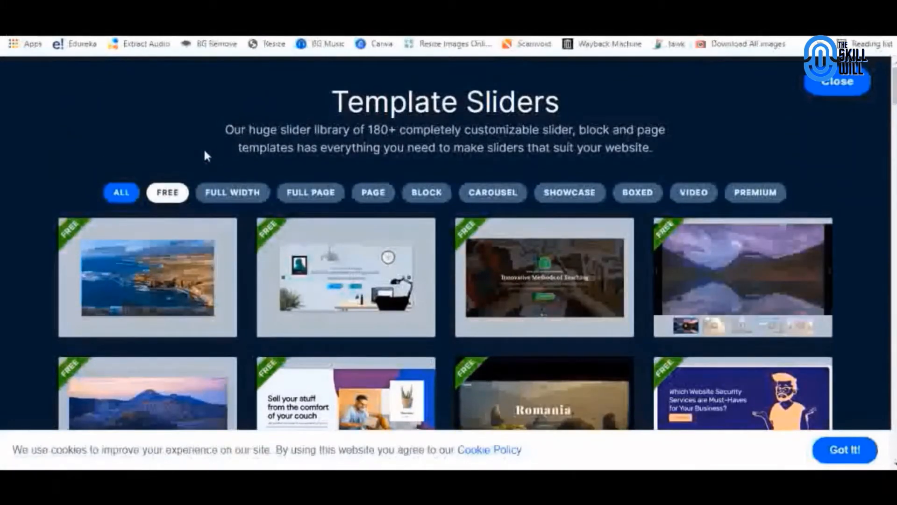
{"action": "left_click", "coordinate": [236, 195]}
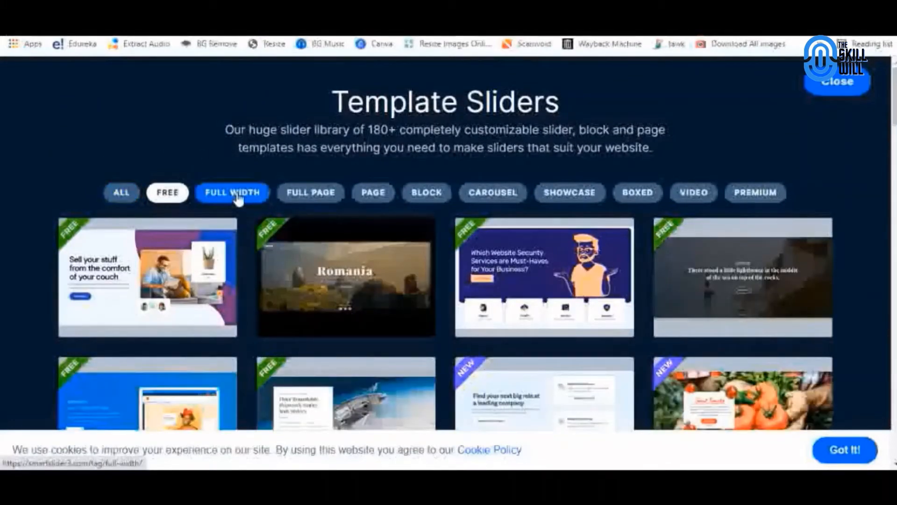
{"action": "left_click", "coordinate": [319, 199]}
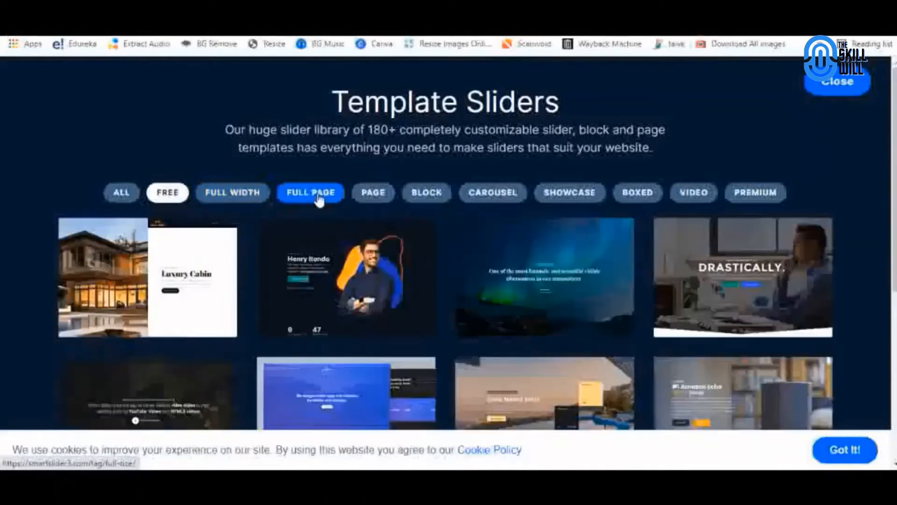
{"action": "left_click", "coordinate": [373, 199]}
{"action": "left_click", "coordinate": [427, 197]}
{"action": "left_click", "coordinate": [501, 198]}
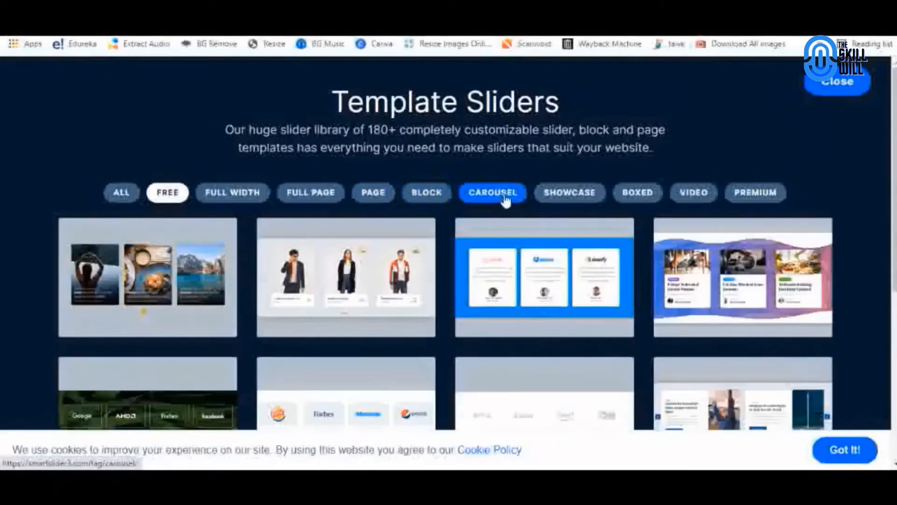
{"action": "left_click", "coordinate": [570, 199]}
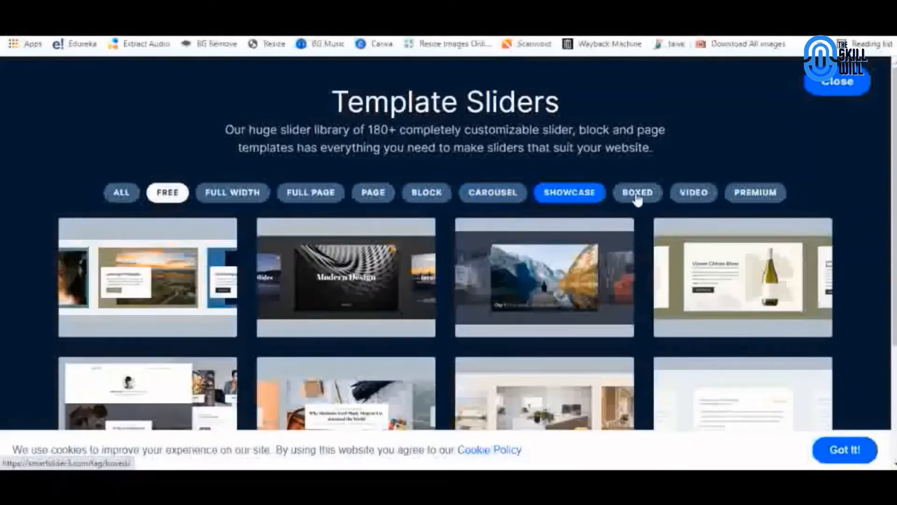
{"action": "left_click", "coordinate": [631, 197]}
{"action": "left_click", "coordinate": [703, 199]}
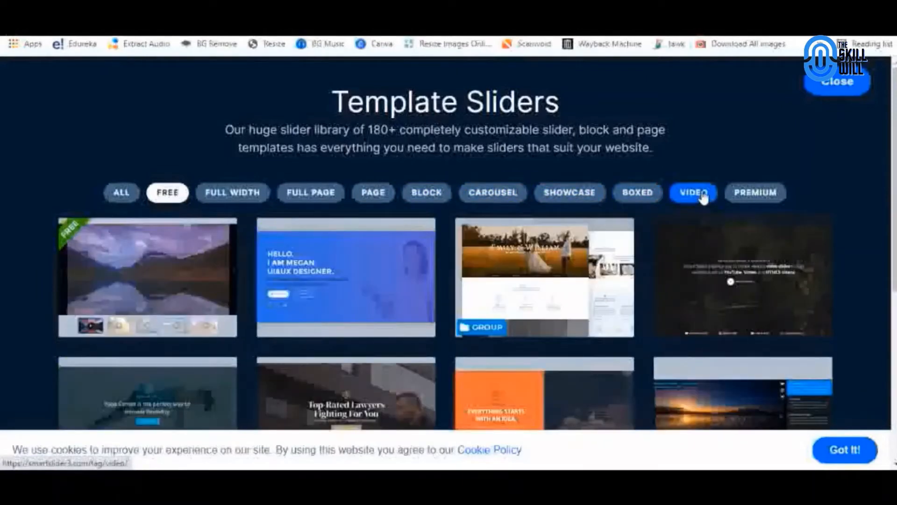
{"action": "left_click", "coordinate": [755, 195]}
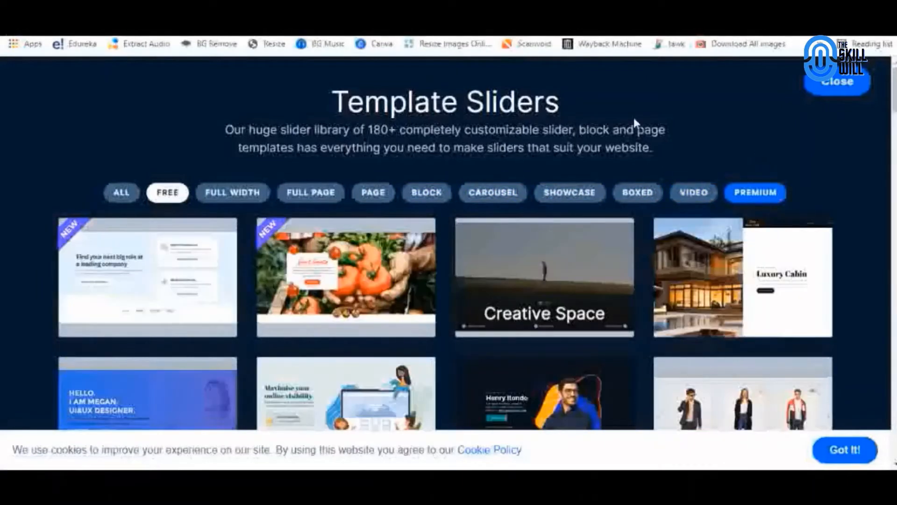
{"action": "scroll", "coordinate": [689, 112], "scroll_direction": "down", "scroll_amount": 2}
{"action": "scroll", "coordinate": [683, 134], "scroll_direction": "up", "scroll_amount": 2}
Filter the template library to free sliders and look through the available designs
{"action": "left_click", "coordinate": [171, 195]}
{"action": "scroll", "coordinate": [696, 119], "scroll_direction": "down", "scroll_amount": 3}
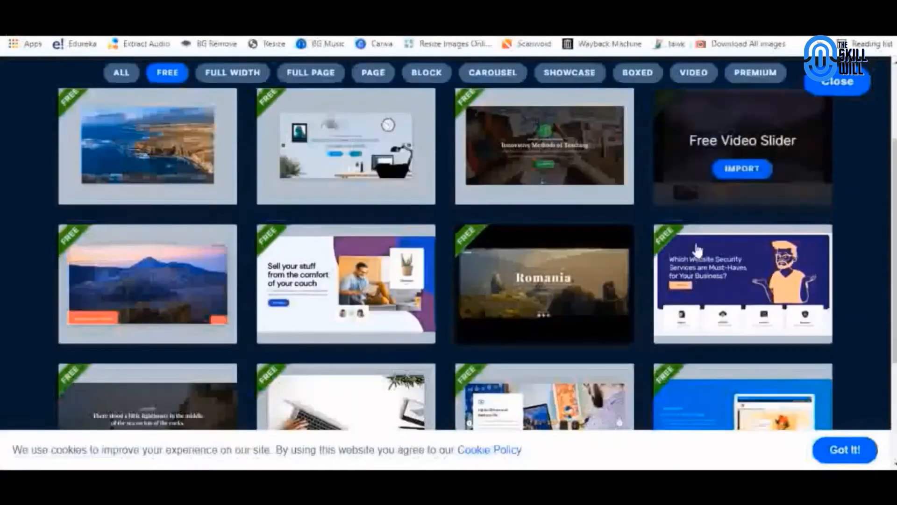
{"action": "scroll", "coordinate": [510, 222], "scroll_direction": "down", "scroll_amount": 4}
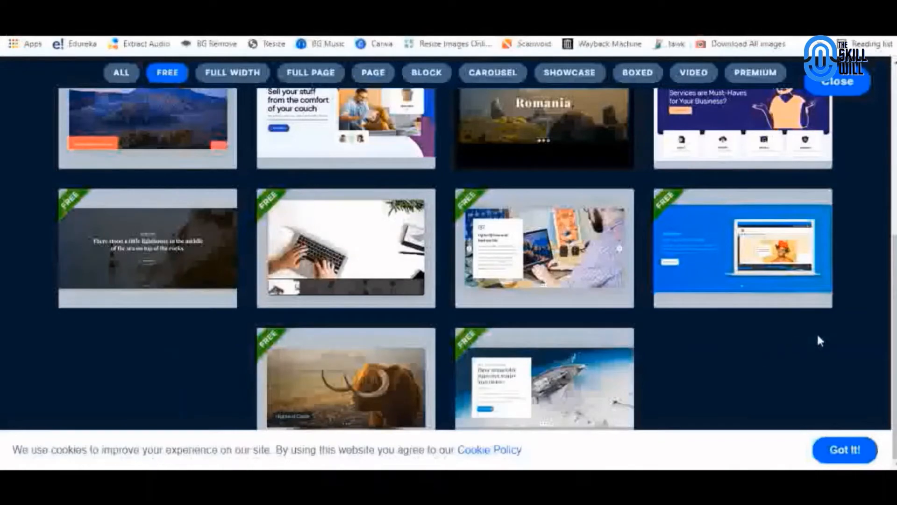
{"action": "scroll", "coordinate": [818, 339], "scroll_direction": "up", "scroll_amount": 2}
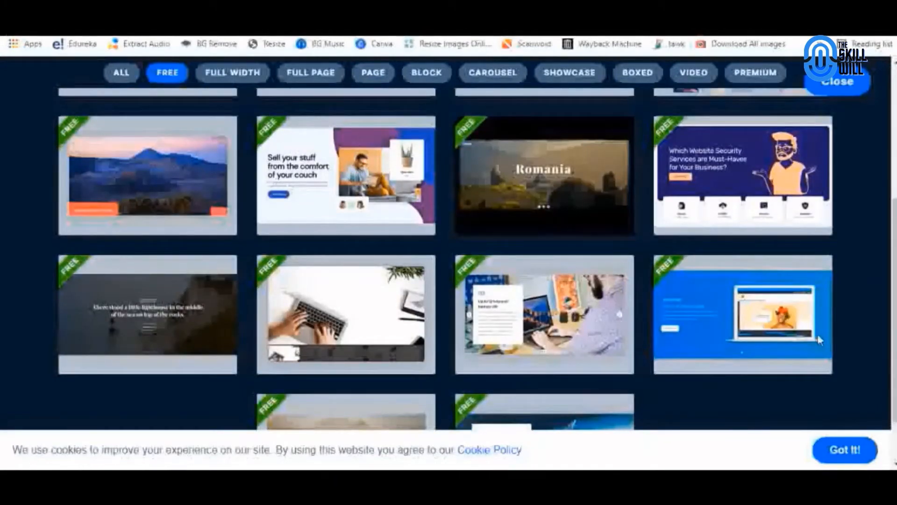
{"action": "scroll", "coordinate": [858, 245], "scroll_direction": "up", "scroll_amount": 1}
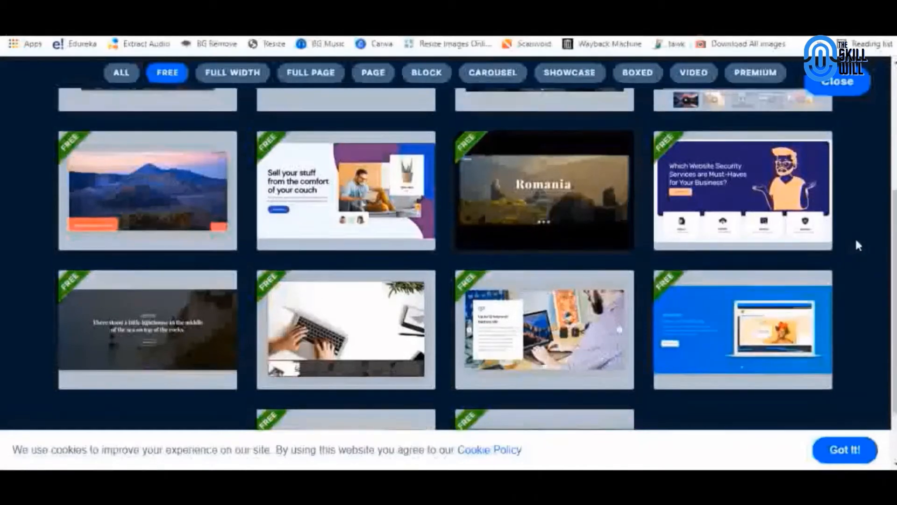
{"action": "scroll", "coordinate": [858, 246], "scroll_direction": "up", "scroll_amount": 3}
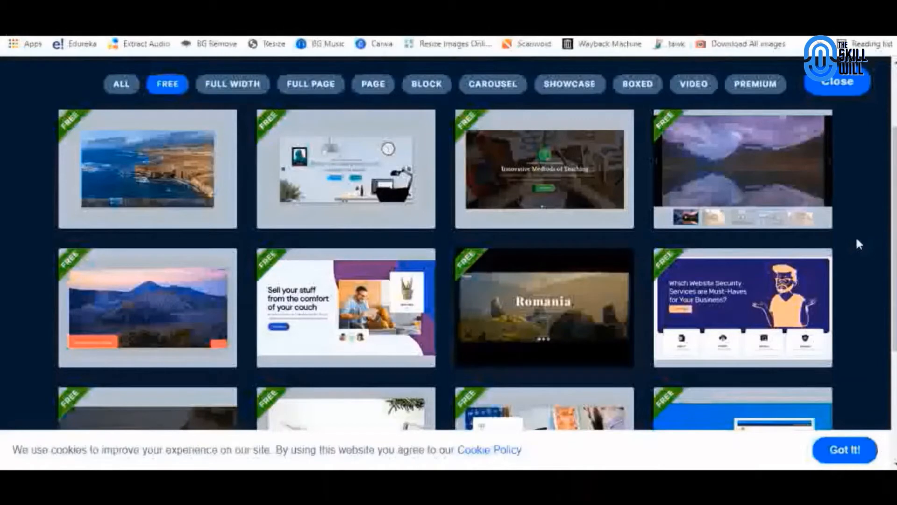
Import the Free Traveler Block template from the free designs in the template library
{"action": "scroll", "coordinate": [877, 208], "scroll_direction": "down", "scroll_amount": 1}
{"action": "mouse_move", "coordinate": [598, 261]}
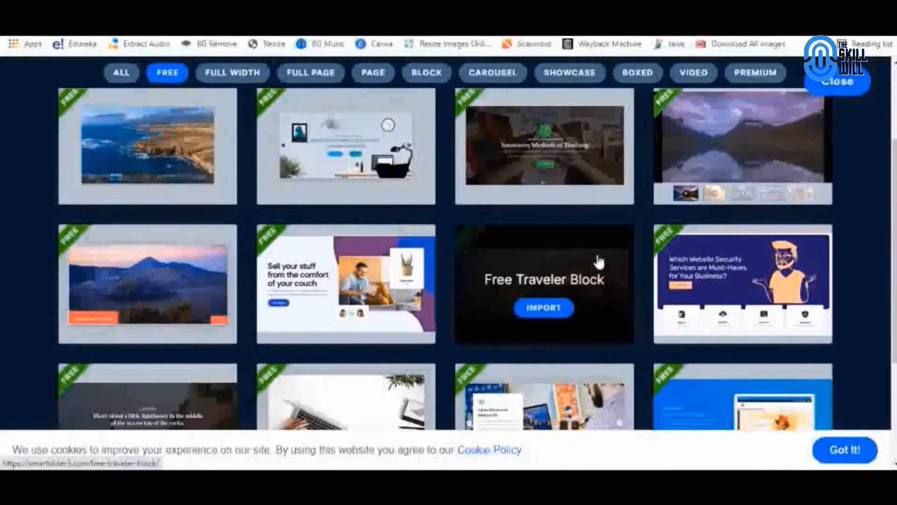
{"action": "scroll", "coordinate": [600, 255], "scroll_direction": "down", "scroll_amount": 2}
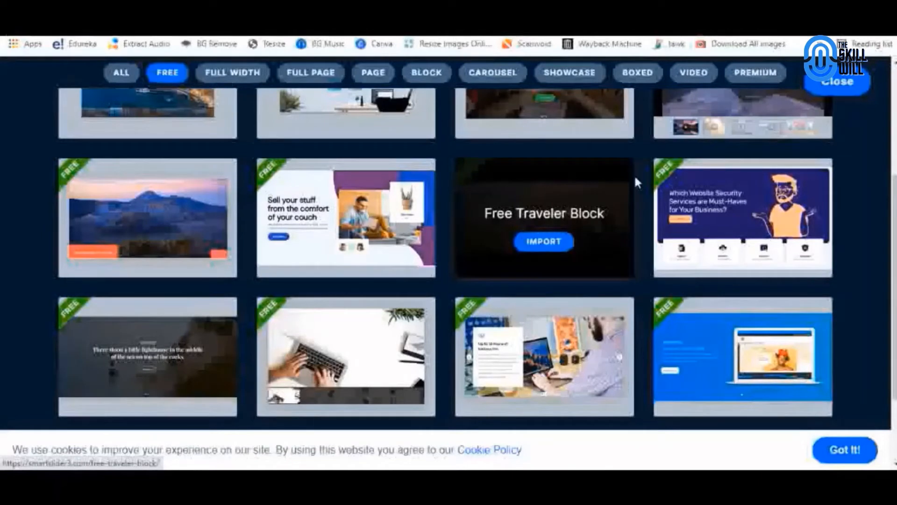
{"action": "mouse_move", "coordinate": [319, 206]}
{"action": "mouse_move", "coordinate": [543, 240]}
{"action": "left_click", "coordinate": [545, 242]}
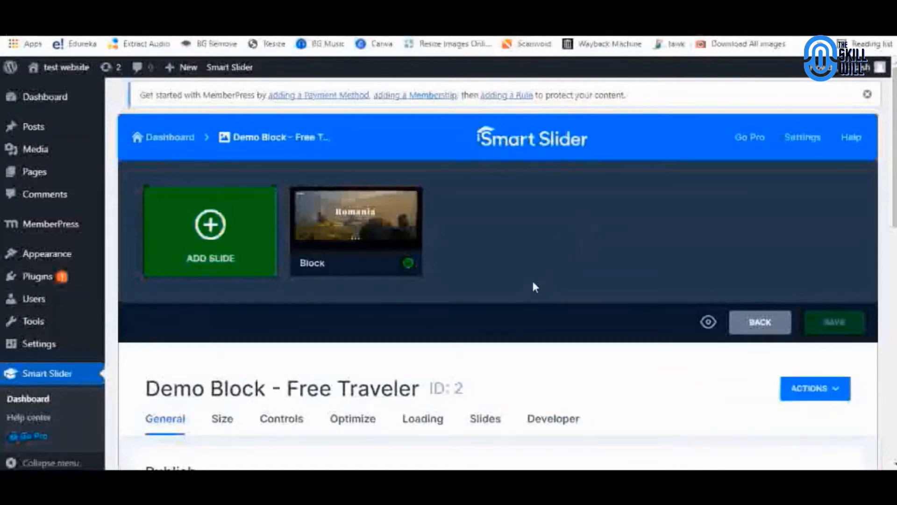
Open the Block slide of the Demo Block - Free Traveler project in the editor and look over its layout
{"action": "mouse_move", "coordinate": [373, 236]}
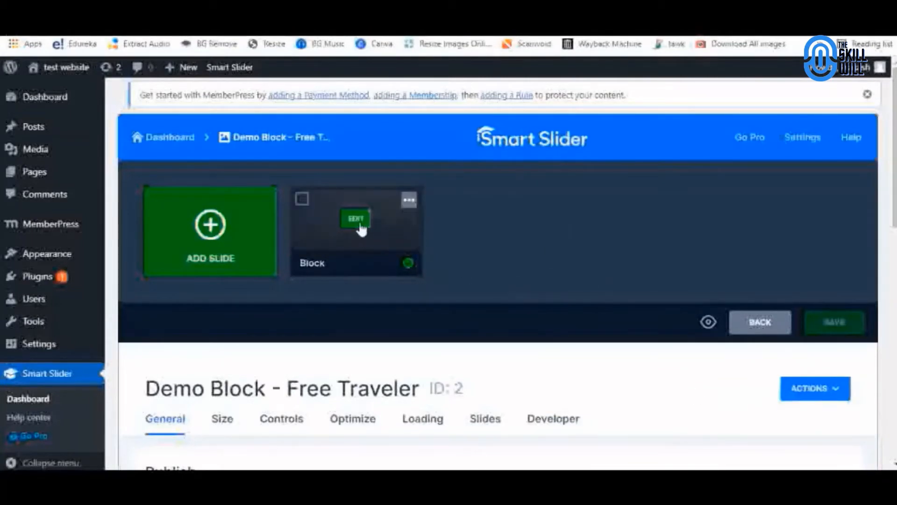
{"action": "mouse_move", "coordinate": [394, 211]}
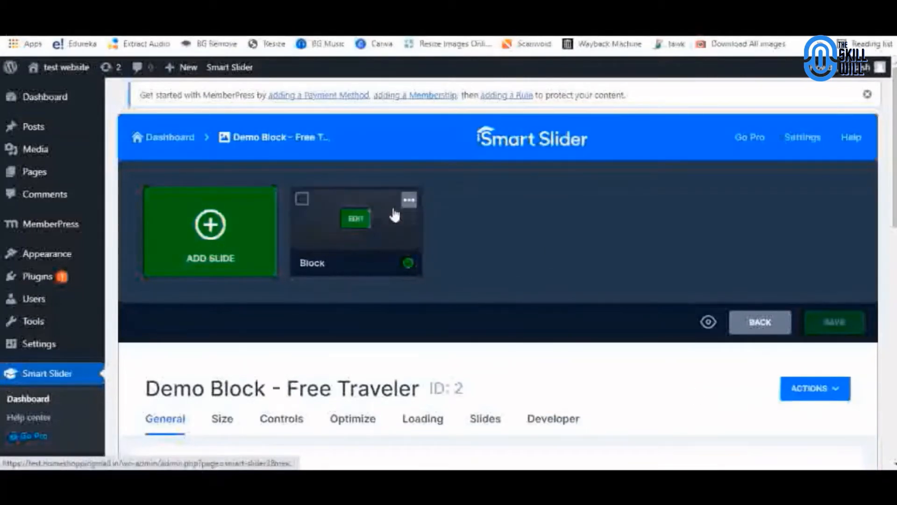
{"action": "left_click", "coordinate": [354, 224]}
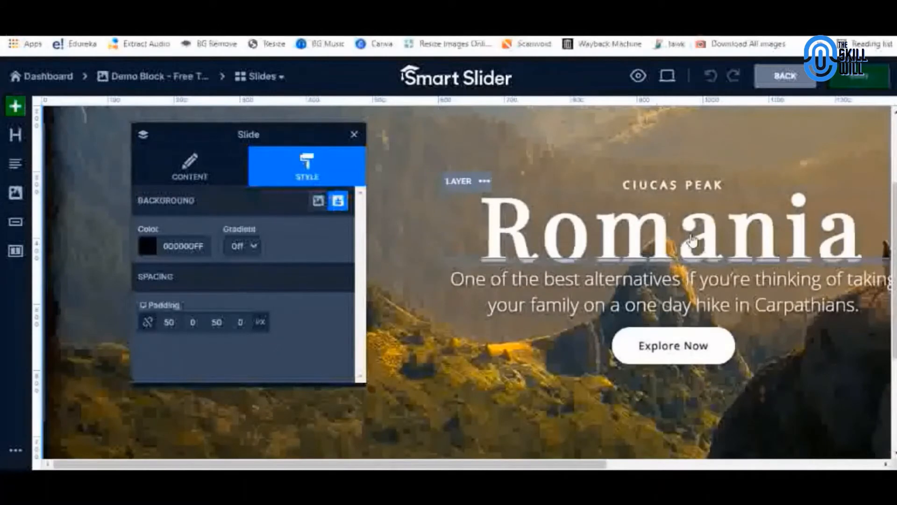
{"action": "scroll", "coordinate": [598, 311], "scroll_direction": "down", "scroll_amount": 2}
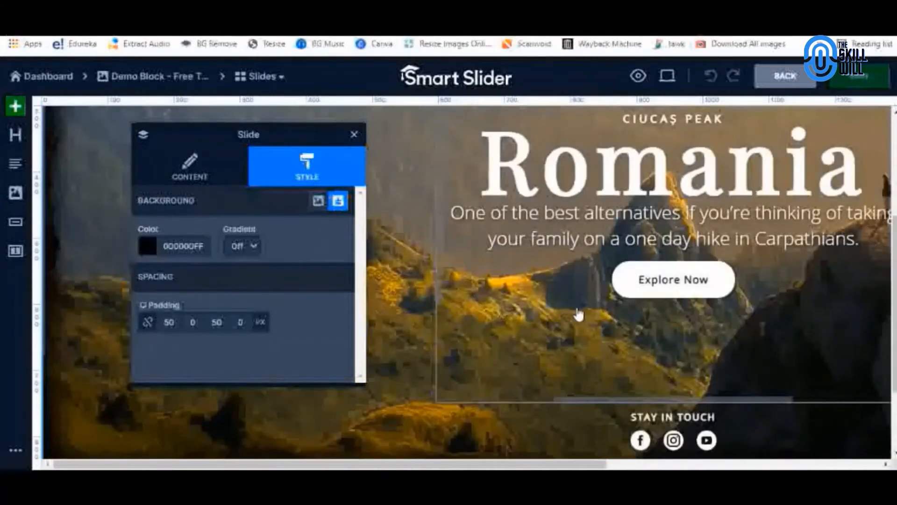
{"action": "scroll", "coordinate": [576, 310], "scroll_direction": "up", "scroll_amount": 2}
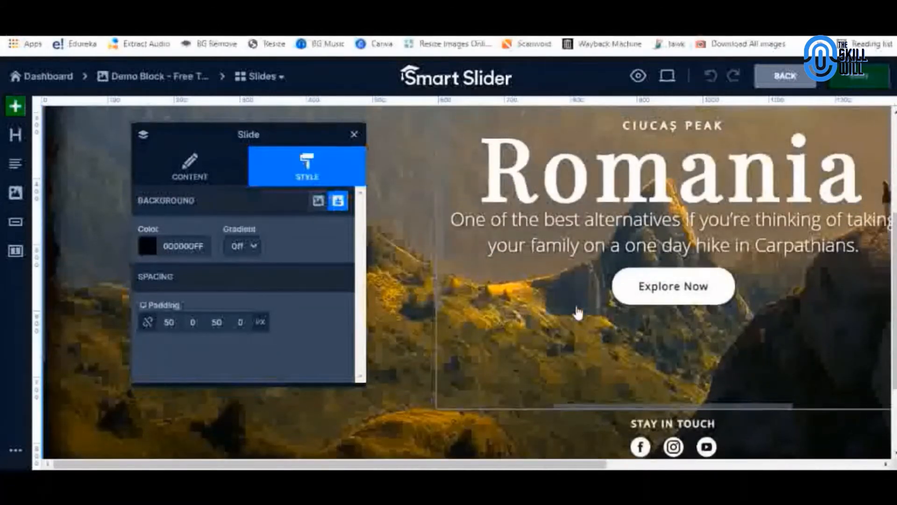
{"action": "scroll", "coordinate": [660, 169], "scroll_direction": "up", "scroll_amount": 2}
{"action": "scroll", "coordinate": [660, 169], "scroll_direction": "up", "scroll_amount": 3}
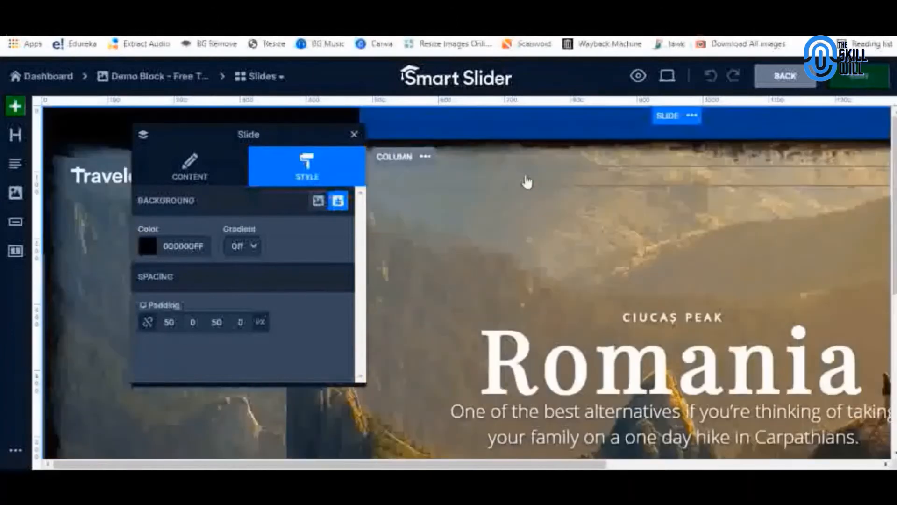
View the settings of the content area, the Romania heading and the Explore Now button, and return to the project overview
{"action": "left_click", "coordinate": [477, 152]}
{"action": "scroll", "coordinate": [703, 284], "scroll_direction": "down", "scroll_amount": 3}
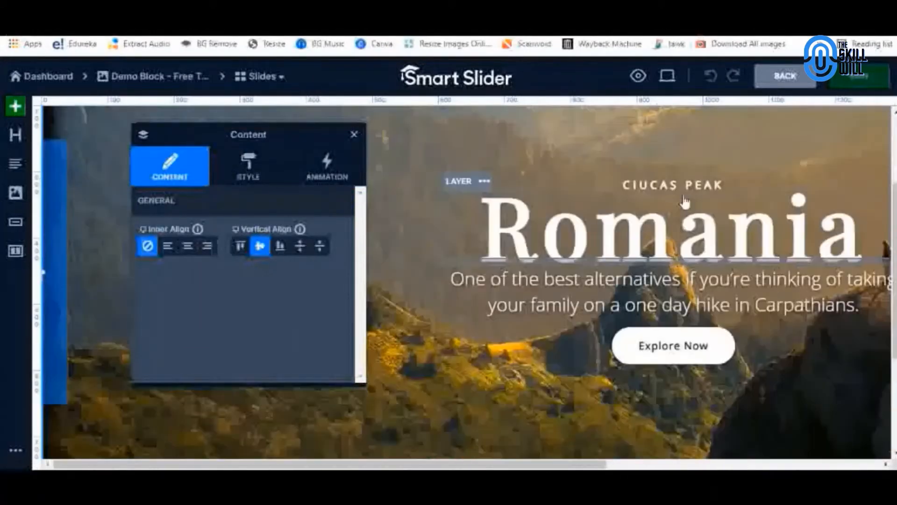
{"action": "left_click", "coordinate": [654, 243]}
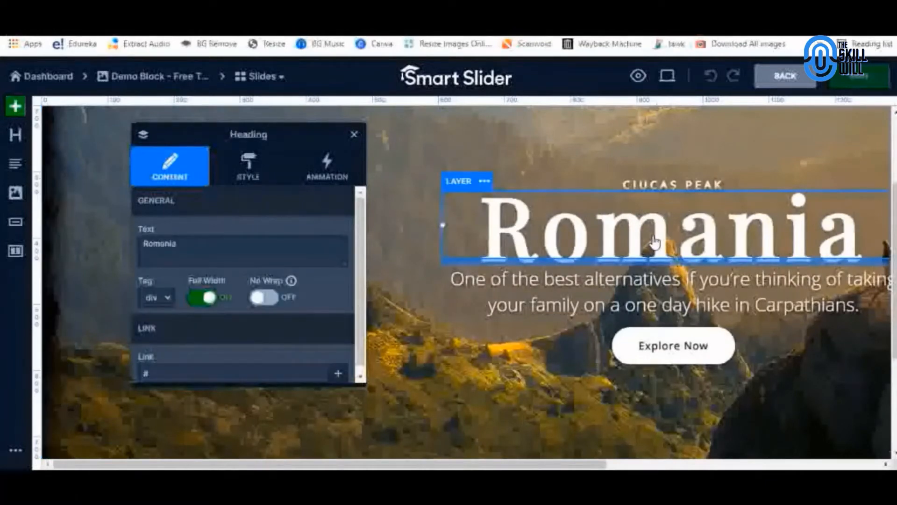
{"action": "left_click", "coordinate": [647, 351]}
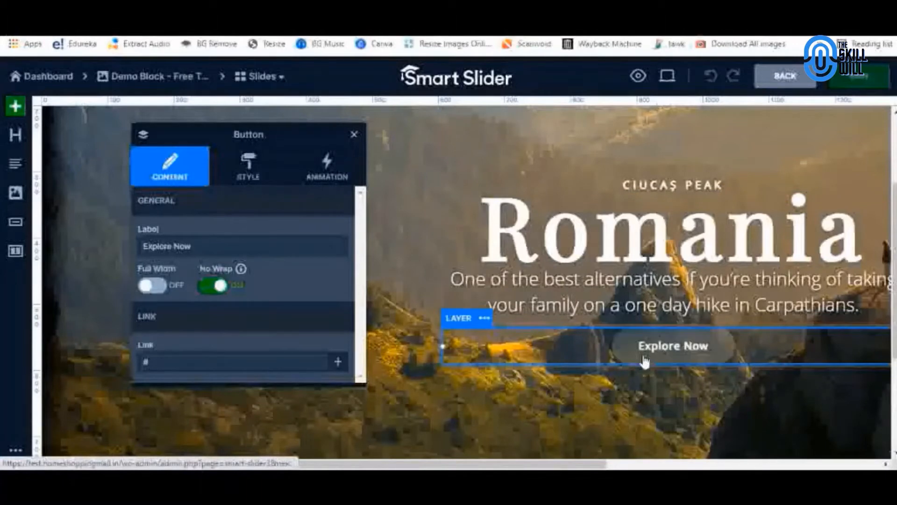
{"action": "left_click", "coordinate": [785, 81]}
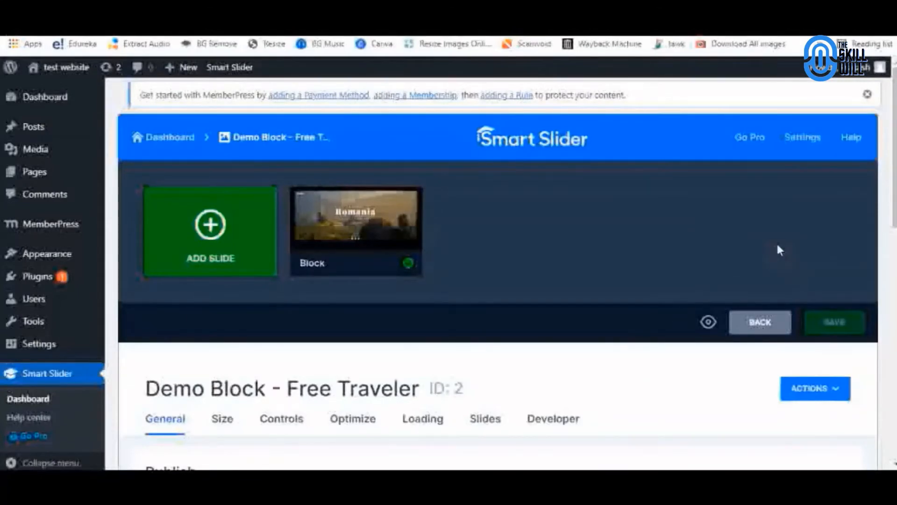
Look over the publishing options of the Free Traveler project and return to the slider dashboard
{"action": "scroll", "coordinate": [776, 247], "scroll_direction": "down", "scroll_amount": 2}
{"action": "scroll", "coordinate": [658, 308], "scroll_direction": "down", "scroll_amount": 1}
{"action": "scroll", "coordinate": [679, 290], "scroll_direction": "up", "scroll_amount": 2}
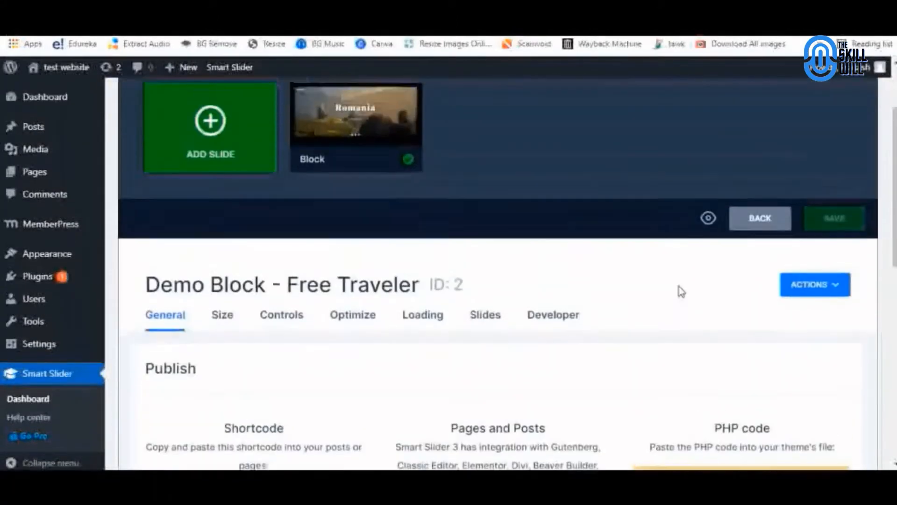
{"action": "left_click", "coordinate": [695, 321]}
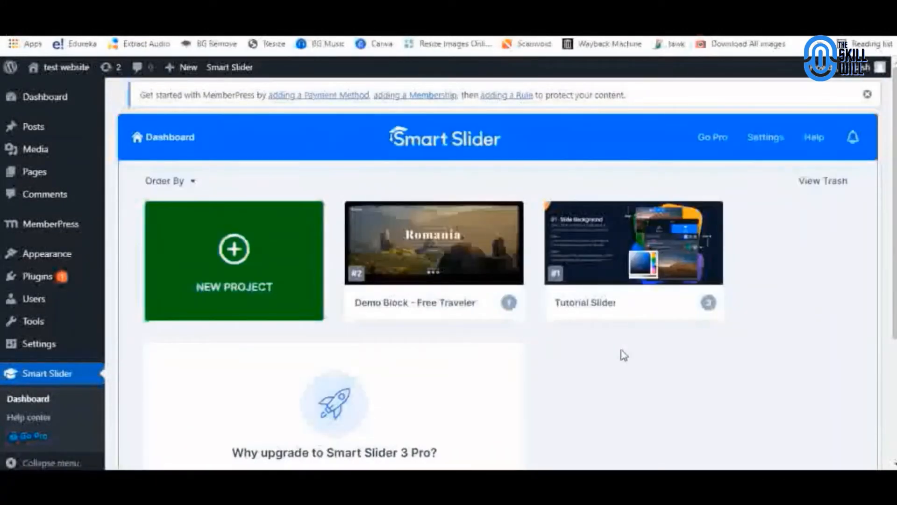
Start a new project from scratch with Slider as its project type
{"action": "left_click", "coordinate": [239, 258]}
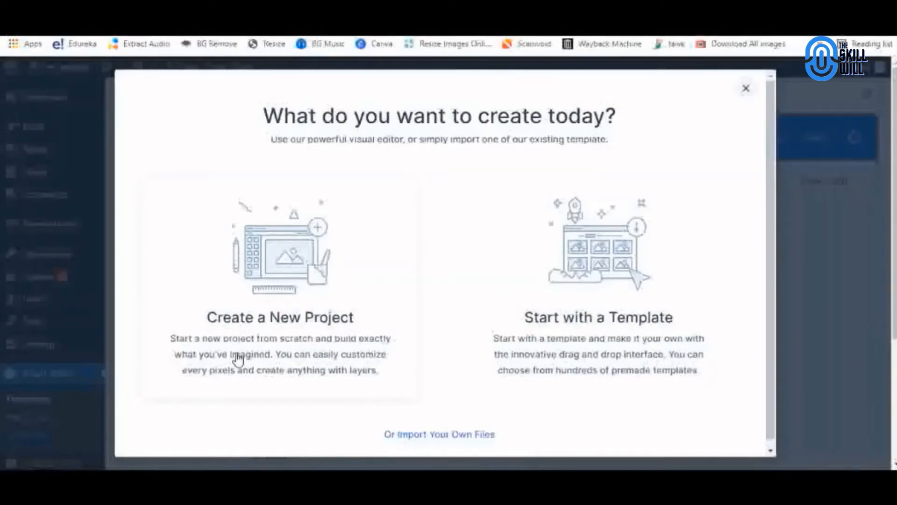
{"action": "left_click", "coordinate": [271, 272]}
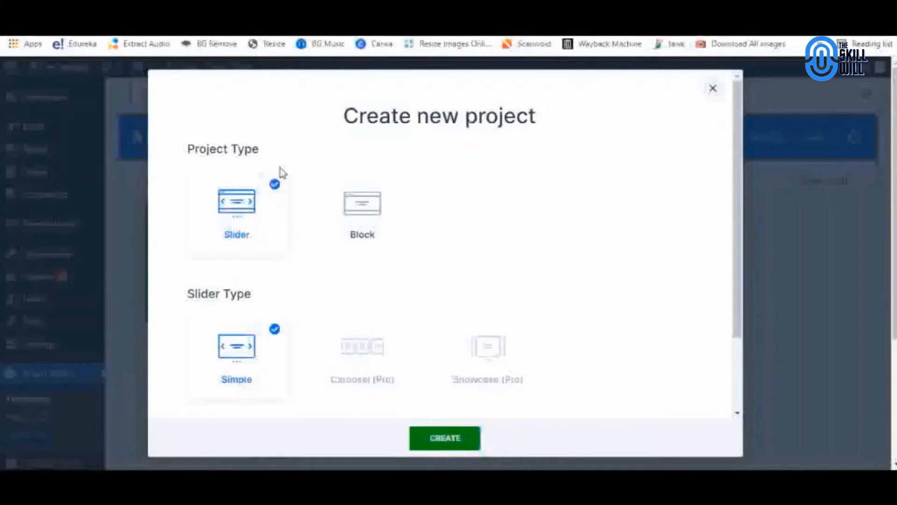
{"action": "left_click", "coordinate": [370, 210]}
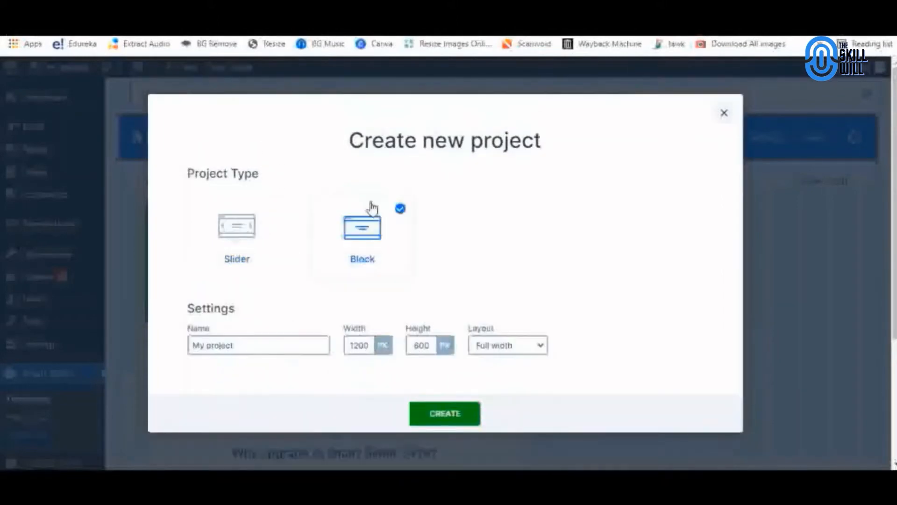
{"action": "left_click", "coordinate": [236, 237]}
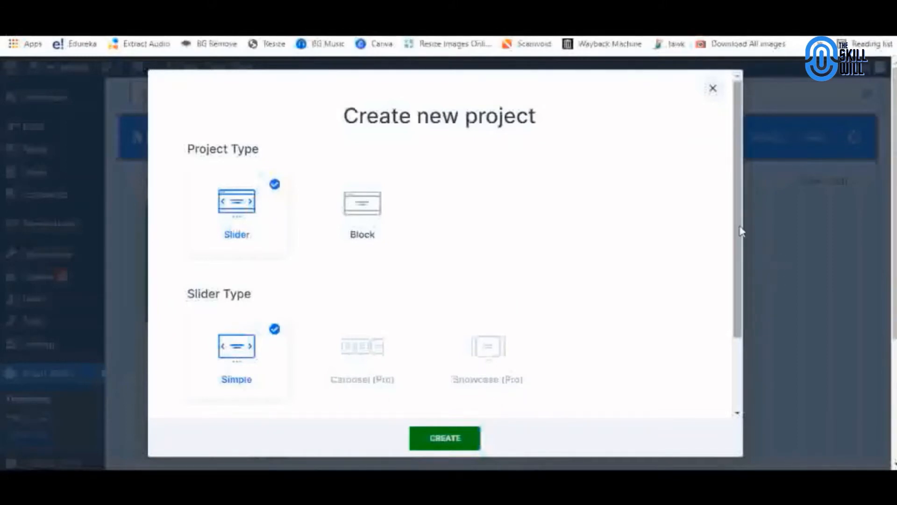
{"action": "left_click_drag", "start_coordinate": [741, 230], "coordinate": [743, 302]}
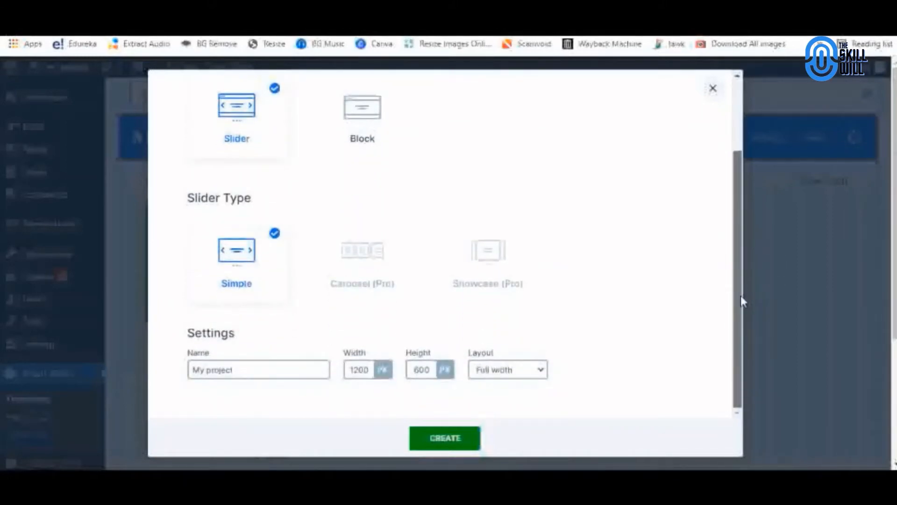
Name the project "test project" and set it to 1400 px wide and 500 px high with the Full width layout
{"action": "left_click_drag", "start_coordinate": [239, 370], "coordinate": [163, 375]}
{"action": "type", "text": "test"}
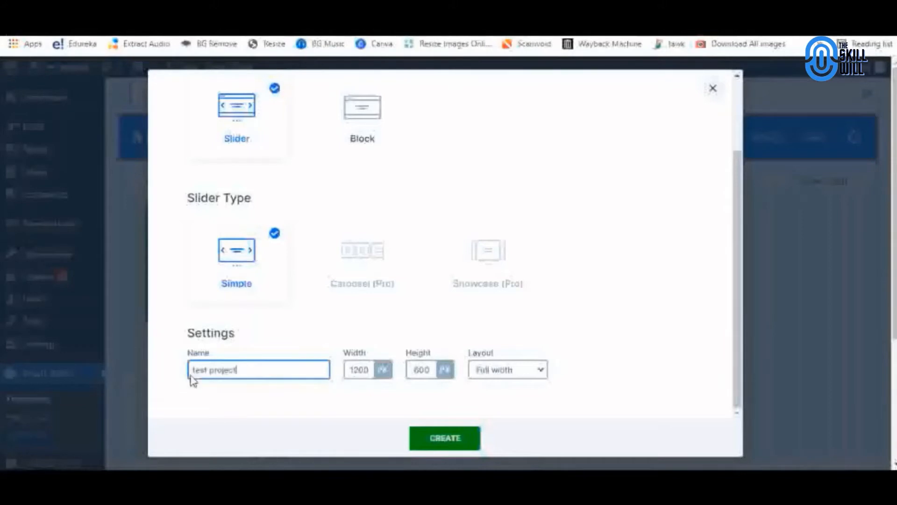
{"action": "double_click", "coordinate": [370, 368]}
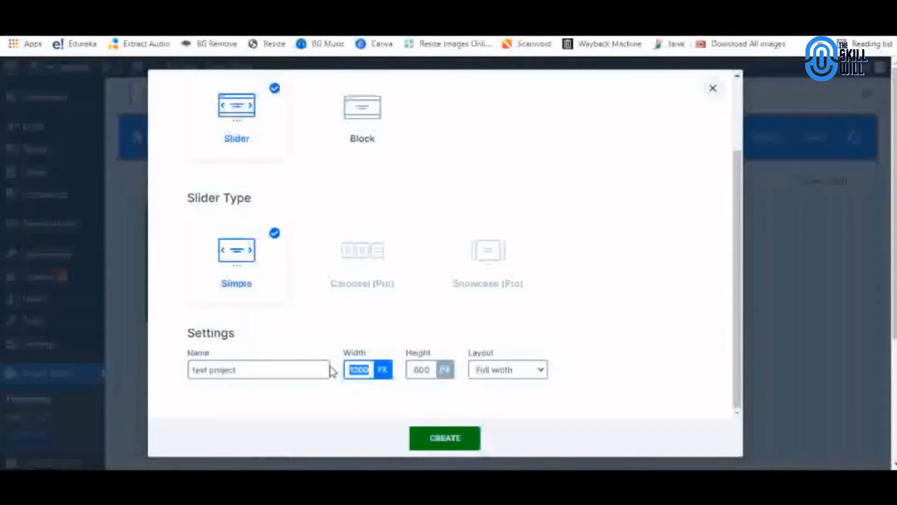
{"action": "type", "text": "14"}
{"action": "key", "text": "Tab"}
{"action": "type", "text": "50"}
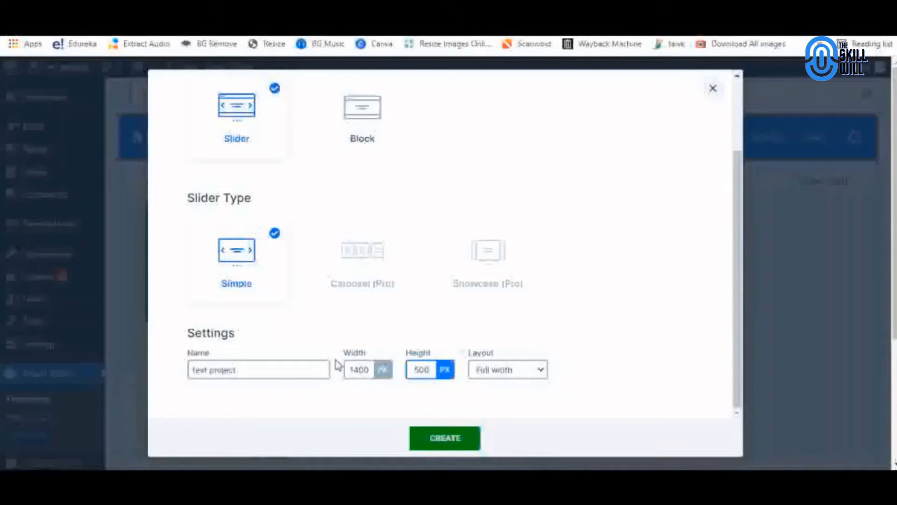
{"action": "left_click", "coordinate": [541, 372]}
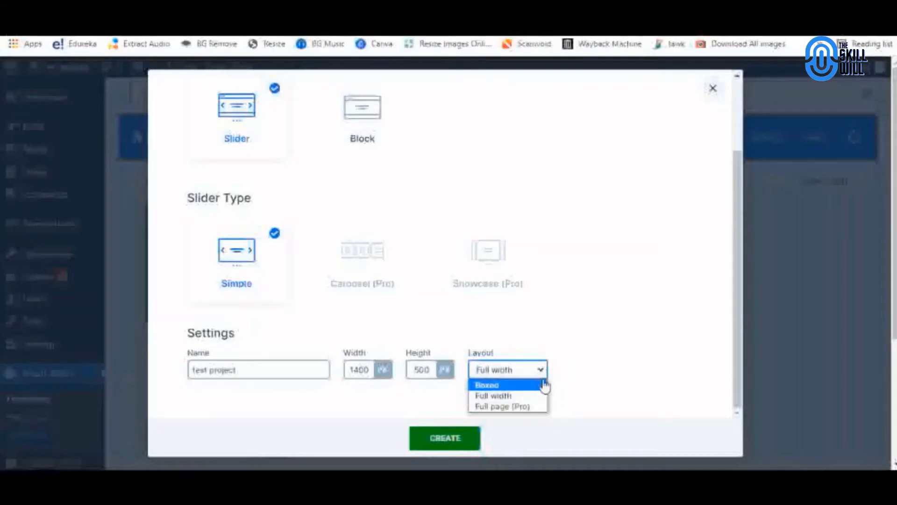
{"action": "left_click", "coordinate": [496, 397]}
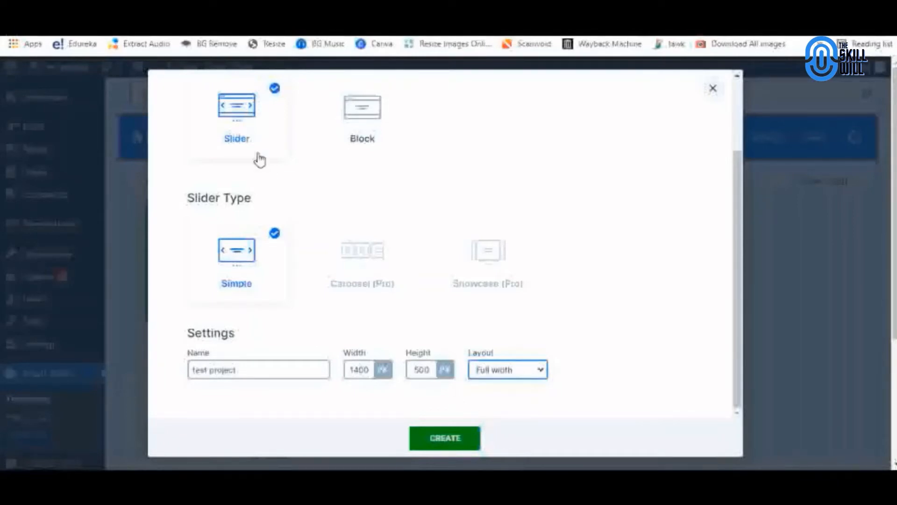
Create the project after reviewing its settings, and add a blank slide to it
{"action": "scroll", "coordinate": [360, 156], "scroll_direction": "up", "scroll_amount": 2}
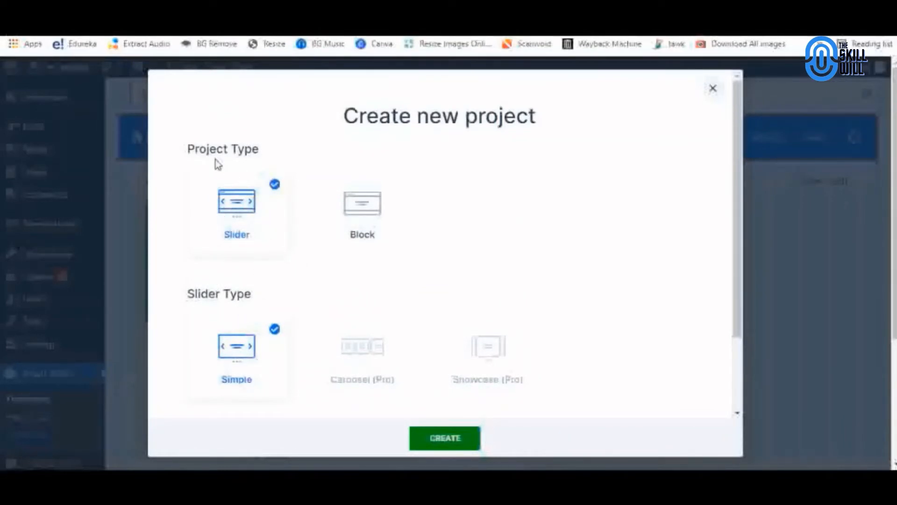
{"action": "scroll", "coordinate": [262, 265], "scroll_direction": "down", "scroll_amount": 2}
{"action": "scroll", "coordinate": [251, 265], "scroll_direction": "down", "scroll_amount": 1}
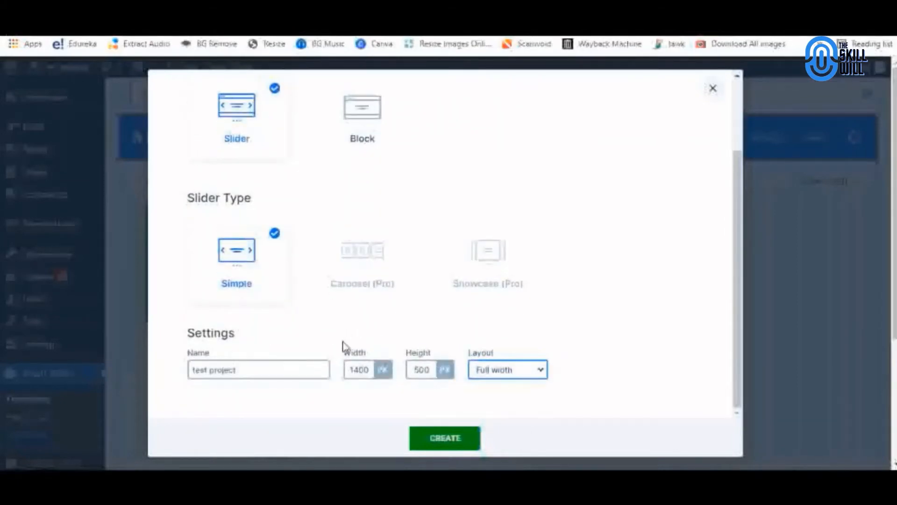
{"action": "left_click", "coordinate": [452, 442]}
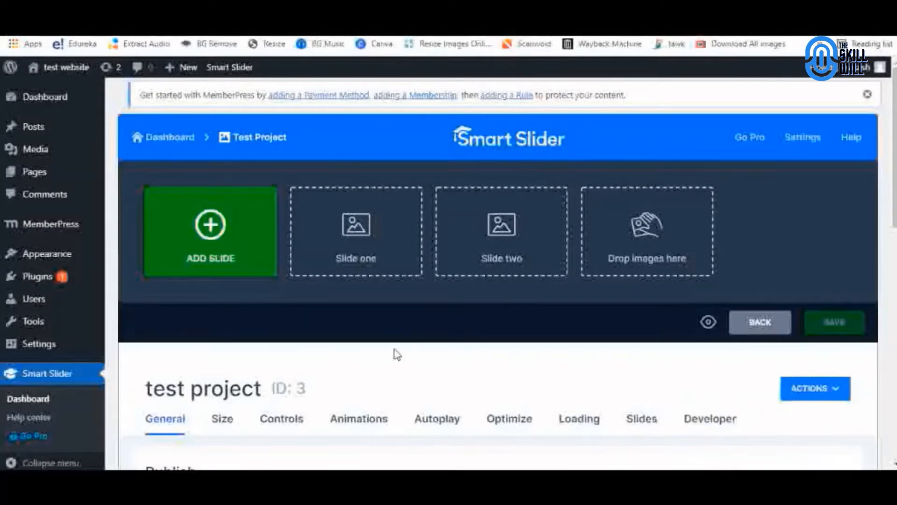
{"action": "left_click", "coordinate": [209, 236]}
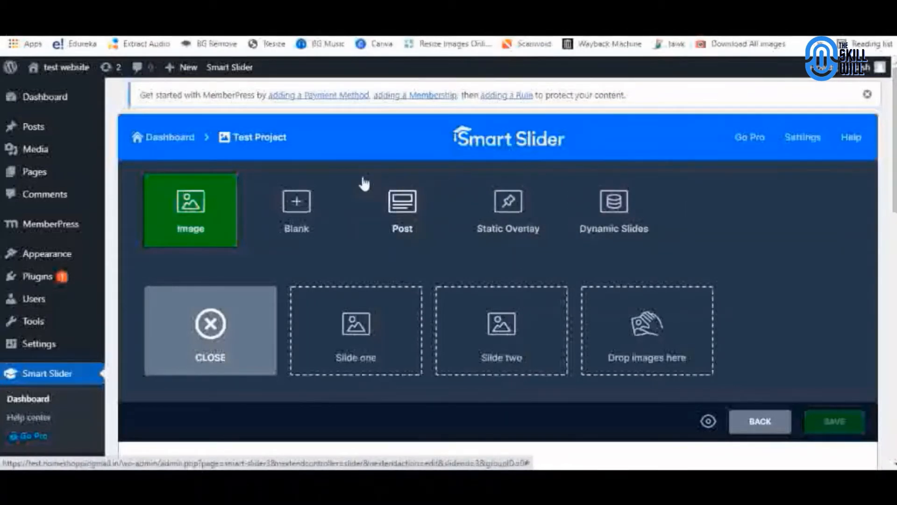
{"action": "left_click", "coordinate": [299, 206]}
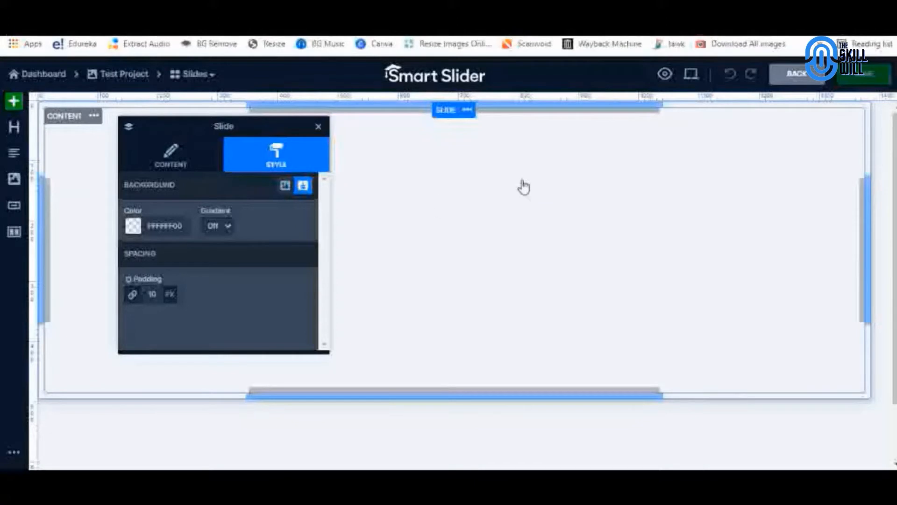
Try the image 8.jpg from the media library as the content layer's background, and undo it
{"action": "left_click", "coordinate": [743, 139]}
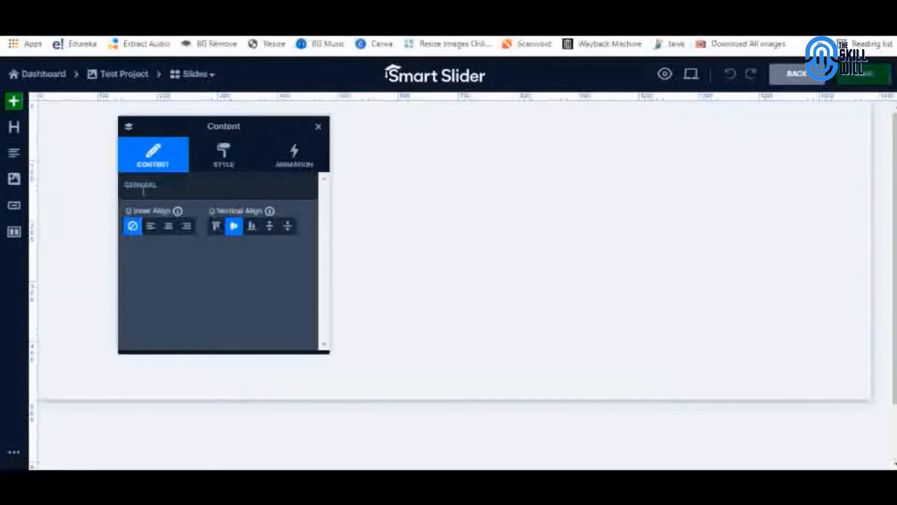
{"action": "left_click", "coordinate": [223, 162]}
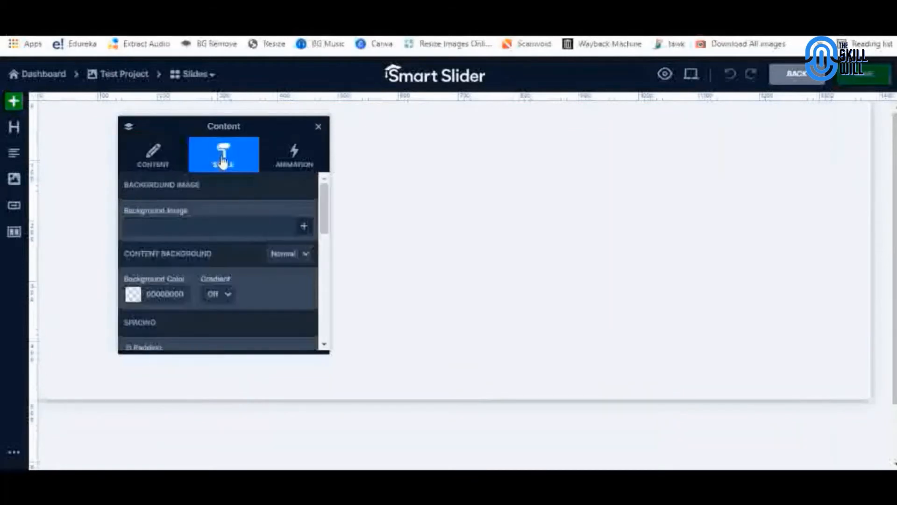
{"action": "left_click", "coordinate": [304, 228]}
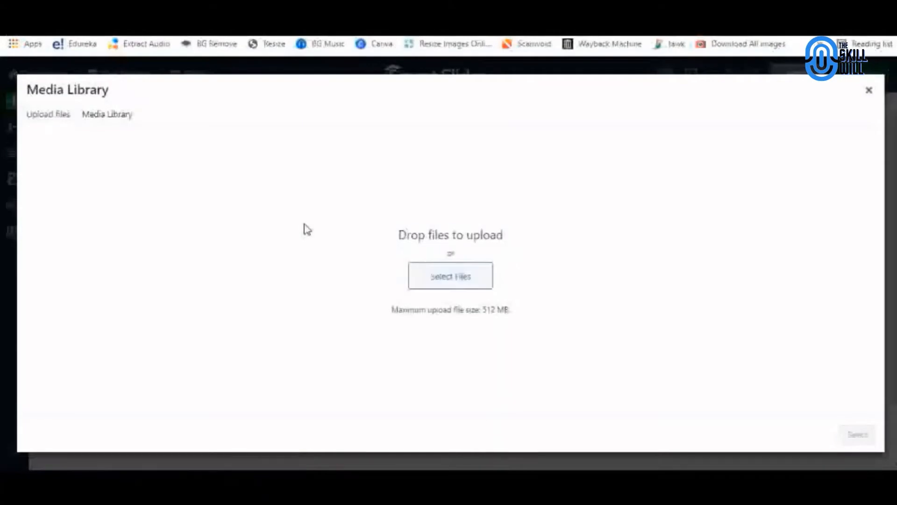
{"action": "left_click", "coordinate": [105, 117]}
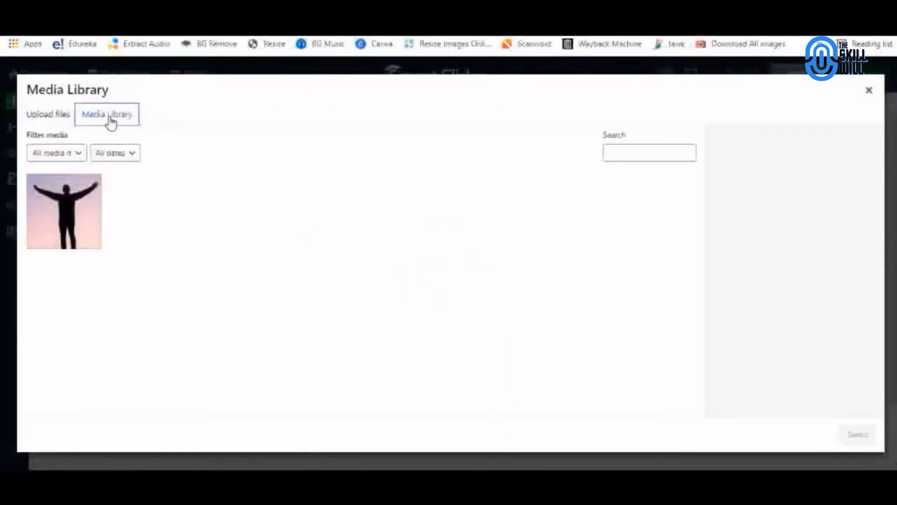
{"action": "left_click", "coordinate": [63, 208]}
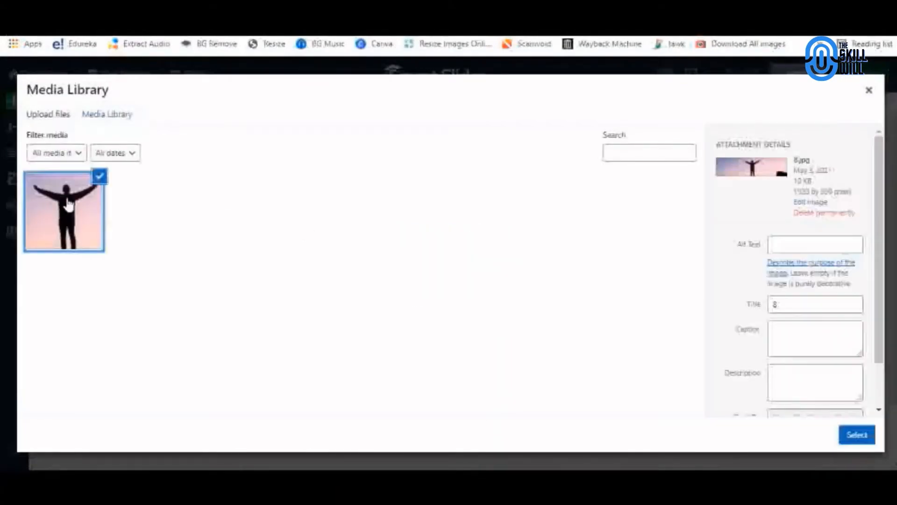
{"action": "left_click", "coordinate": [852, 438]}
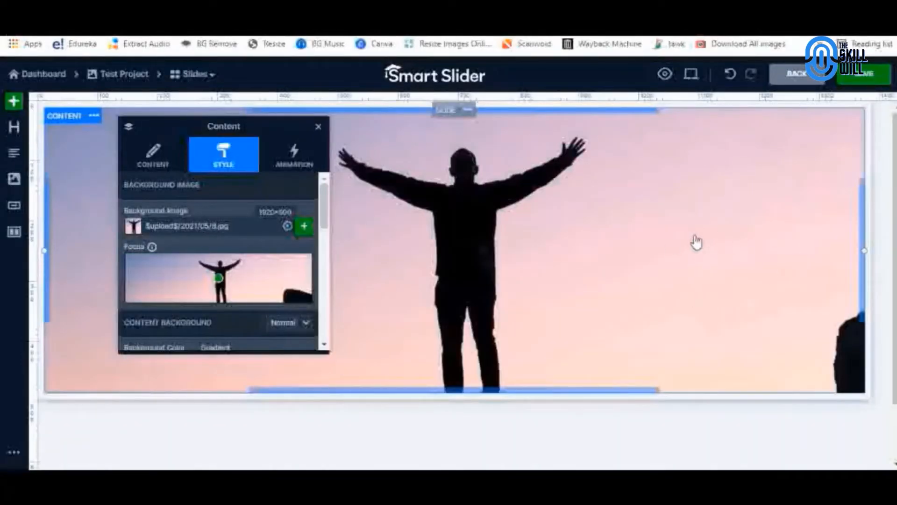
{"action": "key", "text": "ctrl+z"}
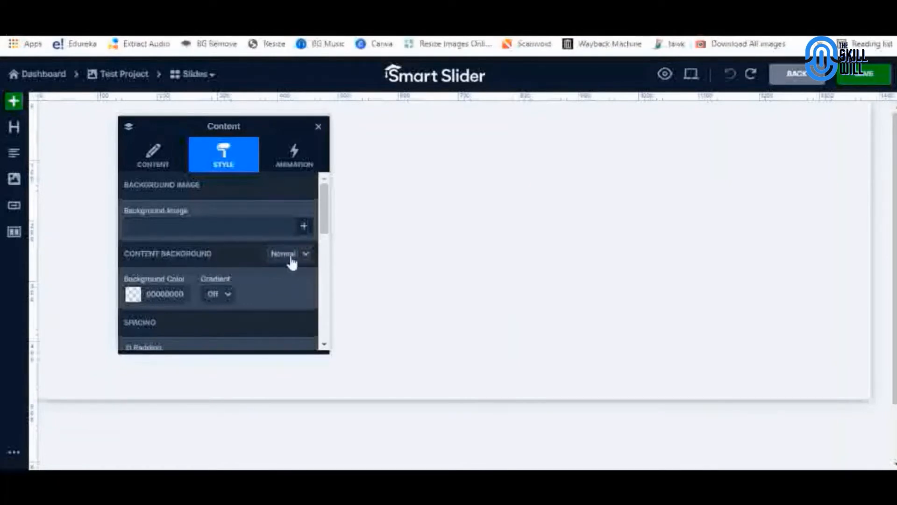
Turn on a downward gradient for the content layer's background in its Normal state
{"action": "left_click", "coordinate": [305, 256]}
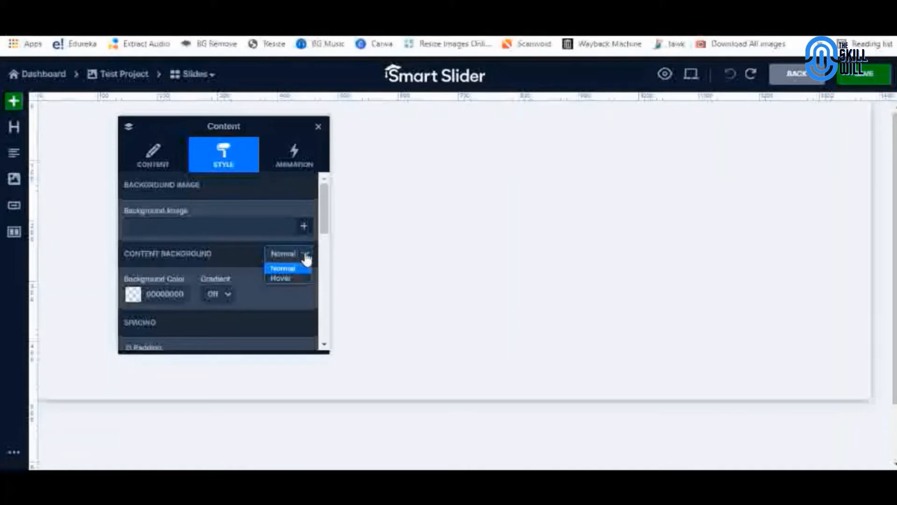
{"action": "left_click", "coordinate": [241, 254]}
{"action": "left_click", "coordinate": [232, 299]}
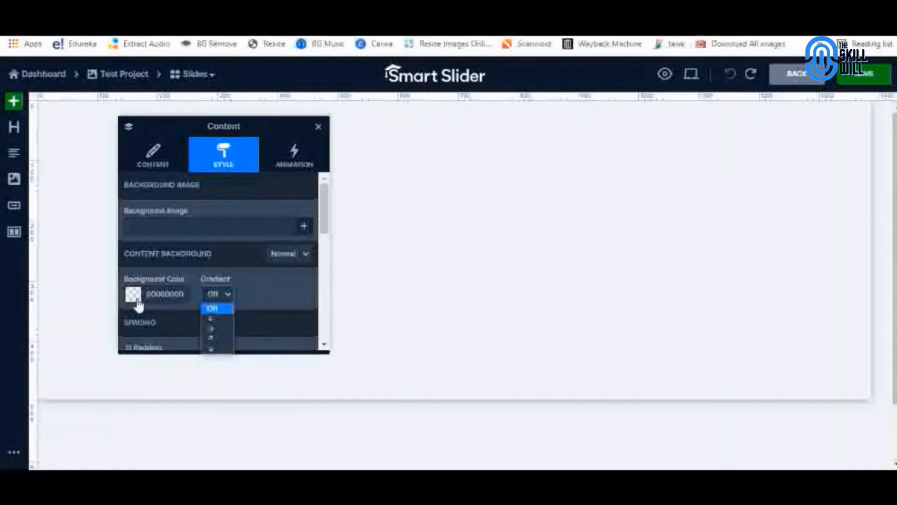
{"action": "scroll", "coordinate": [269, 287], "scroll_direction": "down", "scroll_amount": 2}
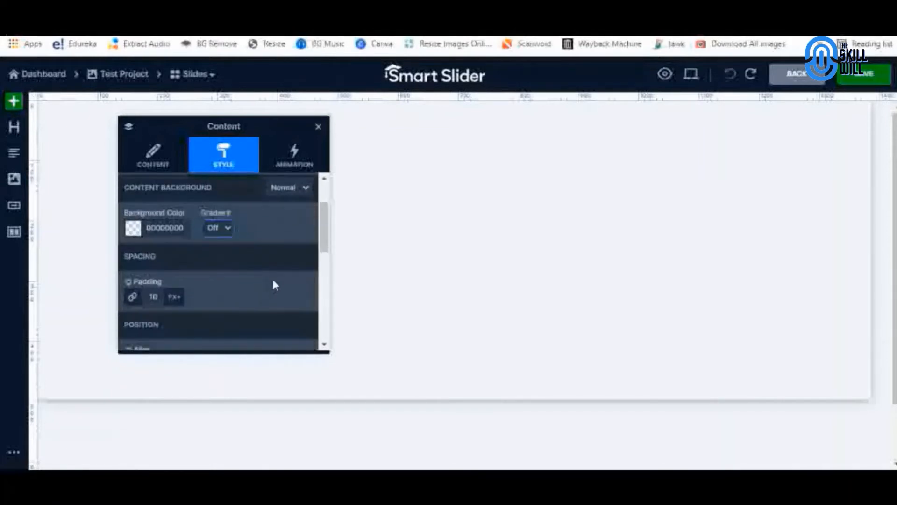
{"action": "left_click", "coordinate": [227, 231]}
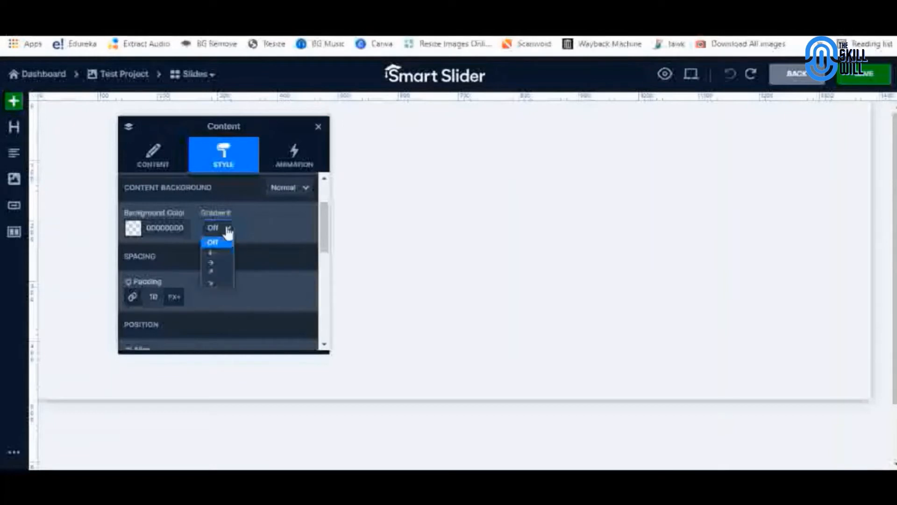
{"action": "left_click", "coordinate": [216, 255]}
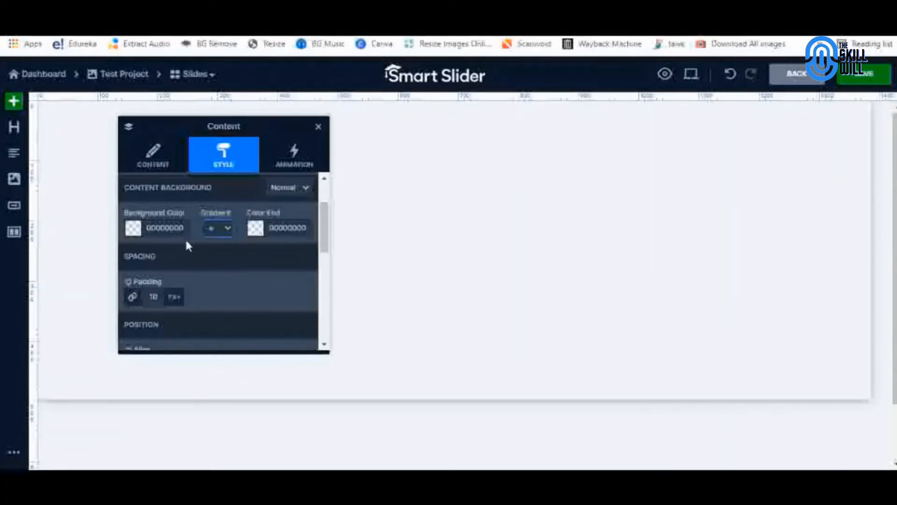
Set the content background gradient to start in blue and end in green
{"action": "left_click", "coordinate": [134, 233]}
{"action": "left_click", "coordinate": [134, 233]}
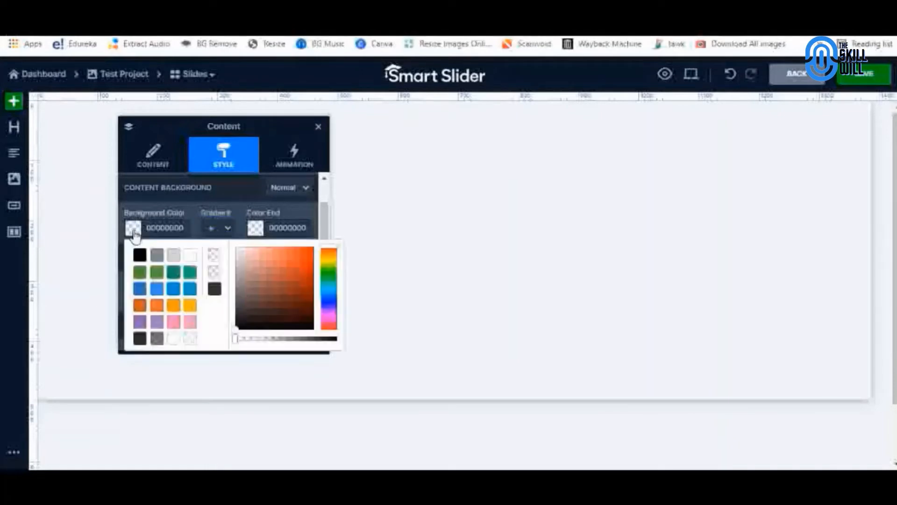
{"action": "left_click", "coordinate": [158, 292]}
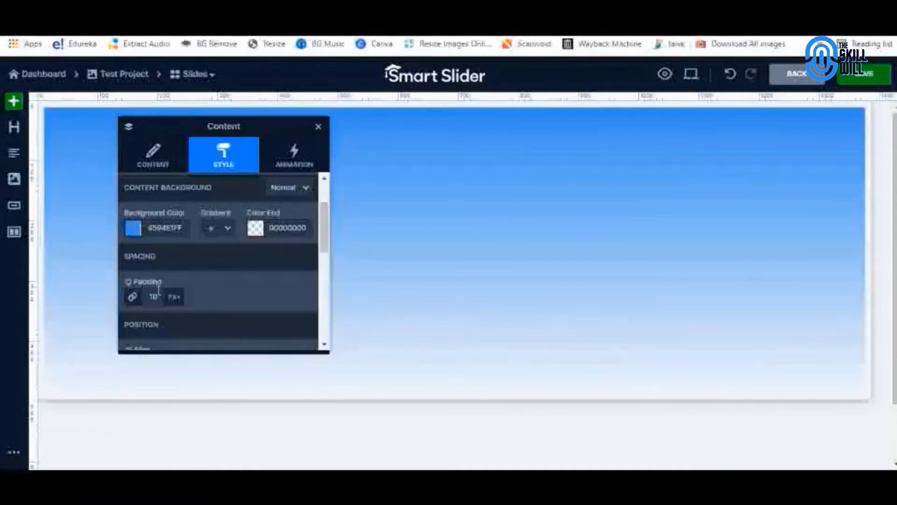
{"action": "left_click", "coordinate": [255, 229]}
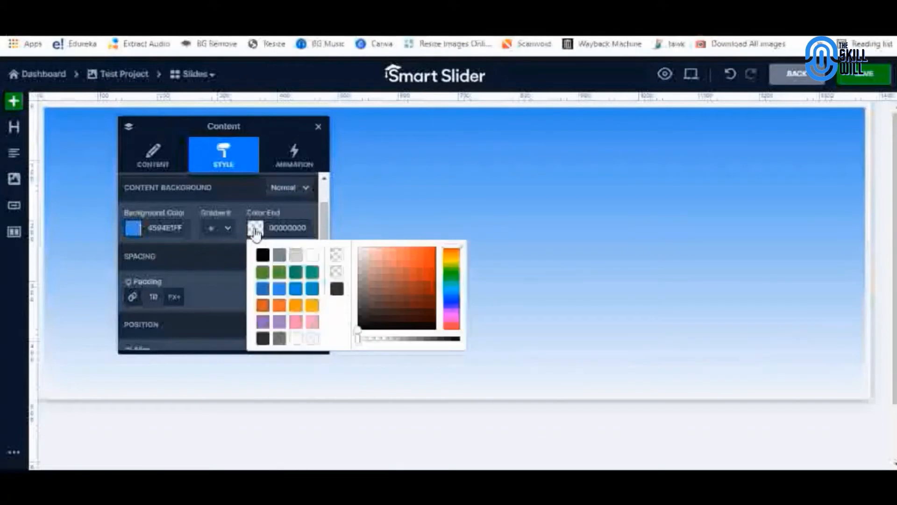
{"action": "left_click", "coordinate": [313, 274]}
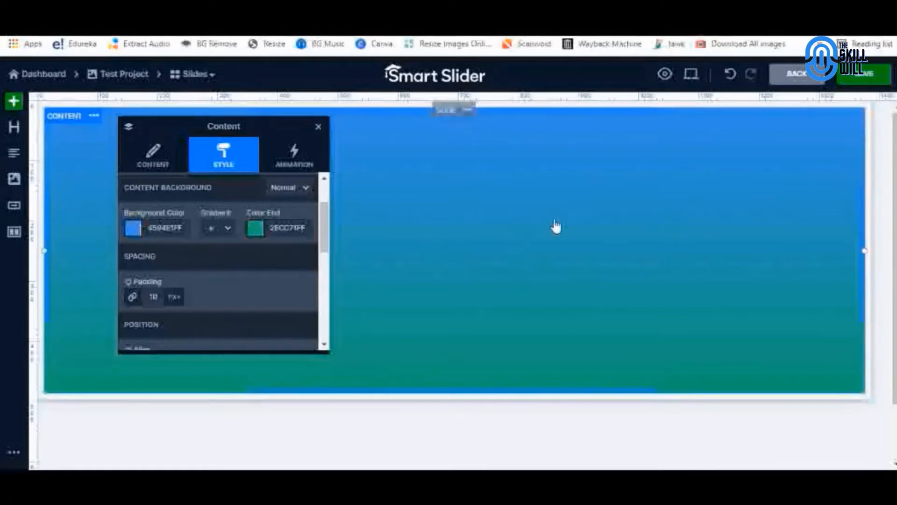
Try the horizontal and diagonal gradient directions on the content background, and settle on the left-to-right gradient
{"action": "left_click", "coordinate": [227, 230]}
{"action": "left_click", "coordinate": [215, 264]}
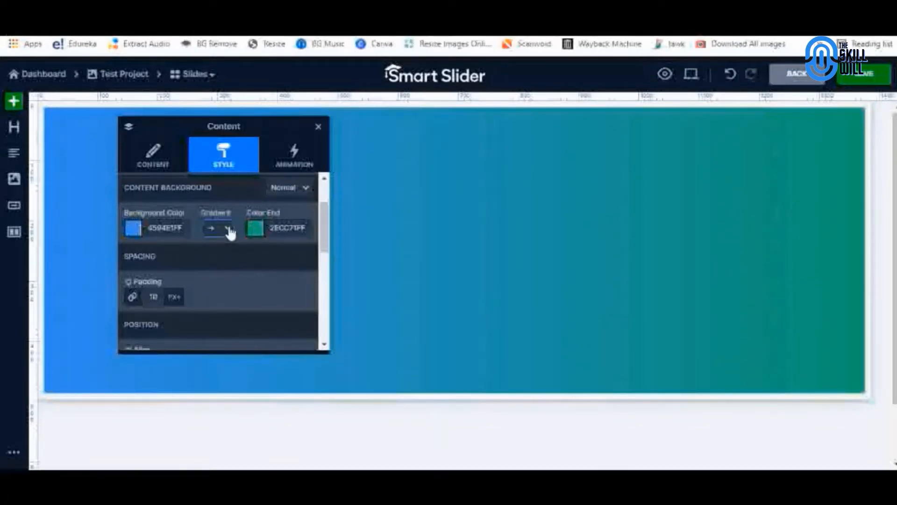
{"action": "left_click", "coordinate": [229, 230]}
{"action": "left_click", "coordinate": [217, 272]}
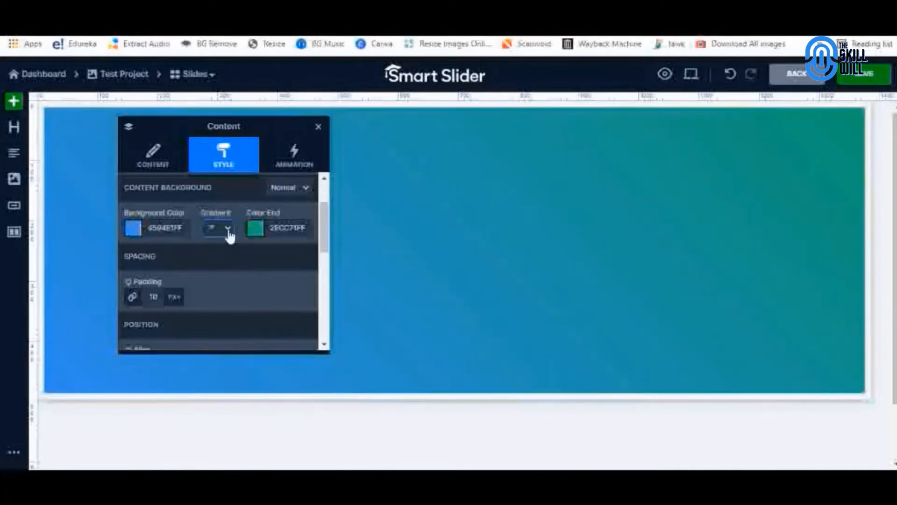
{"action": "left_click", "coordinate": [229, 236]}
{"action": "left_click", "coordinate": [214, 283]}
{"action": "left_click", "coordinate": [230, 229]}
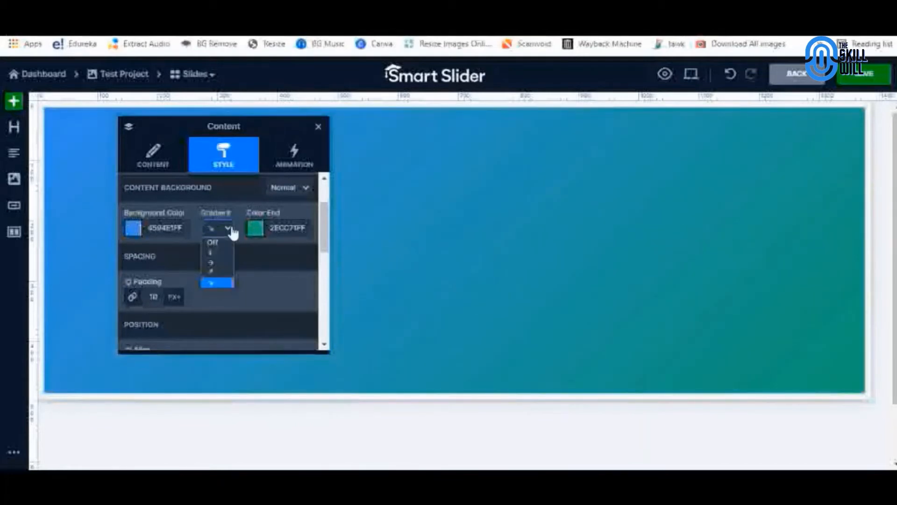
{"action": "left_click", "coordinate": [221, 264]}
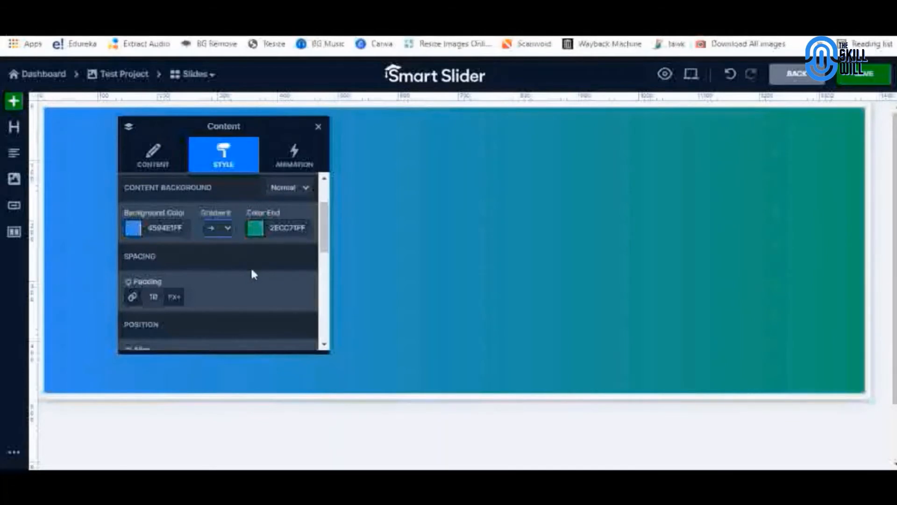
Add a two-column row to the slide and move its settings window clear of the first column
{"action": "scroll", "coordinate": [251, 269], "scroll_direction": "down", "scroll_amount": 1}
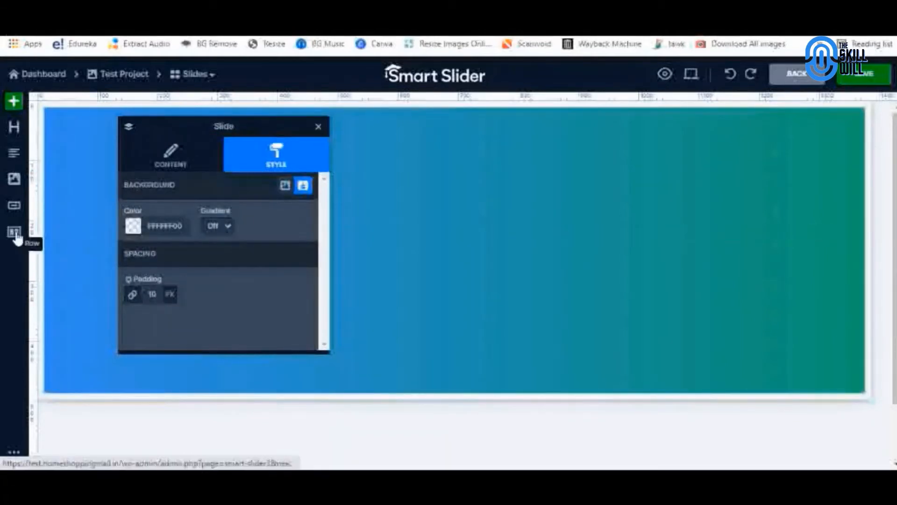
{"action": "left_click", "coordinate": [17, 236]}
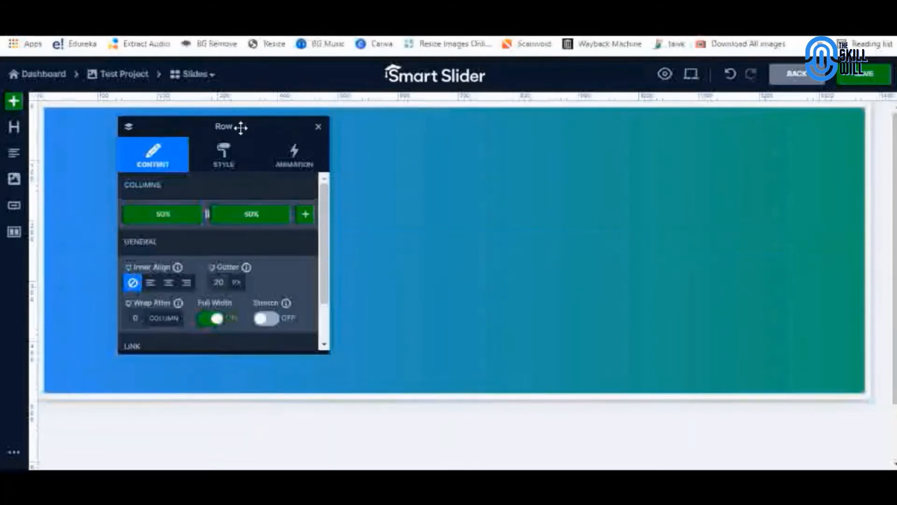
{"action": "left_click_drag", "start_coordinate": [243, 125], "coordinate": [768, 129]}
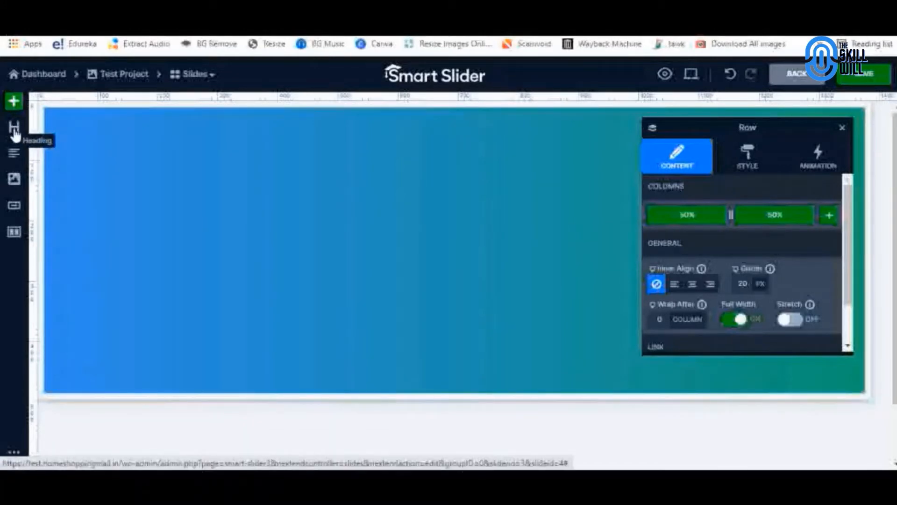
Place a heading layer in the row's first column and set its text to "Start Web Designing"
{"action": "left_click_drag", "start_coordinate": [14, 135], "coordinate": [187, 252]}
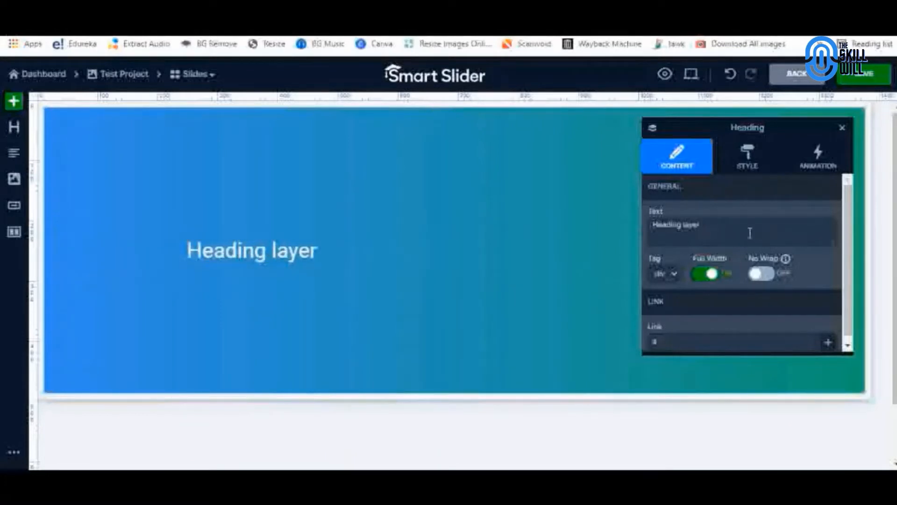
{"action": "triple_click", "coordinate": [714, 227]}
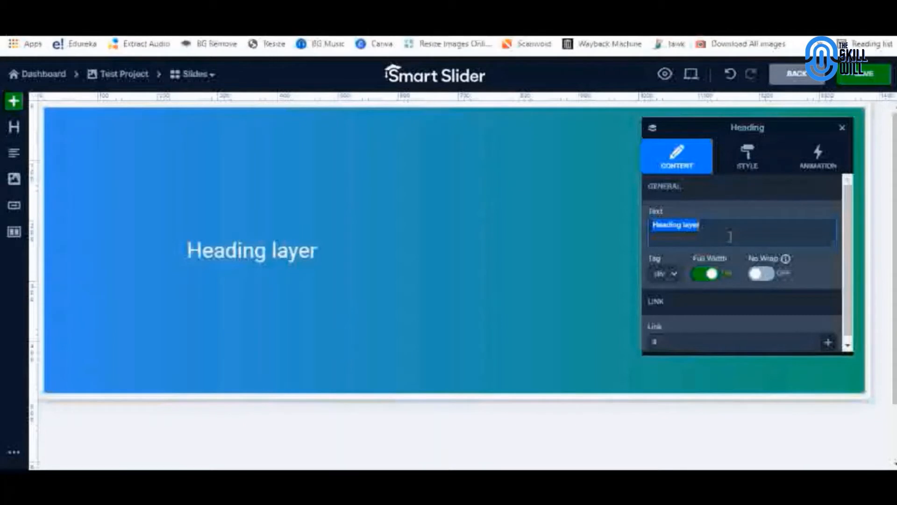
{"action": "type", "text": "Start"}
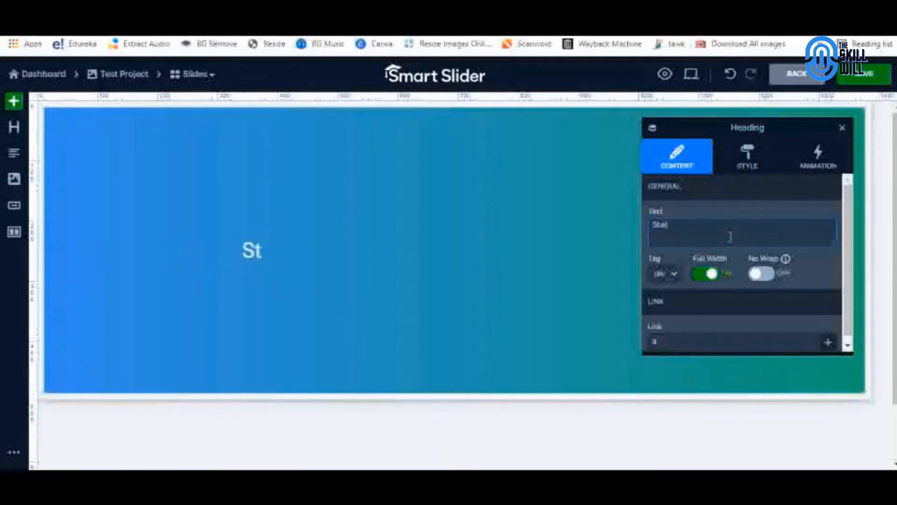
{"action": "type", "text": " Web"}
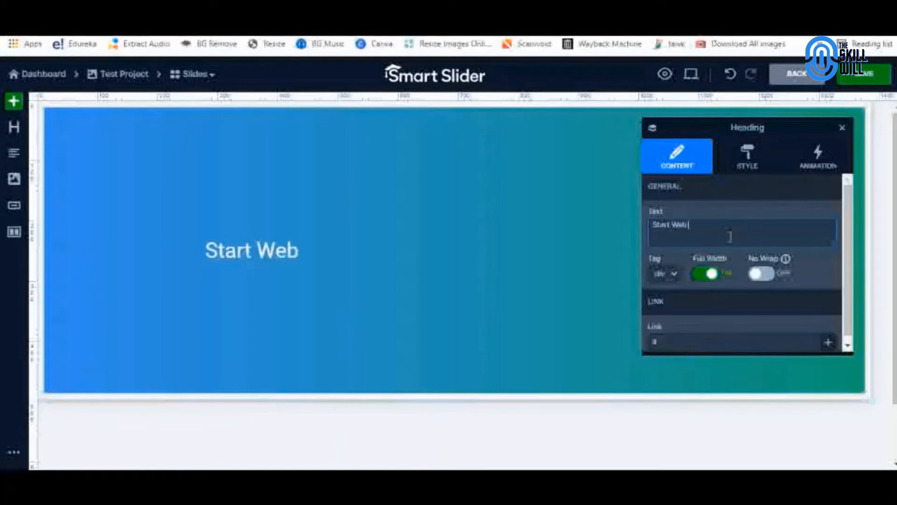
{"action": "type", "text": " Design"}
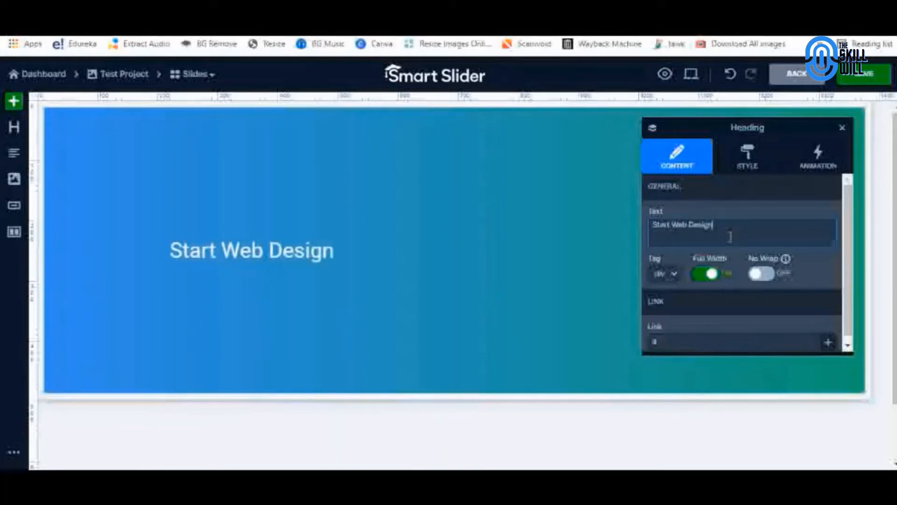
{"action": "type", "text": "ing"}
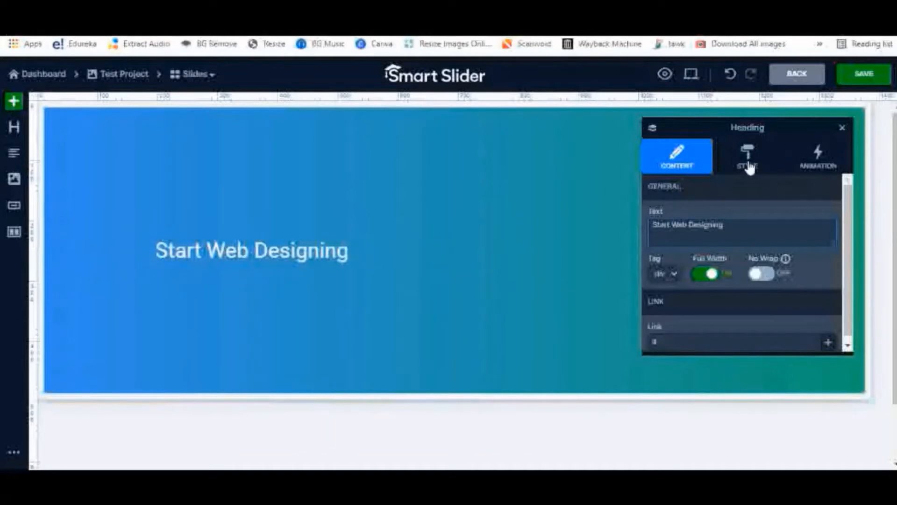
Change the heading's font family to Nunito in its style settings
{"action": "left_click", "coordinate": [747, 161]}
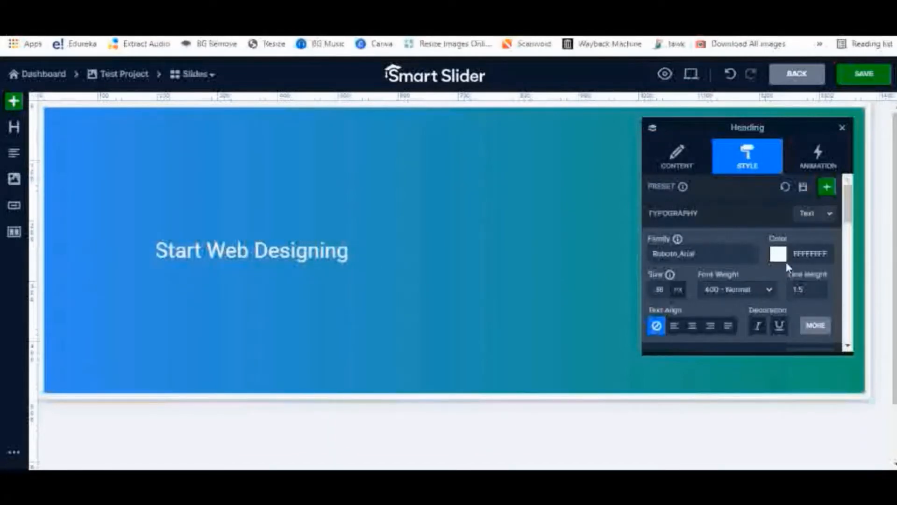
{"action": "left_click", "coordinate": [713, 255]}
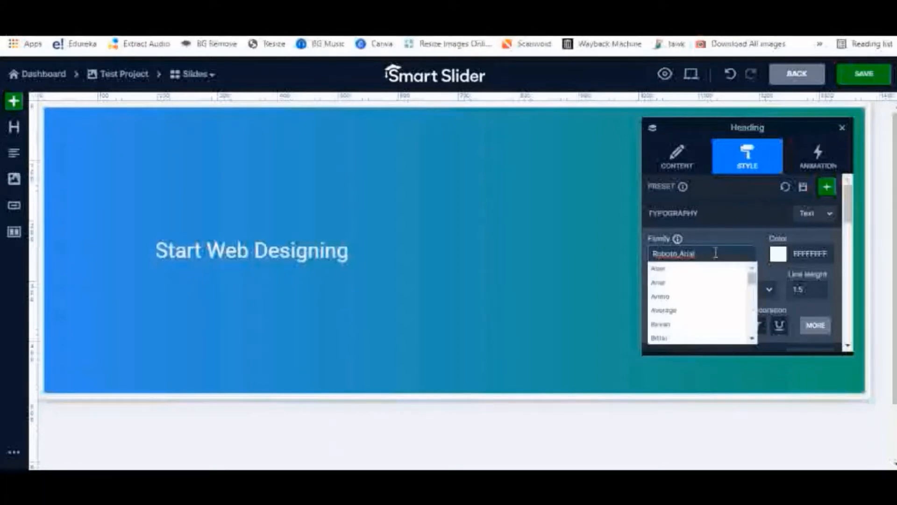
{"action": "left_click_drag", "start_coordinate": [715, 252], "coordinate": [652, 255]}
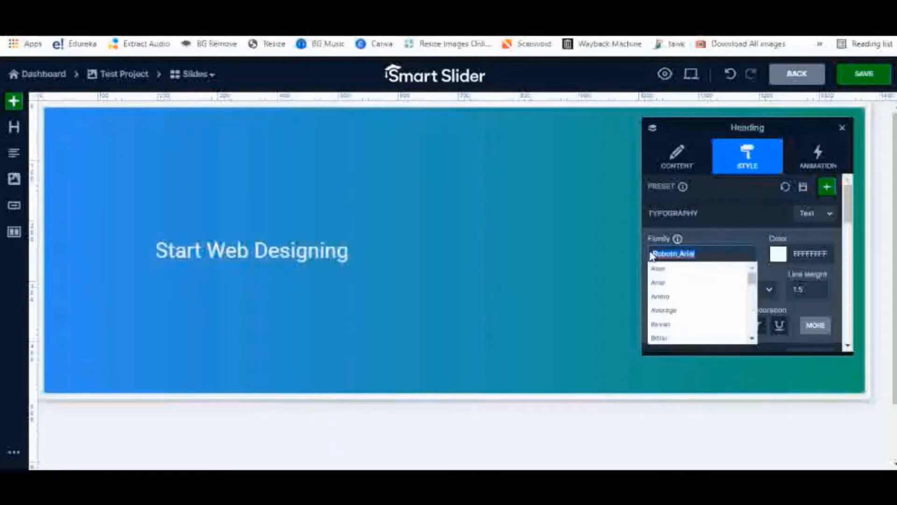
{"action": "type", "text": "poppp"}
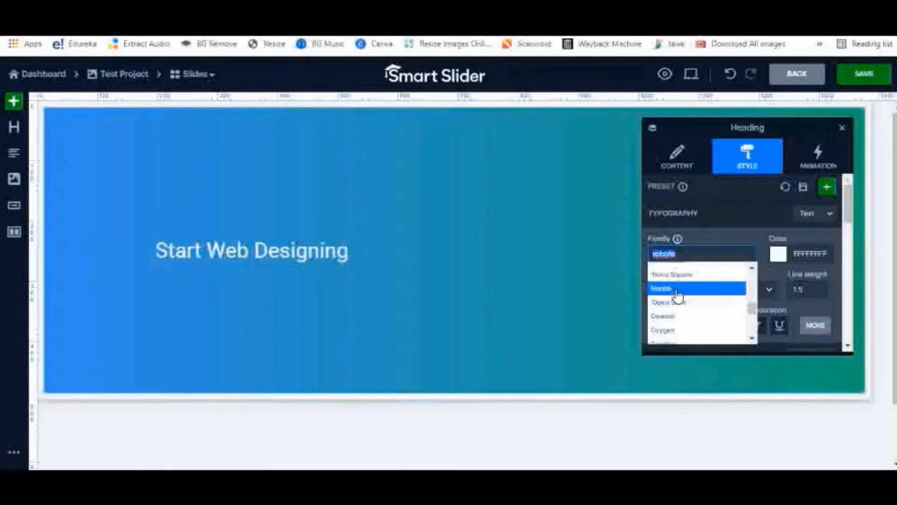
{"action": "left_click", "coordinate": [677, 295]}
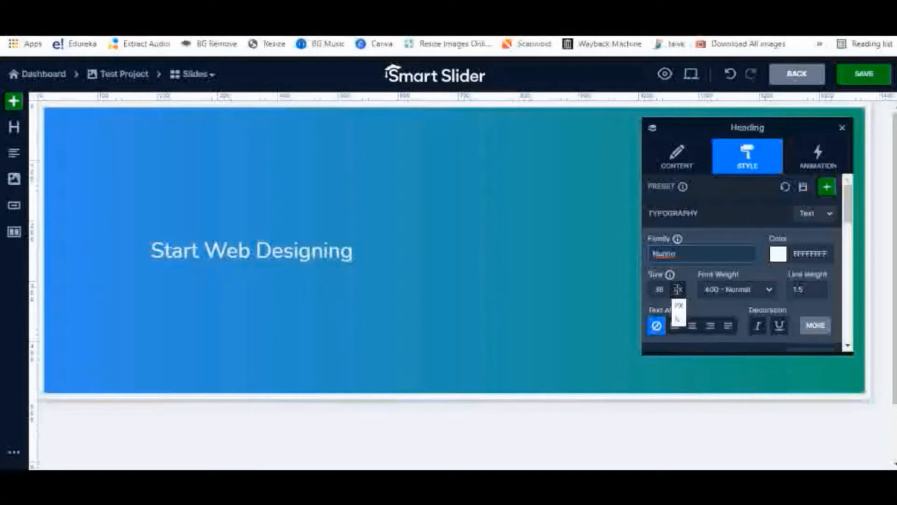
Try a purple text color on the heading, and return it to white
{"action": "left_click", "coordinate": [779, 254]}
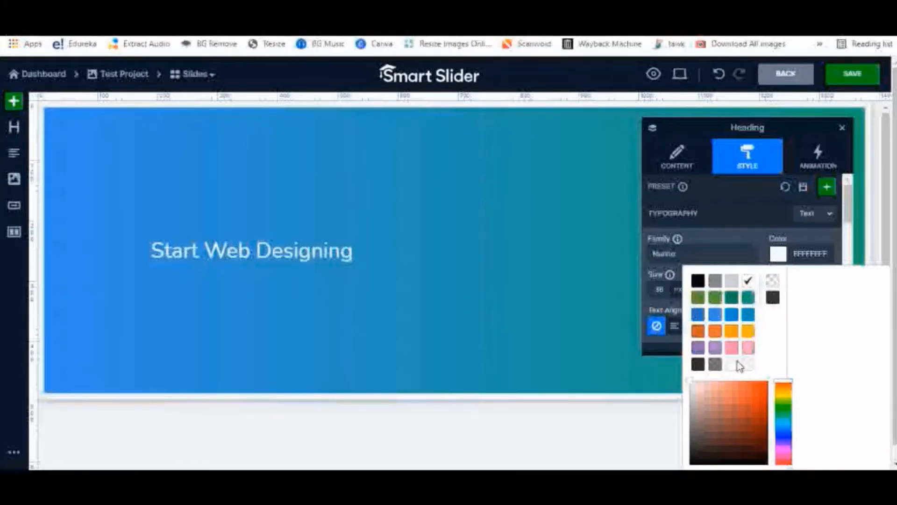
{"action": "left_click", "coordinate": [698, 351]}
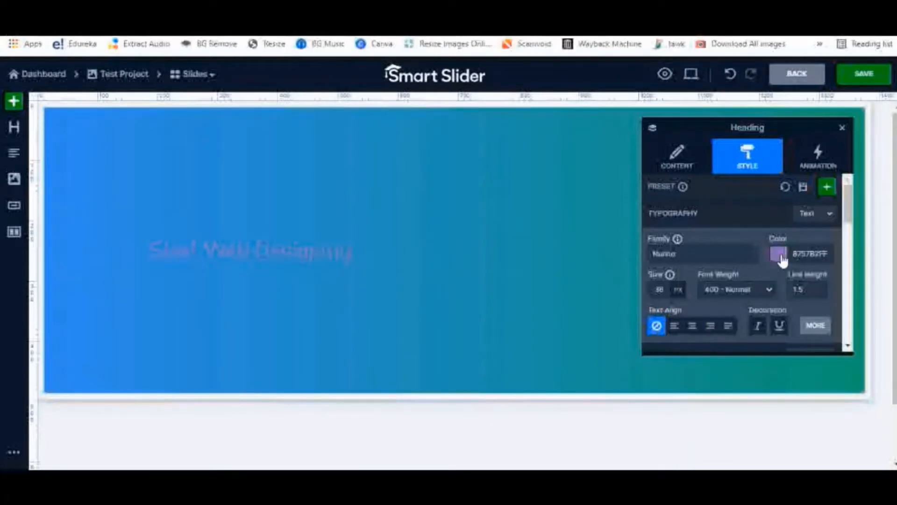
{"action": "left_click", "coordinate": [778, 254]}
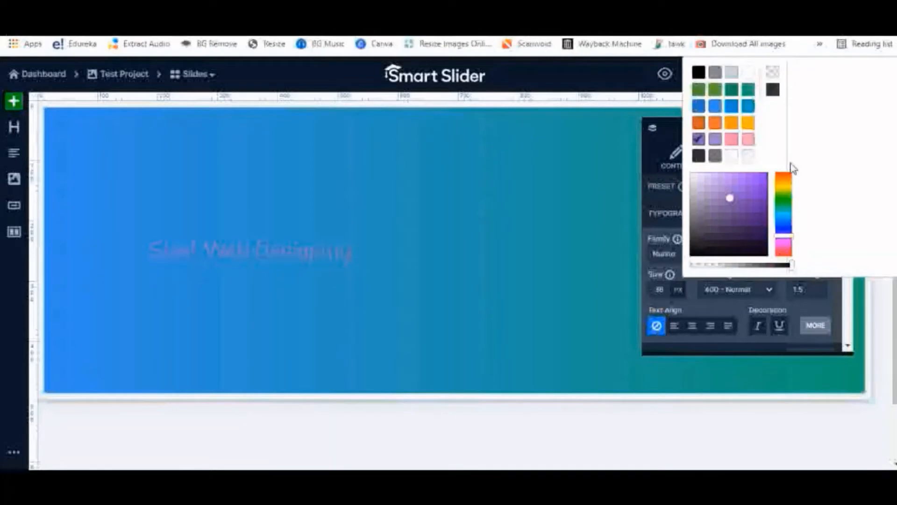
{"action": "left_click", "coordinate": [748, 73]}
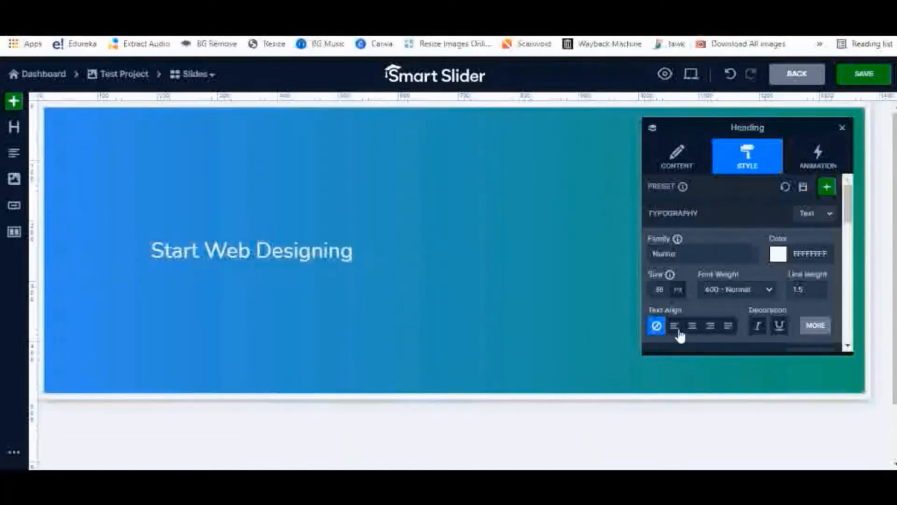
Try left and right alignment on the heading text, and settle on center alignment
{"action": "scroll", "coordinate": [701, 299], "scroll_direction": "down", "scroll_amount": 2}
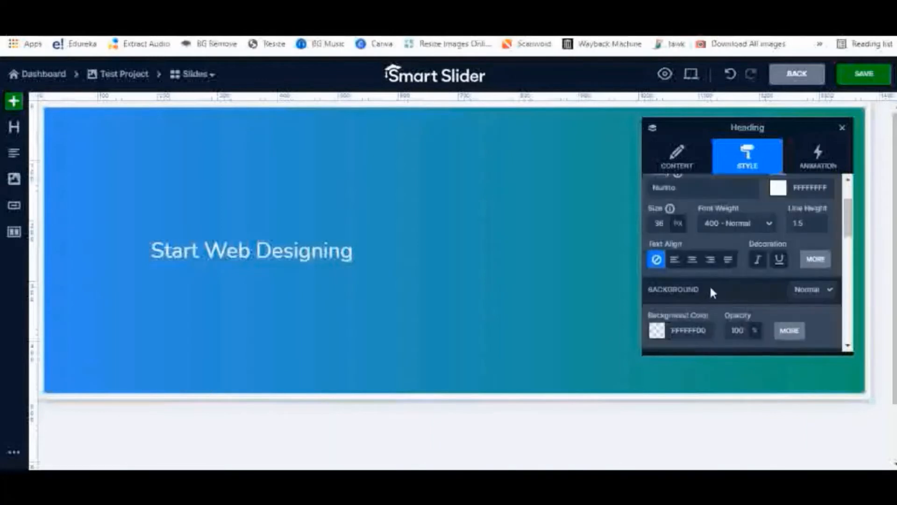
{"action": "left_click", "coordinate": [695, 266]}
{"action": "left_click", "coordinate": [674, 265]}
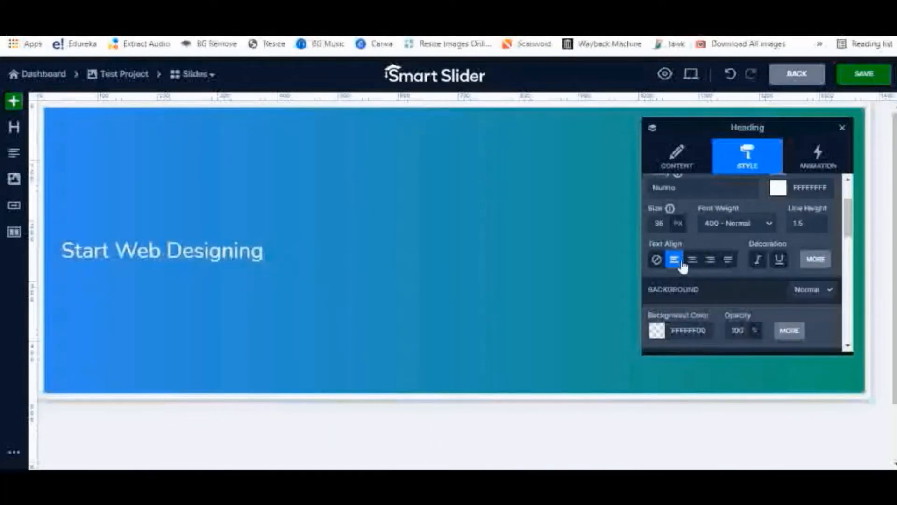
{"action": "left_click", "coordinate": [693, 265]}
{"action": "left_click", "coordinate": [711, 263]}
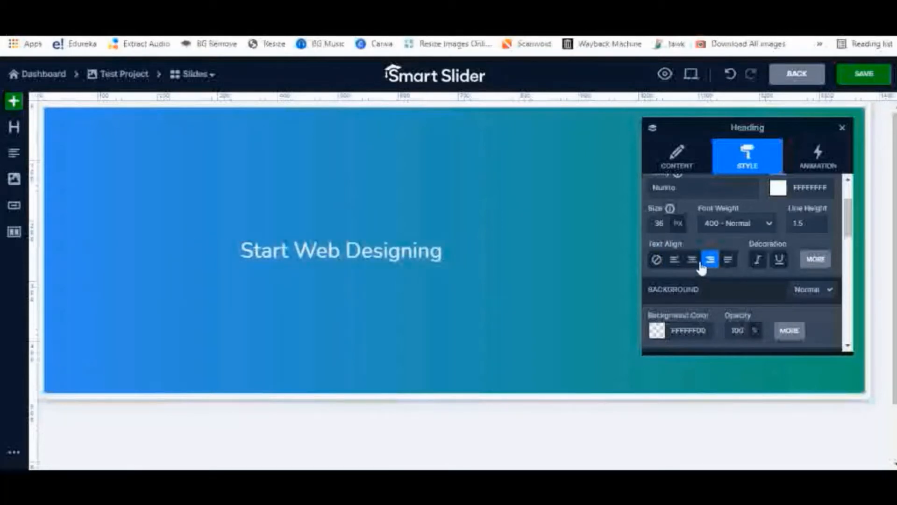
{"action": "left_click", "coordinate": [693, 261]}
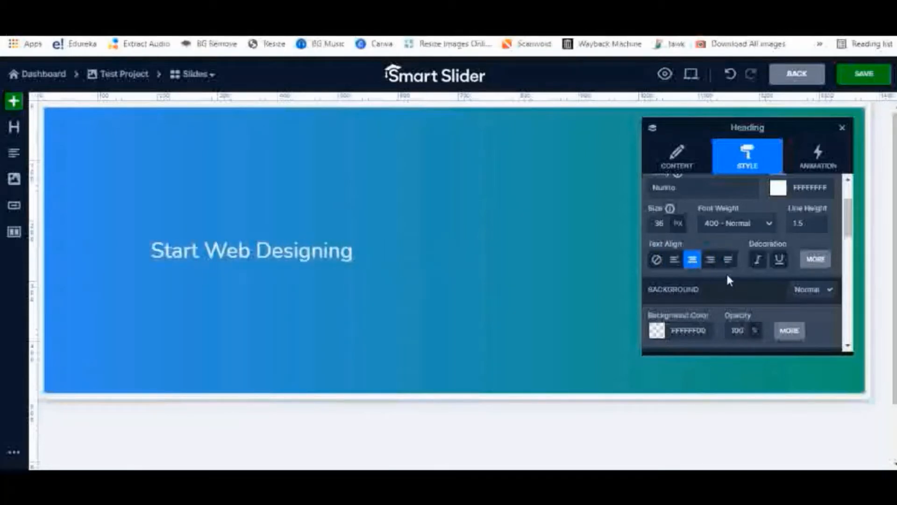
Review the heading's remaining style settings, from background and border to size and margin, and save the slide
{"action": "scroll", "coordinate": [727, 272], "scroll_direction": "down", "scroll_amount": 2}
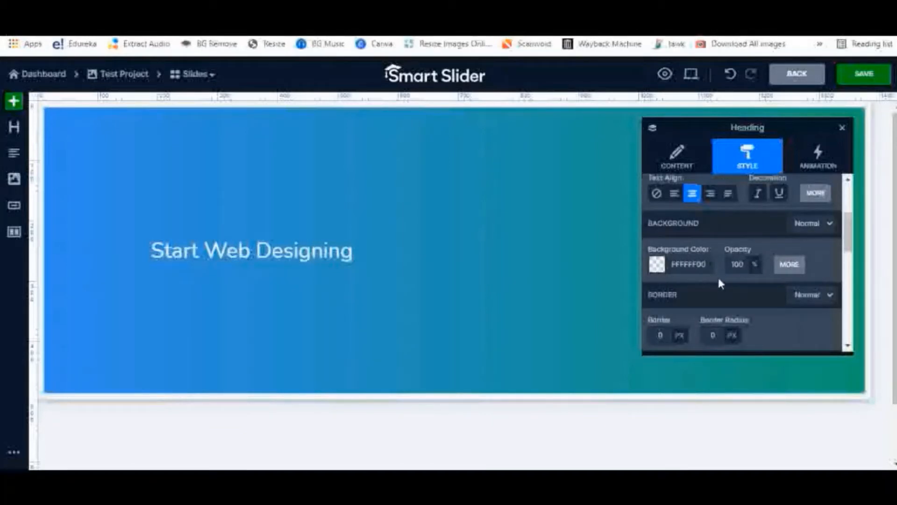
{"action": "scroll", "coordinate": [710, 280], "scroll_direction": "down", "scroll_amount": 2}
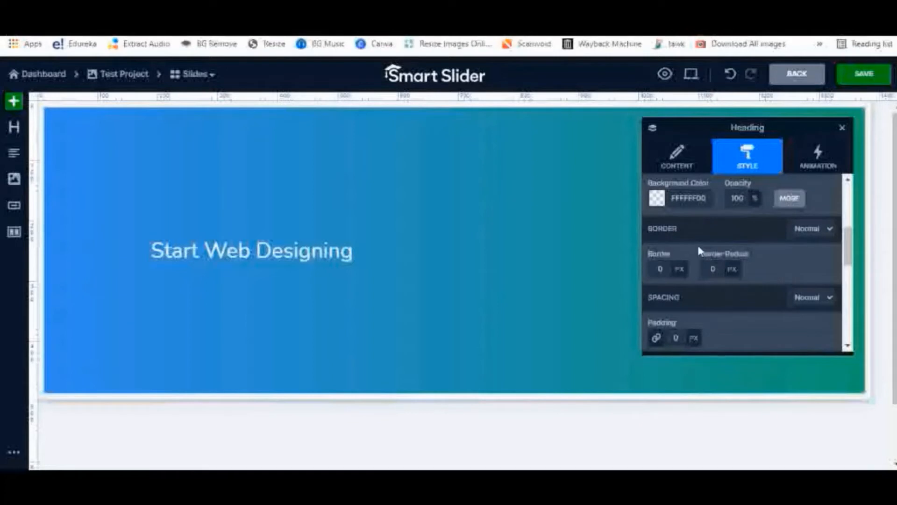
{"action": "scroll", "coordinate": [761, 277], "scroll_direction": "down", "scroll_amount": 4}
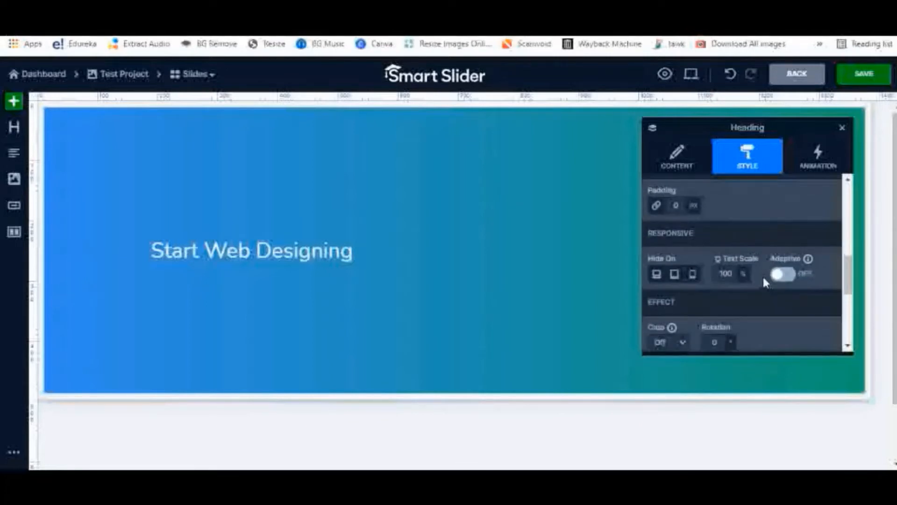
{"action": "scroll", "coordinate": [759, 226], "scroll_direction": "down", "scroll_amount": 6}
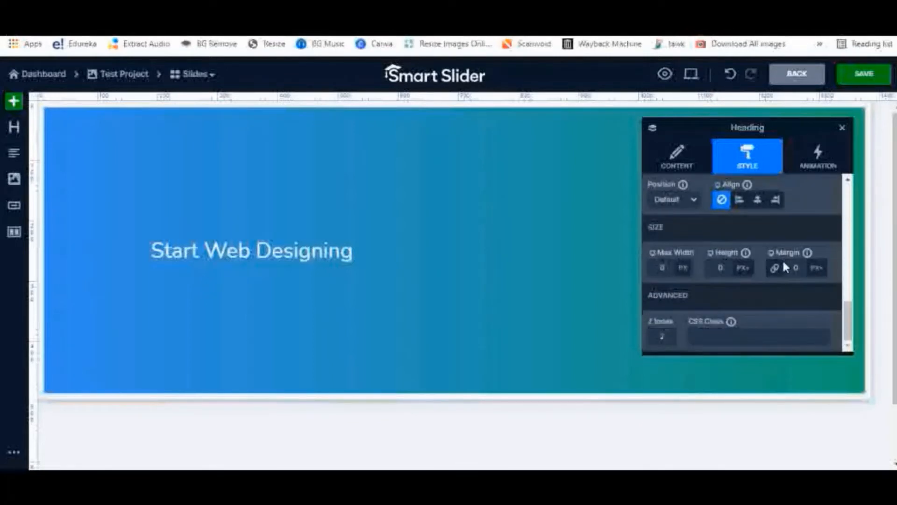
{"action": "scroll", "coordinate": [774, 290], "scroll_direction": "up", "scroll_amount": 4}
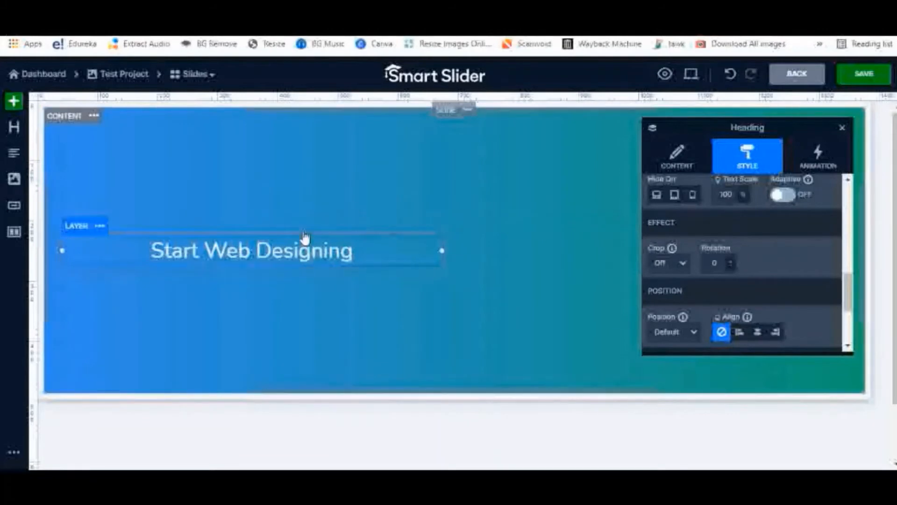
{"action": "left_click", "coordinate": [869, 80]}
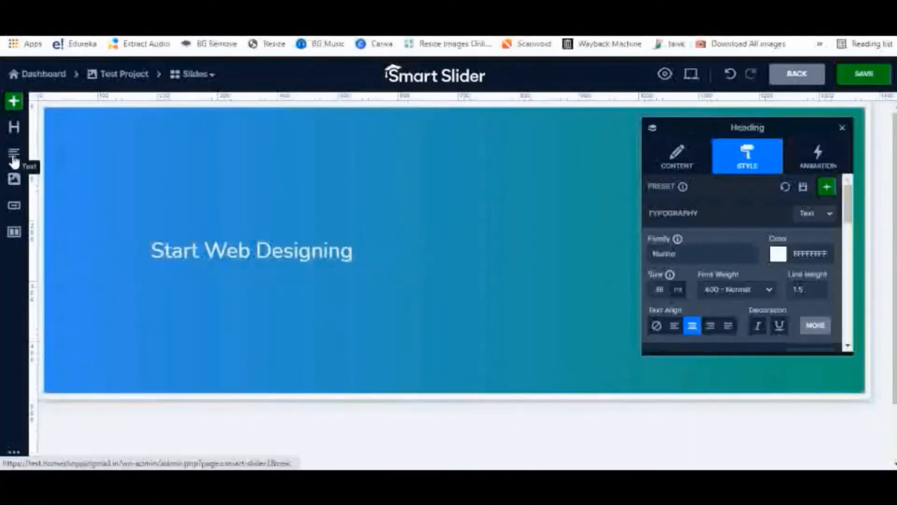
Place a text layer under the heading and replace its placeholder with "Web designing without code. No technical knowledge required"
{"action": "left_click_drag", "start_coordinate": [14, 160], "coordinate": [221, 262]}
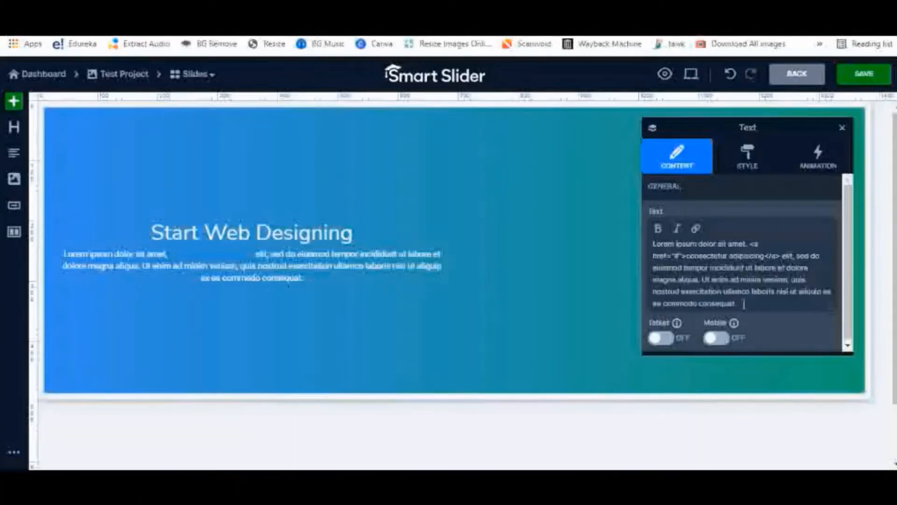
{"action": "left_click", "coordinate": [743, 303]}
{"action": "key", "text": "ctrl+a"}
{"action": "type", "text": "Web desi"}
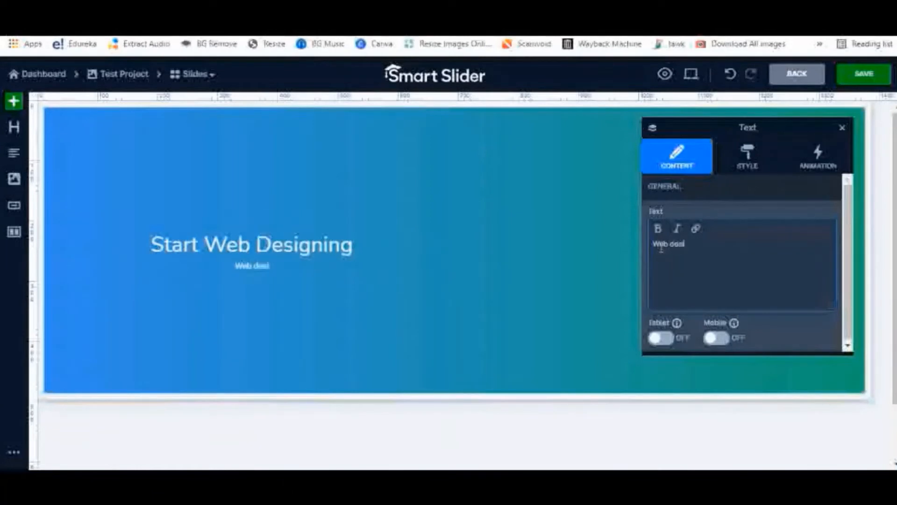
{"action": "type", "text": "gning without"}
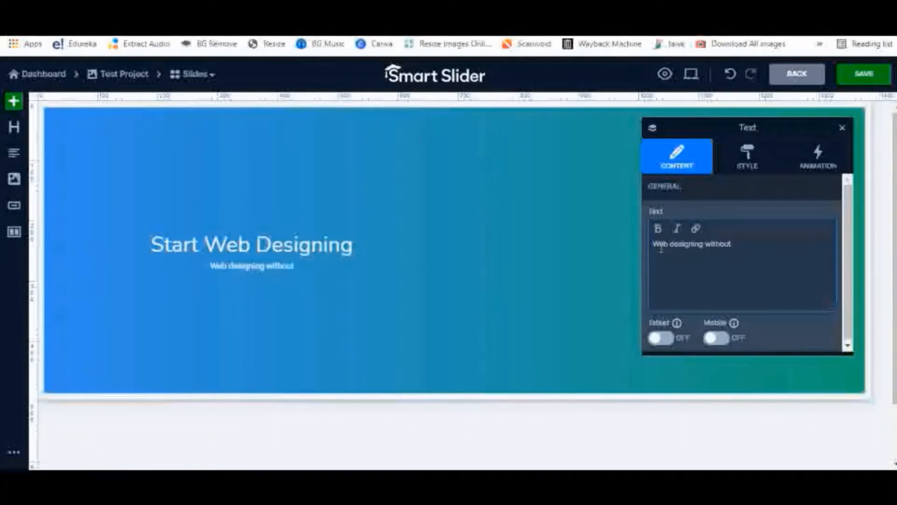
{"action": "type", "text": " code. No"}
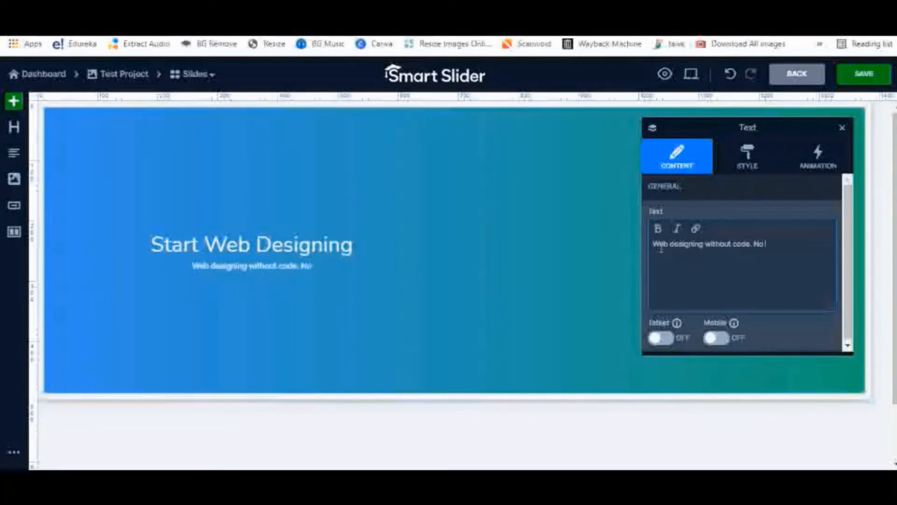
{"action": "type", "text": " technical know"}
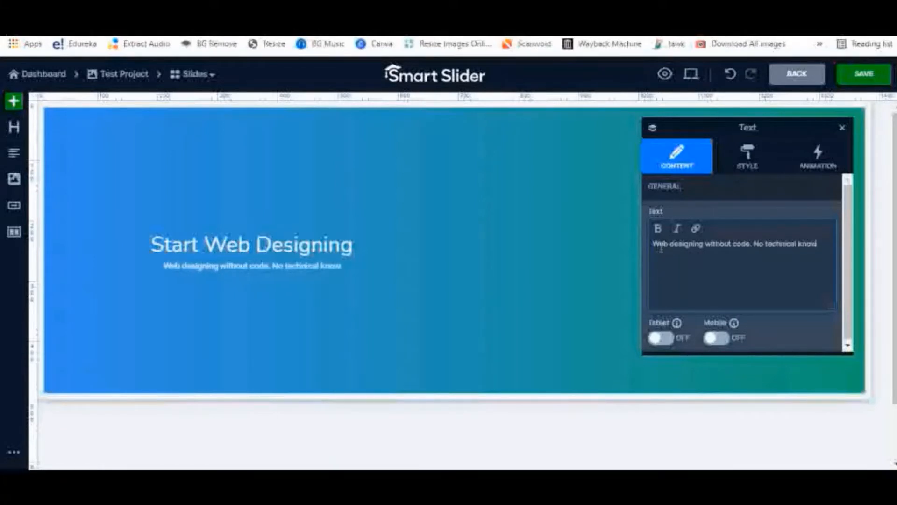
{"action": "type", "text": "ledge required"}
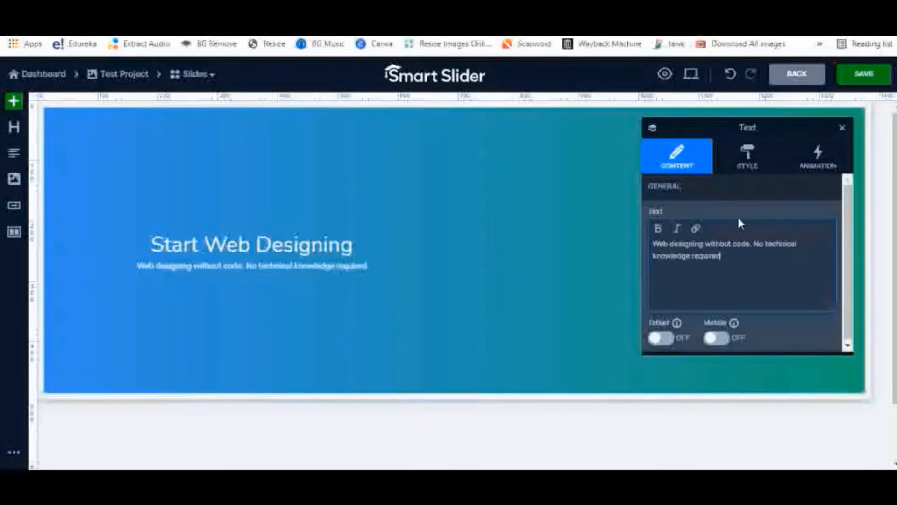
Center the text layer's content and set its font size to 18 px
{"action": "left_click", "coordinate": [747, 156]}
{"action": "left_click", "coordinate": [692, 325]}
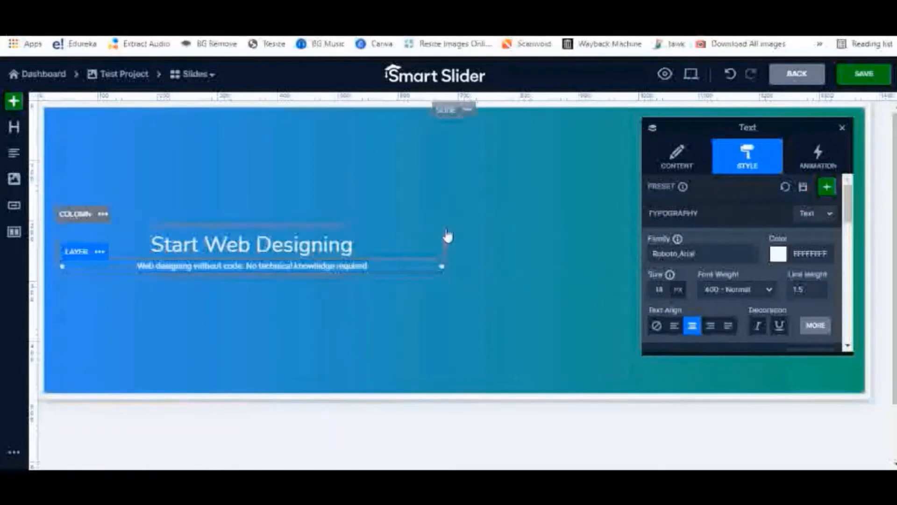
{"action": "scroll", "coordinate": [770, 266], "scroll_direction": "down", "scroll_amount": 2}
{"action": "mouse_move", "coordinate": [669, 222]}
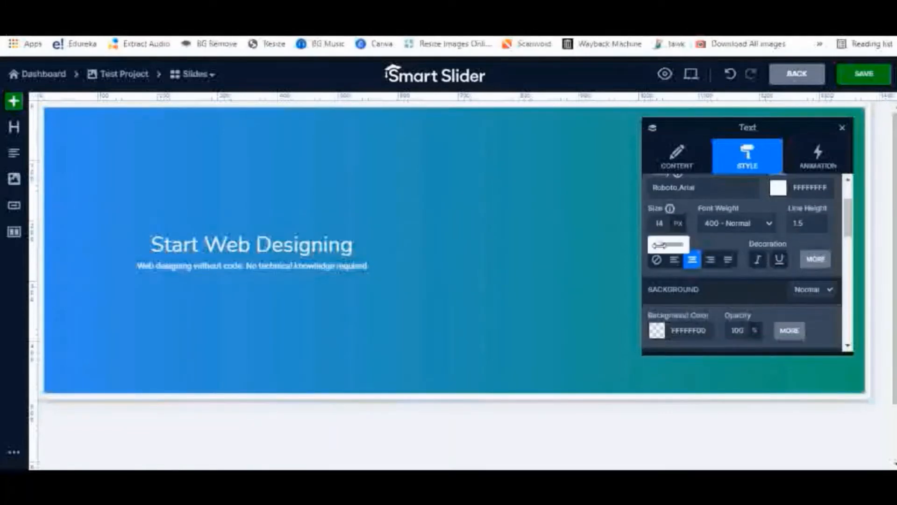
{"action": "left_click_drag", "start_coordinate": [656, 245], "coordinate": [655, 245]}
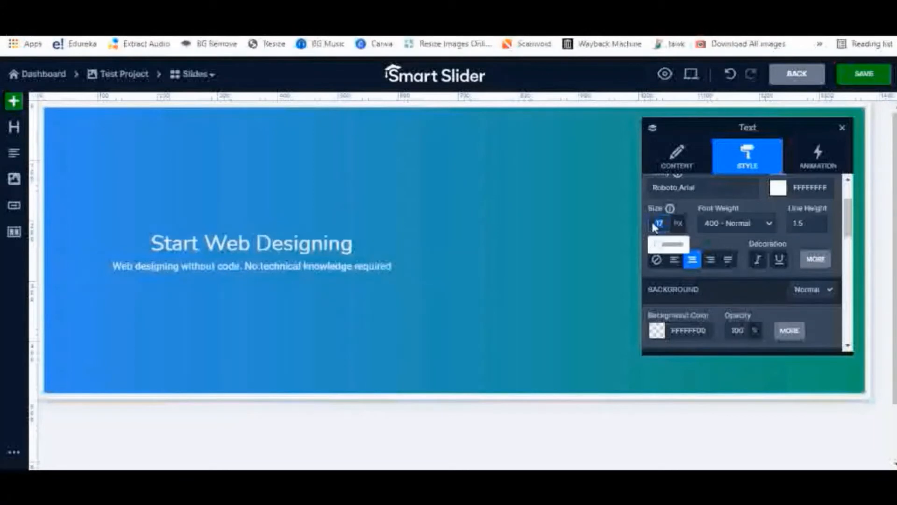
{"action": "type", "text": "18"}
{"action": "left_click", "coordinate": [759, 210]}
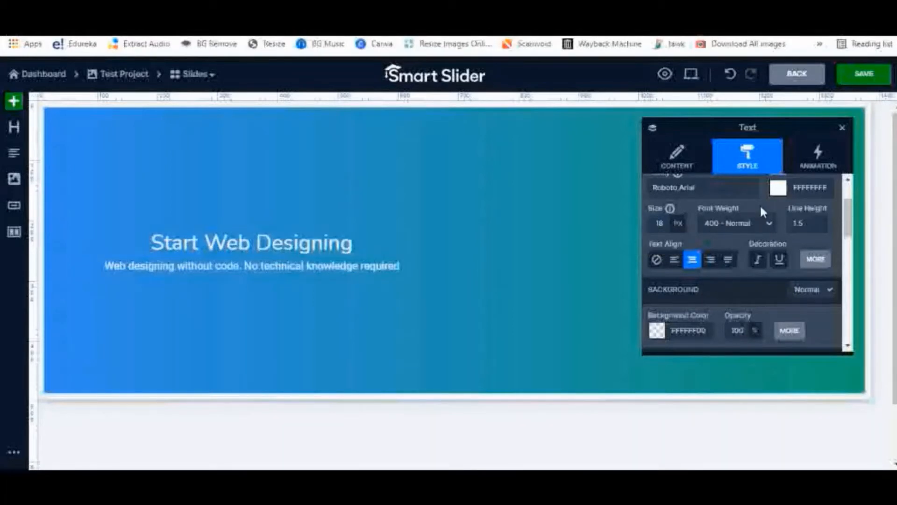
Try the Bold and 200 - Extra light font weights on the text layer
{"action": "left_click", "coordinate": [769, 223]}
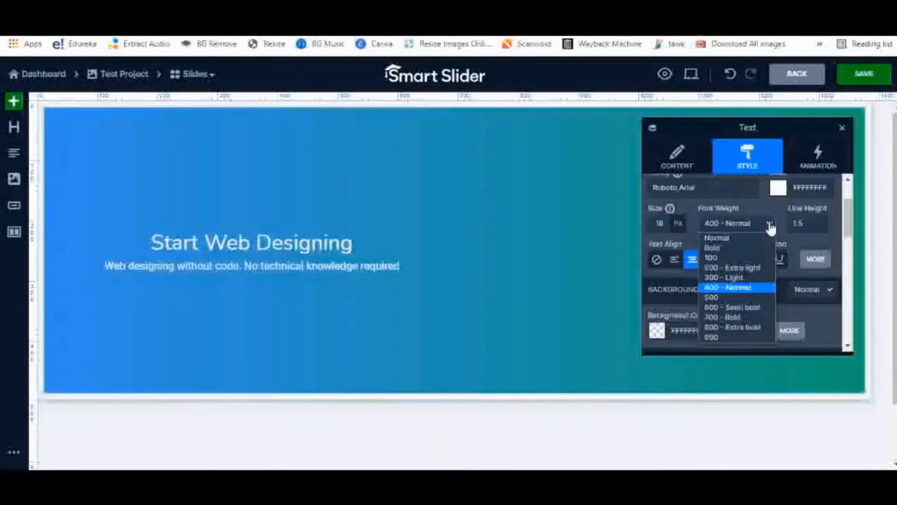
{"action": "left_click", "coordinate": [725, 246]}
{"action": "left_click", "coordinate": [734, 226]}
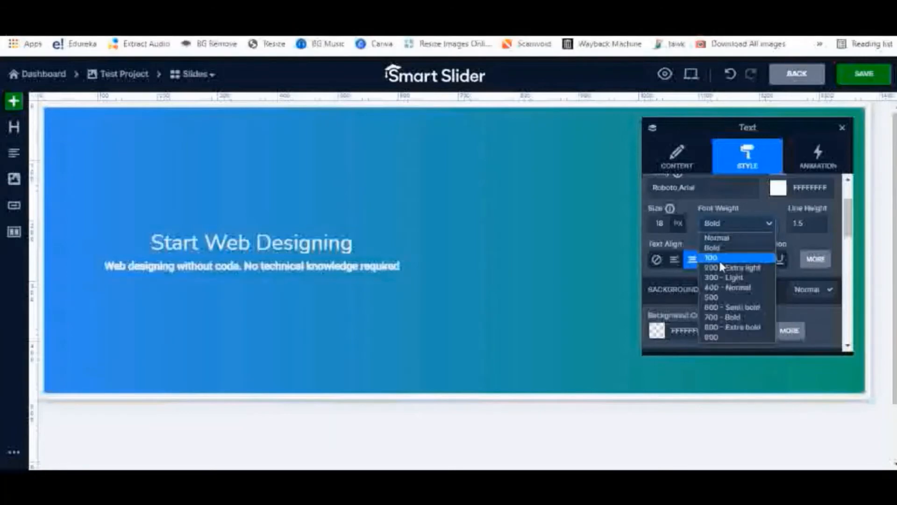
{"action": "left_click", "coordinate": [716, 267]}
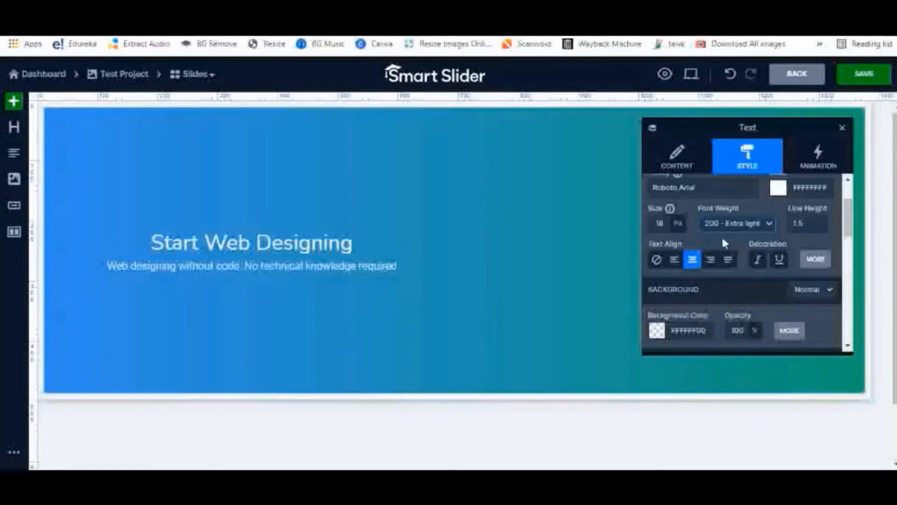
Color the text layer dark grey (333333FF) and set its font weight to 500
{"action": "left_click", "coordinate": [777, 188]}
{"action": "left_click", "coordinate": [772, 232]}
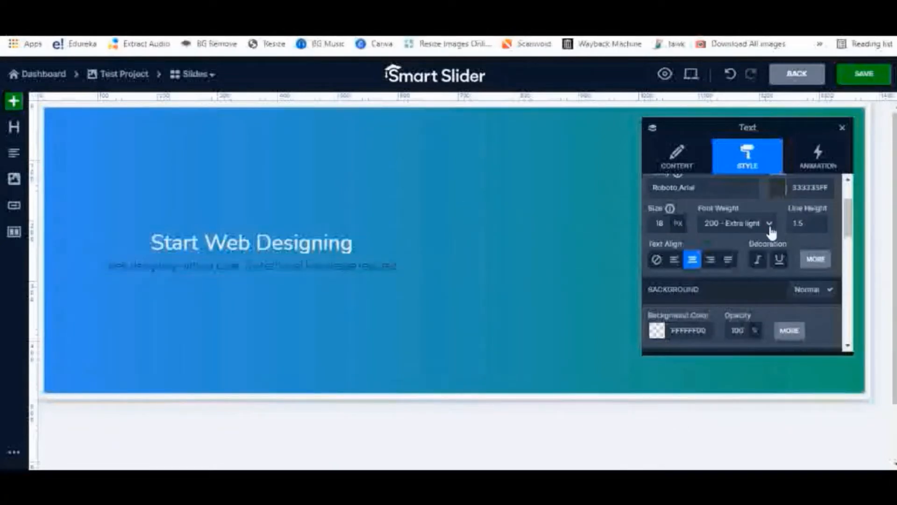
{"action": "left_click", "coordinate": [769, 225]}
{"action": "left_click", "coordinate": [725, 298]}
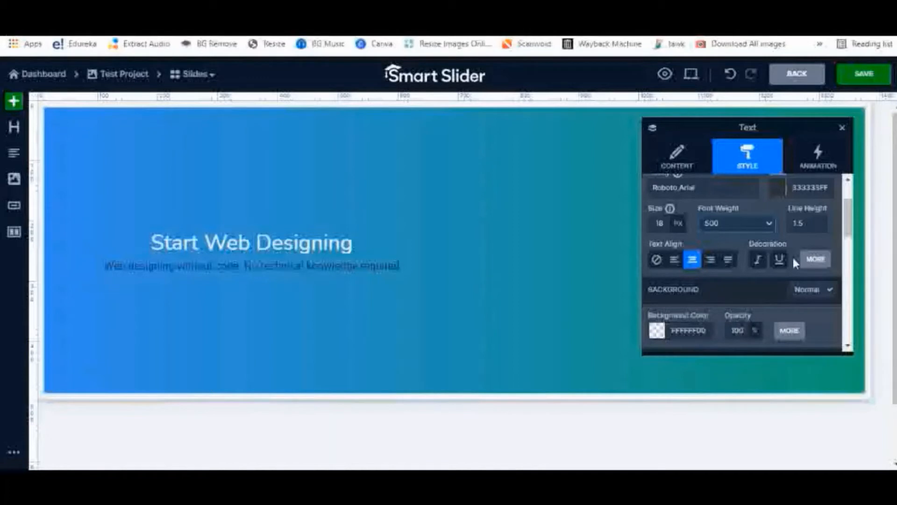
{"action": "scroll", "coordinate": [777, 285], "scroll_direction": "down", "scroll_amount": 6}
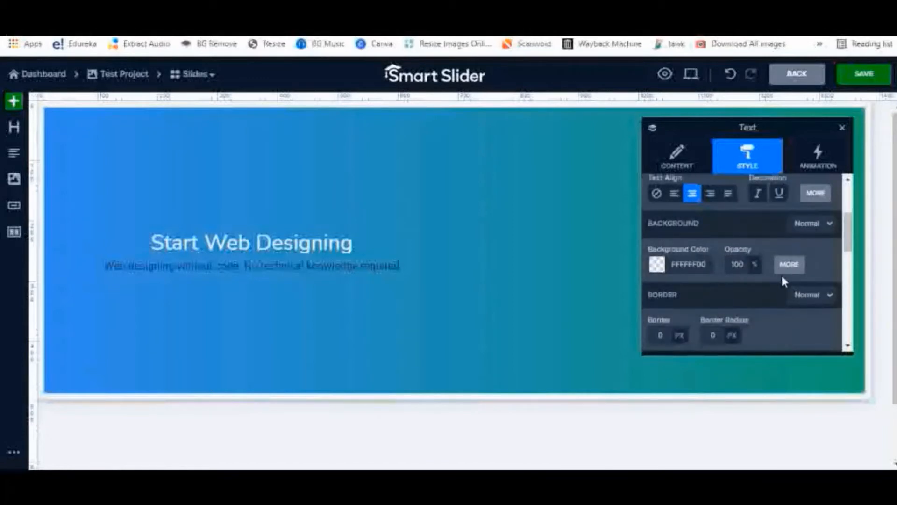
Check the text layer's remaining style settings and save the slide
{"action": "scroll", "coordinate": [784, 281], "scroll_direction": "down", "scroll_amount": 3}
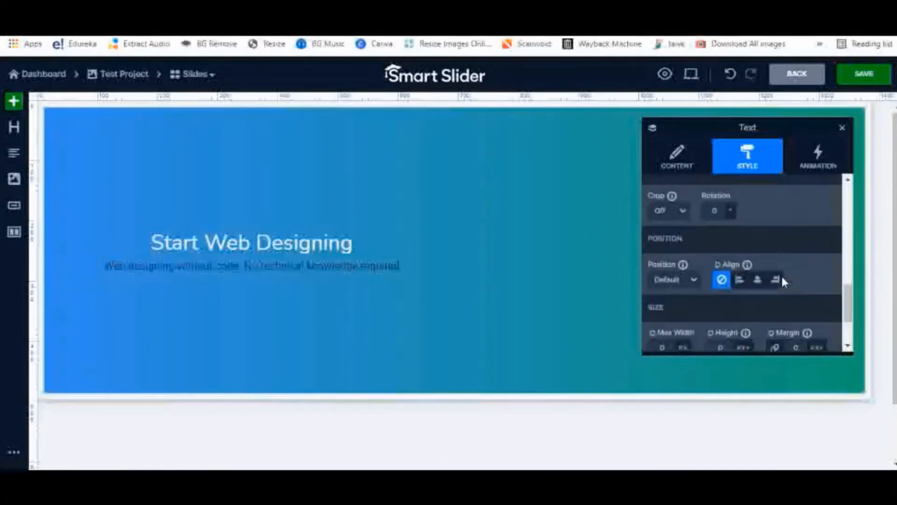
{"action": "scroll", "coordinate": [784, 280], "scroll_direction": "up", "scroll_amount": 8}
{"action": "scroll", "coordinate": [783, 281], "scroll_direction": "up", "scroll_amount": 1}
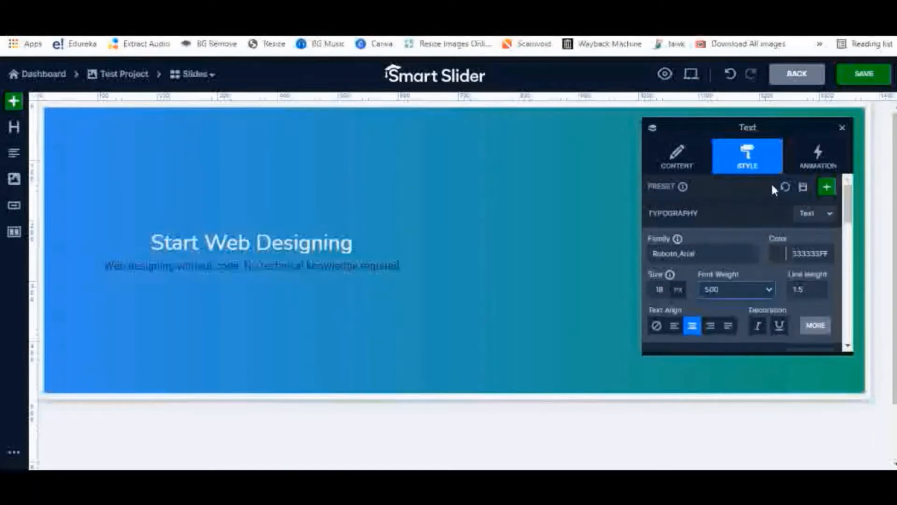
{"action": "left_click", "coordinate": [864, 74]}
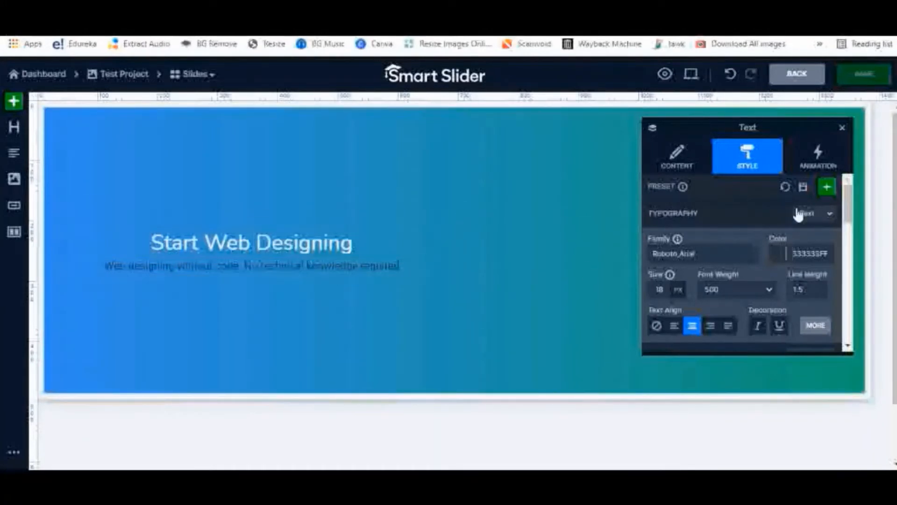
Review the text layer's border, spacing, responsive, effect, position and size style settings
{"action": "scroll", "coordinate": [738, 215], "scroll_direction": "down", "scroll_amount": 1}
{"action": "scroll", "coordinate": [770, 209], "scroll_direction": "down", "scroll_amount": 5}
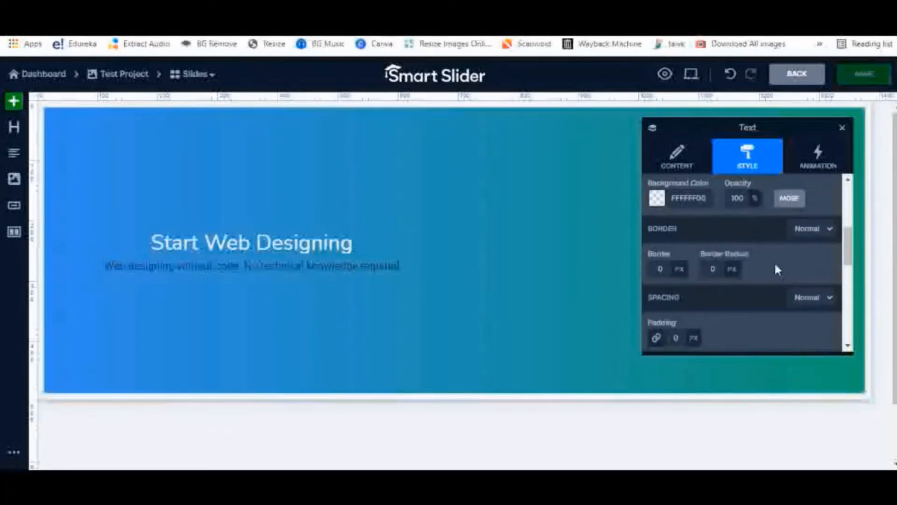
{"action": "scroll", "coordinate": [775, 262], "scroll_direction": "down", "scroll_amount": 4}
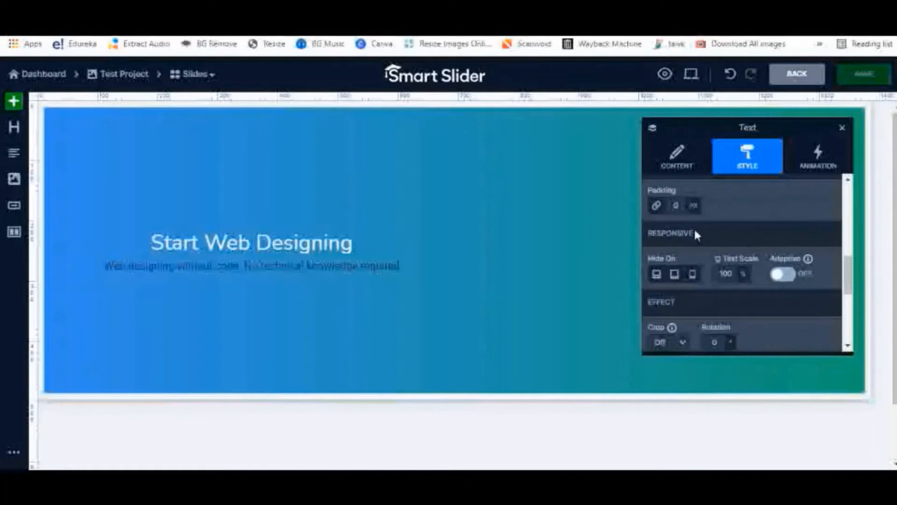
{"action": "scroll", "coordinate": [749, 226], "scroll_direction": "up", "scroll_amount": 2}
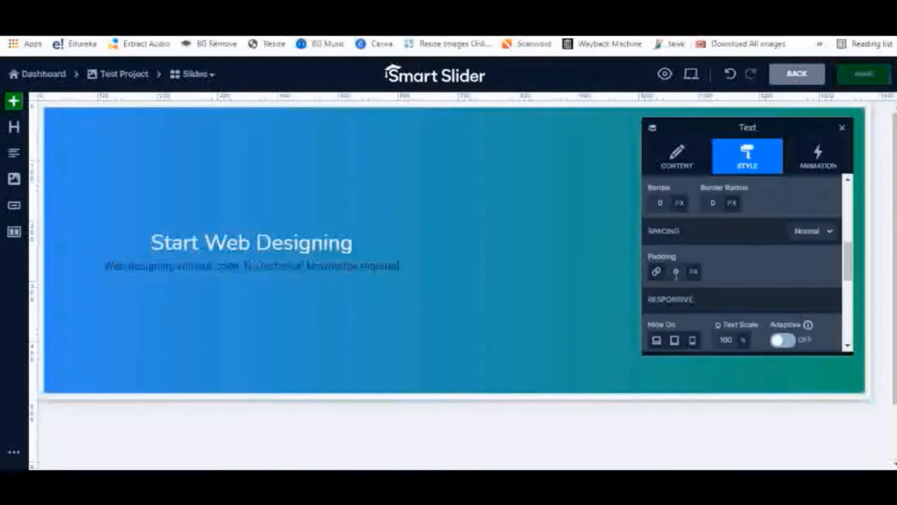
{"action": "scroll", "coordinate": [766, 251], "scroll_direction": "down", "scroll_amount": 4}
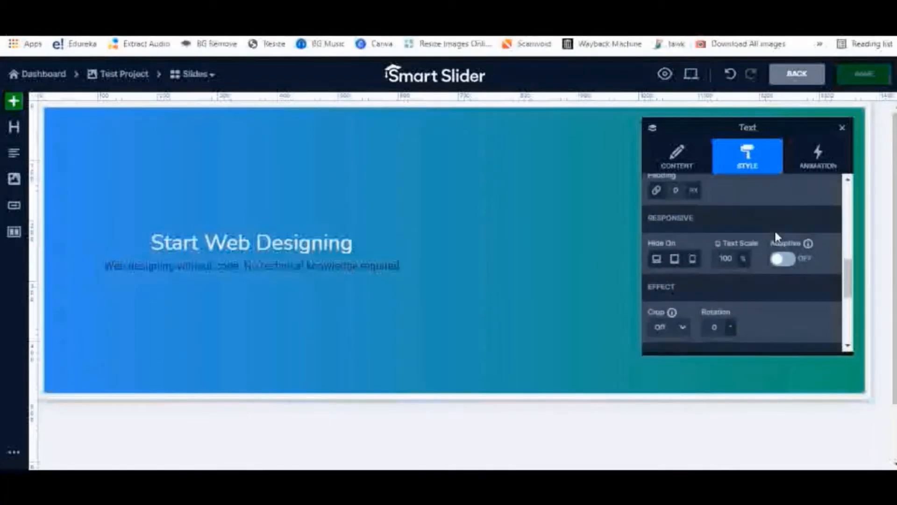
{"action": "scroll", "coordinate": [778, 238], "scroll_direction": "down", "scroll_amount": 3}
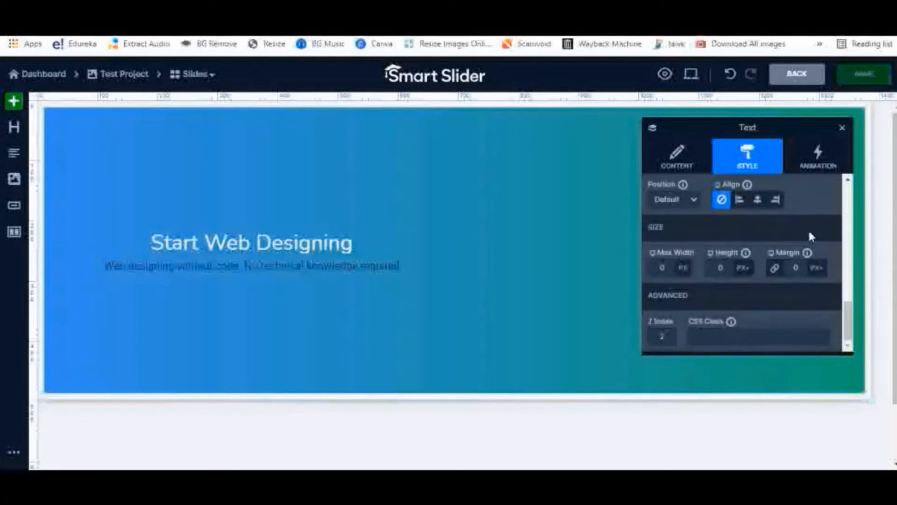
{"action": "scroll", "coordinate": [810, 234], "scroll_direction": "up", "scroll_amount": 3}
{"action": "scroll", "coordinate": [811, 237], "scroll_direction": "up", "scroll_amount": 1}
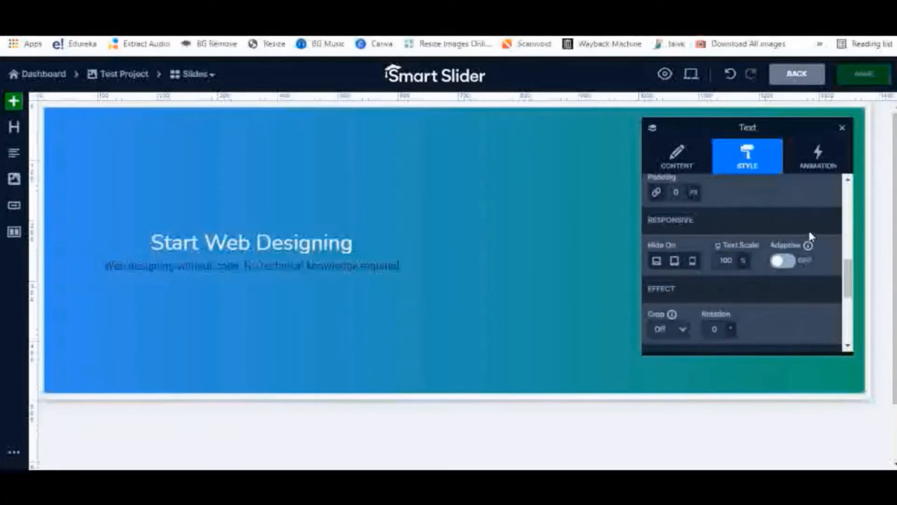
{"action": "scroll", "coordinate": [756, 211], "scroll_direction": "down", "scroll_amount": 2}
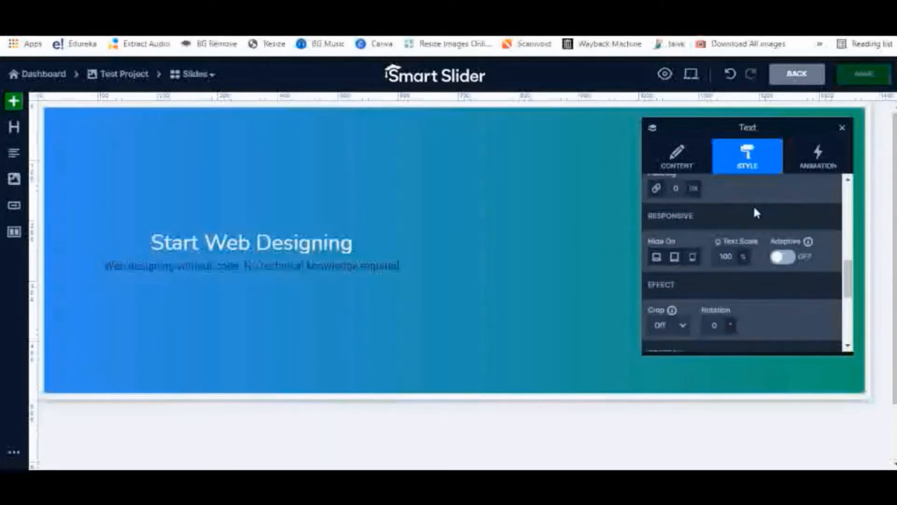
{"action": "scroll", "coordinate": [739, 292], "scroll_direction": "down", "scroll_amount": 1}
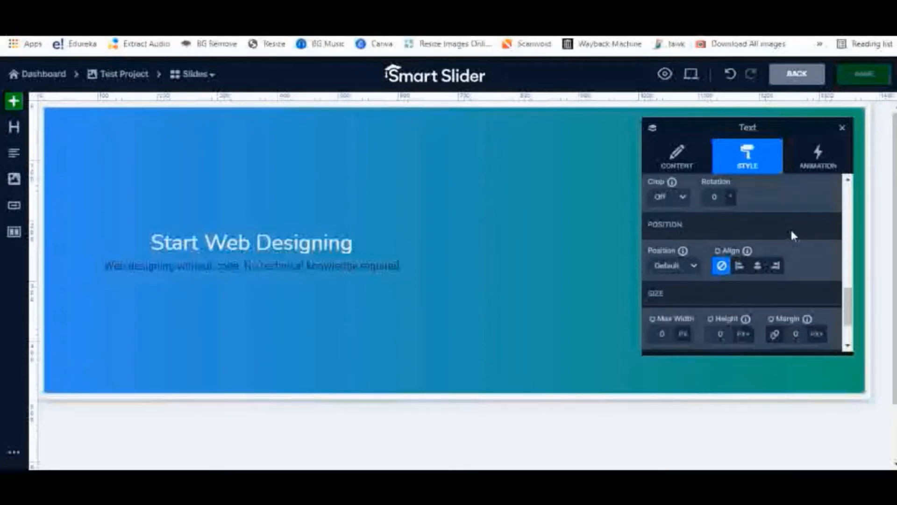
Set the text layer's padding to 5 px on all sides
{"action": "scroll", "coordinate": [791, 232], "scroll_direction": "up", "scroll_amount": 2}
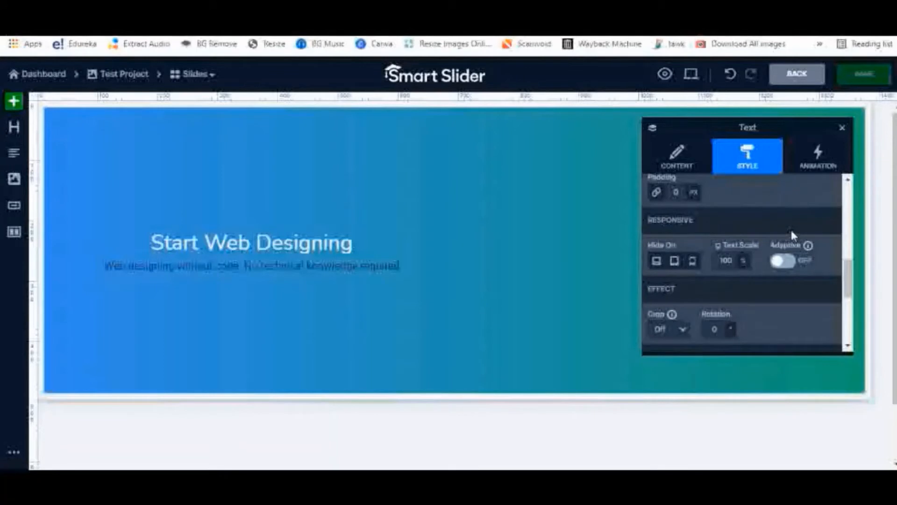
{"action": "left_click", "coordinate": [673, 192]}
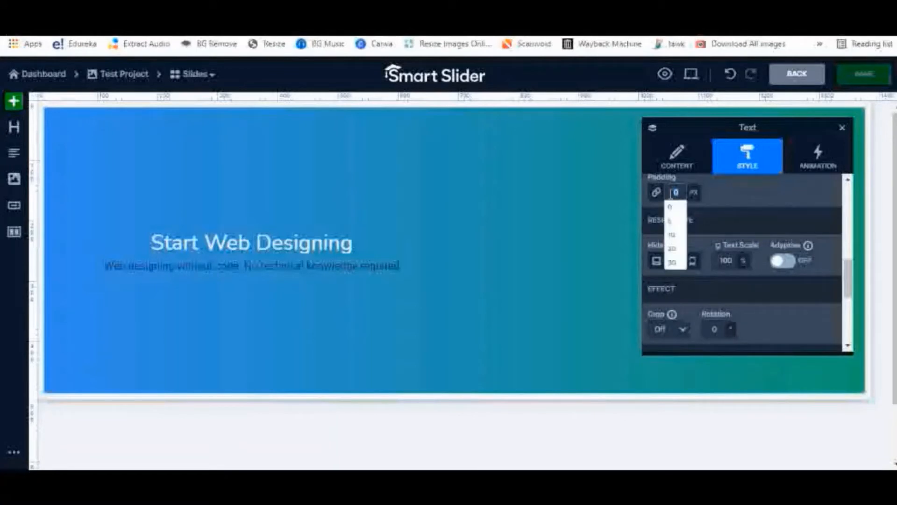
{"action": "left_click", "coordinate": [673, 221]}
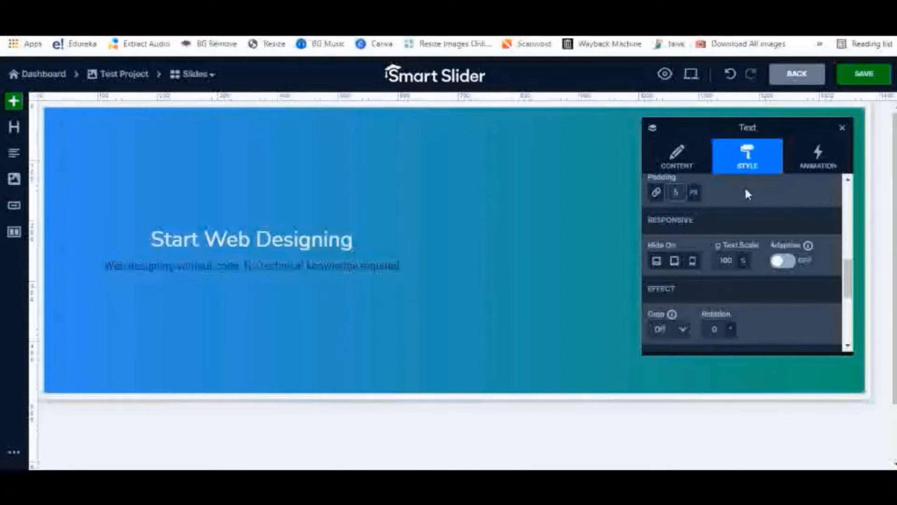
Unlink the padding values of the "Start Web Designing" heading and set its bottom padding to 2 px
{"action": "left_click", "coordinate": [248, 241]}
{"action": "scroll", "coordinate": [737, 194], "scroll_direction": "up", "scroll_amount": 2}
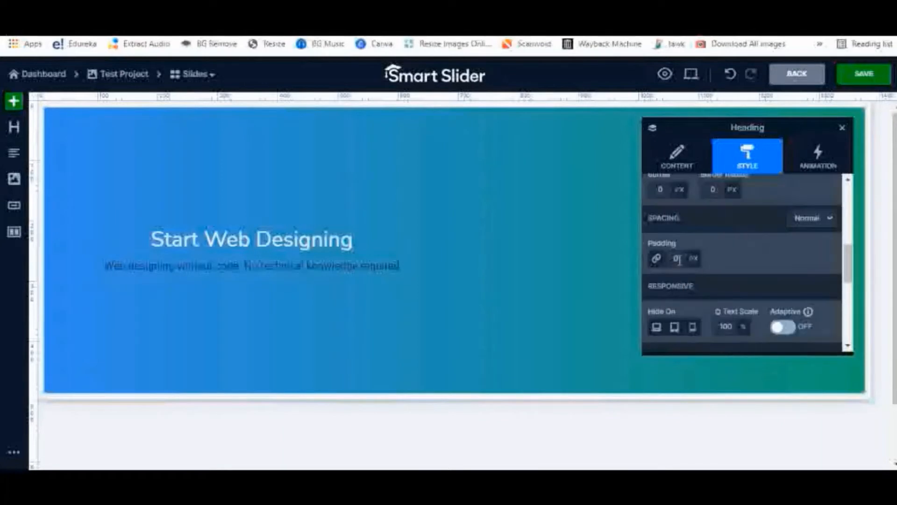
{"action": "scroll", "coordinate": [720, 248], "scroll_direction": "up", "scroll_amount": 3}
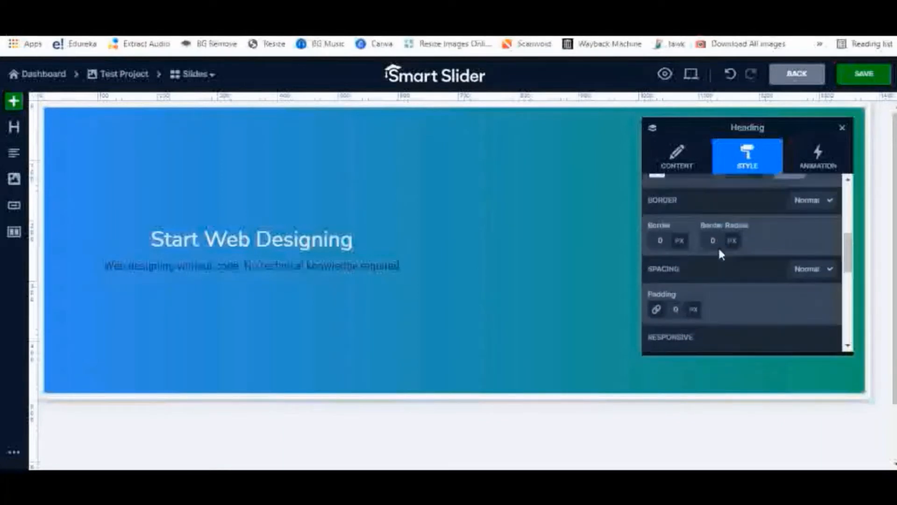
{"action": "scroll", "coordinate": [773, 260], "scroll_direction": "up", "scroll_amount": 2}
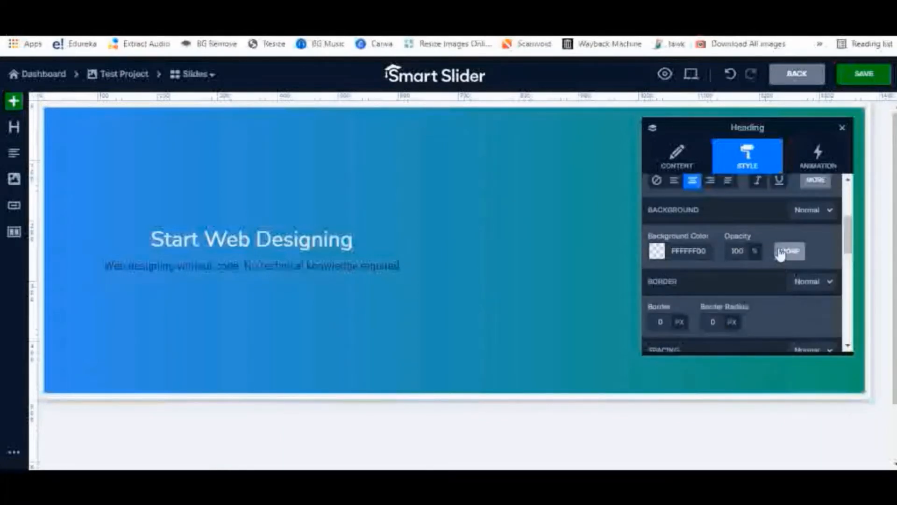
{"action": "scroll", "coordinate": [772, 259], "scroll_direction": "up", "scroll_amount": 2}
{"action": "scroll", "coordinate": [765, 271], "scroll_direction": "up", "scroll_amount": 2}
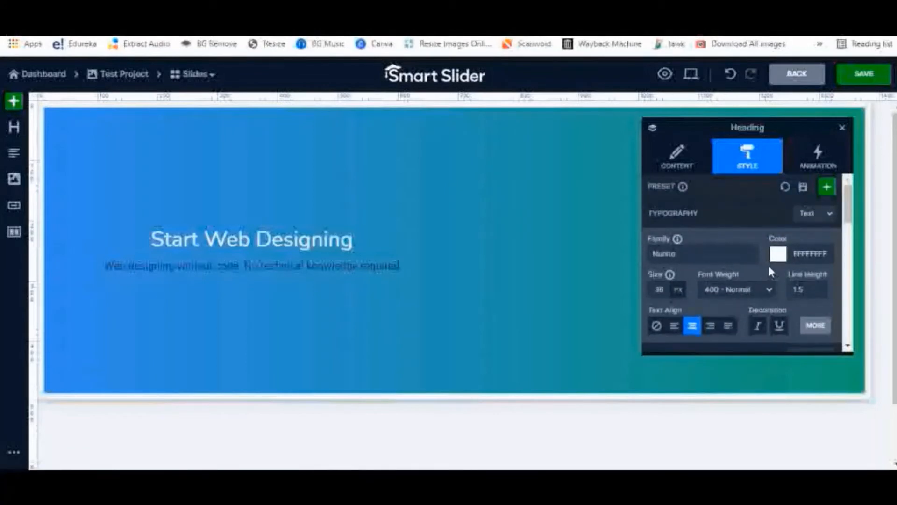
{"action": "scroll", "coordinate": [757, 245], "scroll_direction": "down", "scroll_amount": 4}
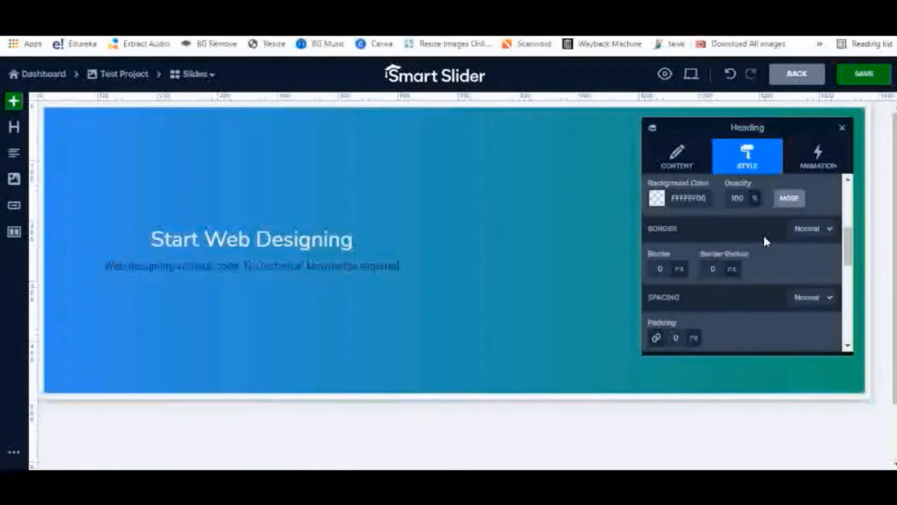
{"action": "scroll", "coordinate": [764, 239], "scroll_direction": "down", "scroll_amount": 2}
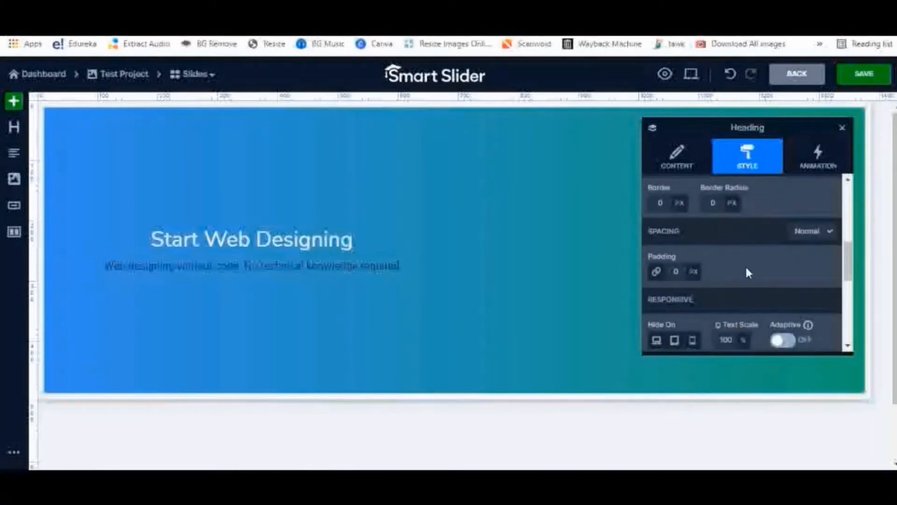
{"action": "left_click", "coordinate": [656, 272]}
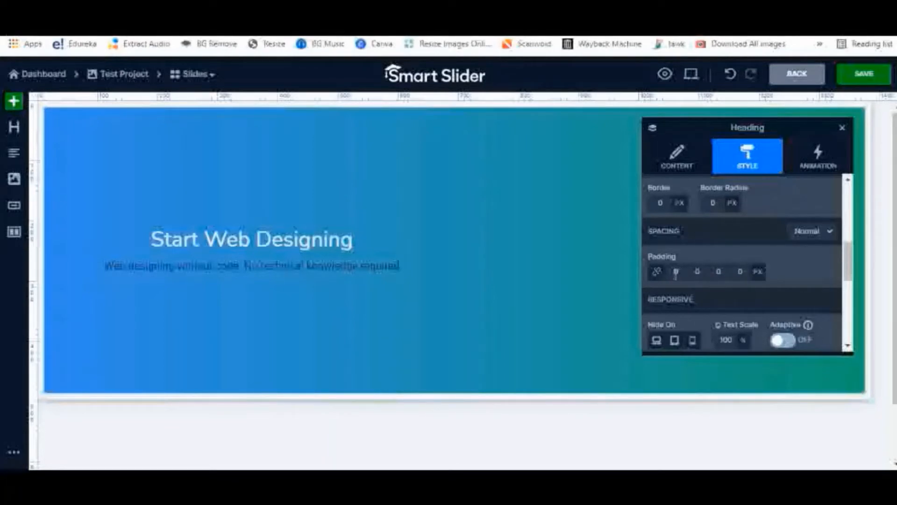
{"action": "left_click", "coordinate": [722, 272]}
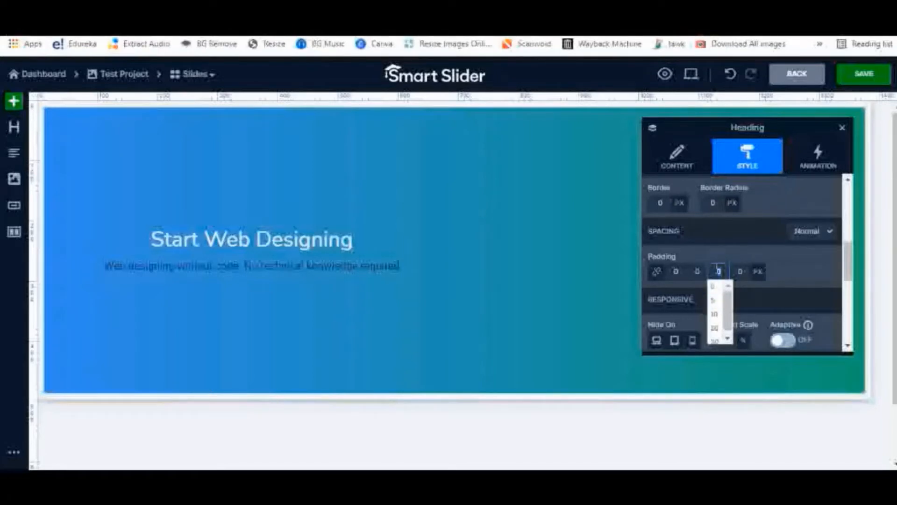
{"action": "type", "text": "2"}
{"action": "key", "text": "Return"}
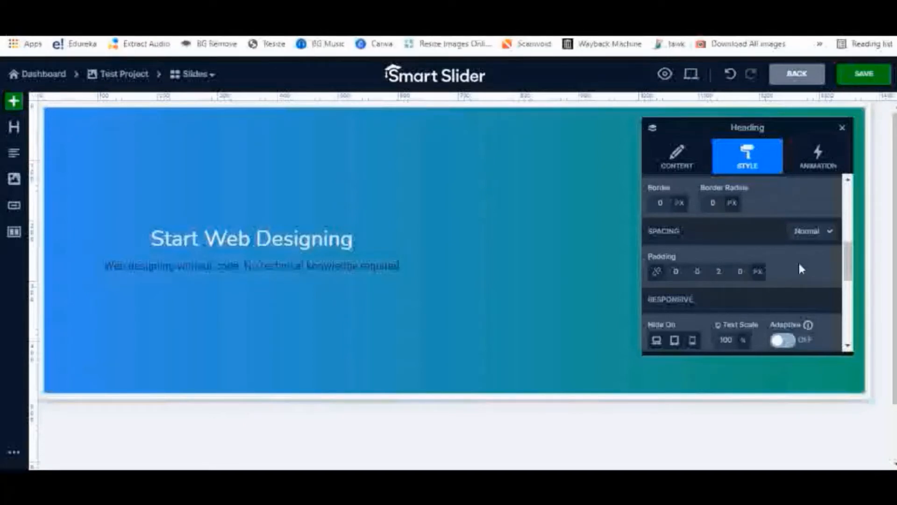
Place a button layer below the text layer and label it "Know more"
{"action": "left_click", "coordinate": [541, 174]}
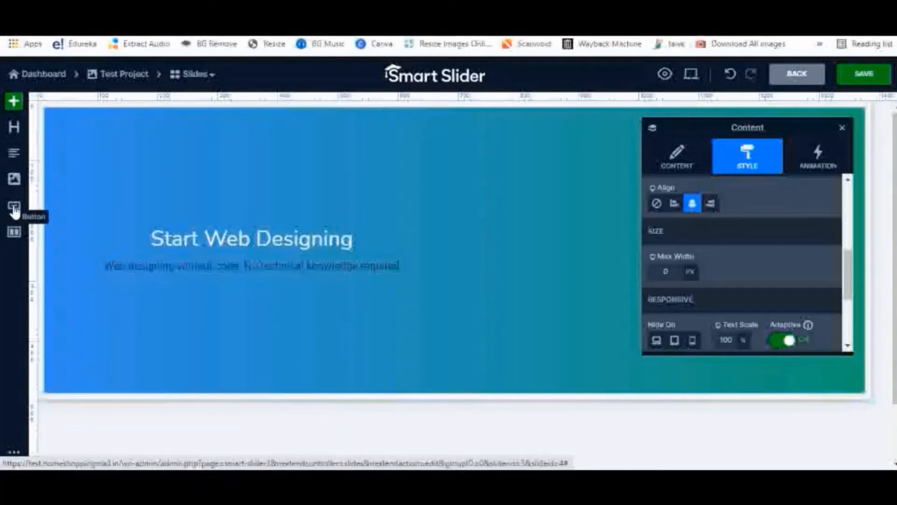
{"action": "left_click_drag", "start_coordinate": [14, 211], "coordinate": [246, 276]}
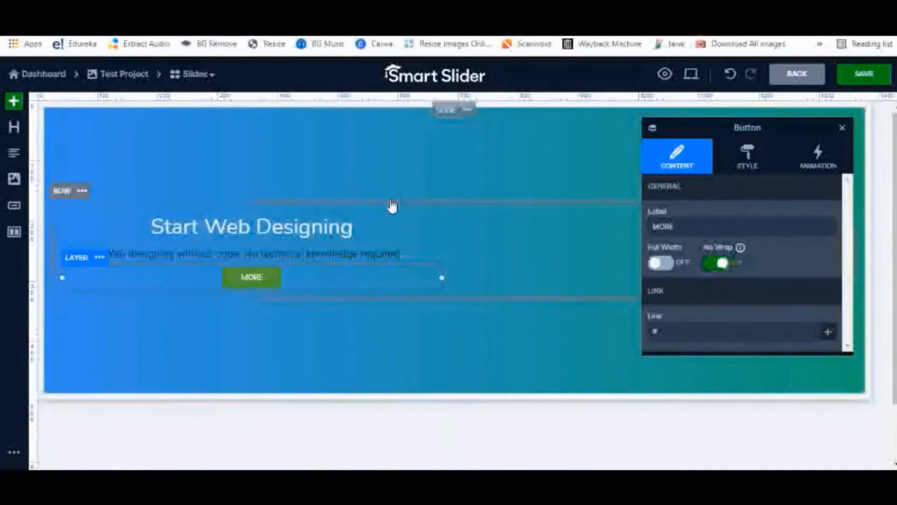
{"action": "left_click", "coordinate": [672, 228]}
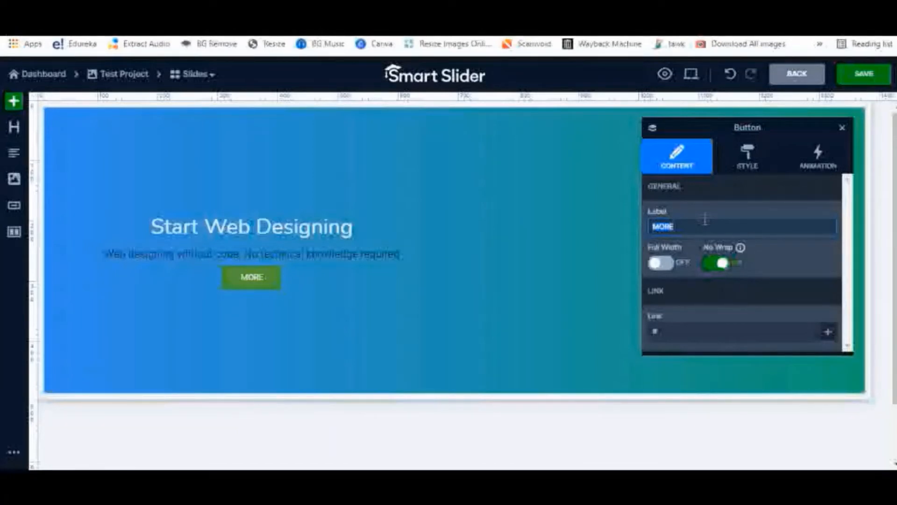
{"action": "type", "text": "E"}
{"action": "type", "text": "w more"}
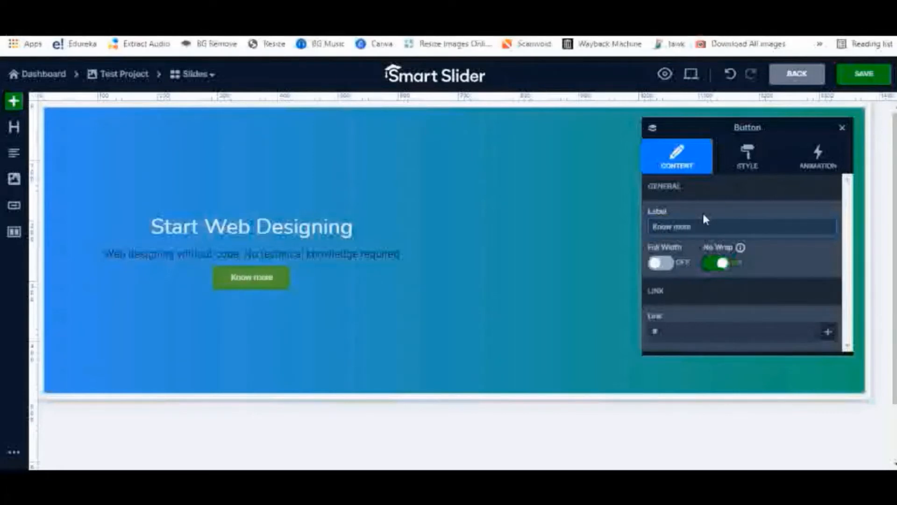
Color the button's text dark grey (333333FF) and its background white (FFFFFFFF)
{"action": "left_click", "coordinate": [746, 161]}
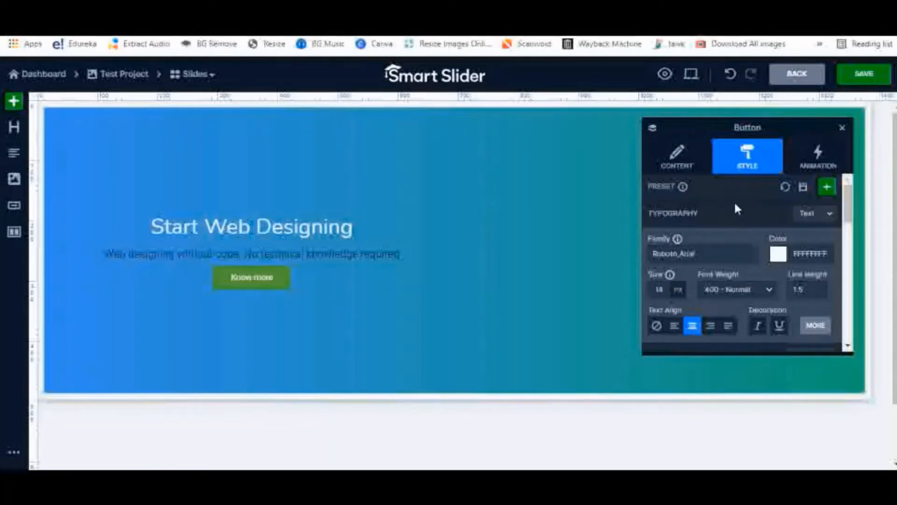
{"action": "left_click", "coordinate": [778, 256]}
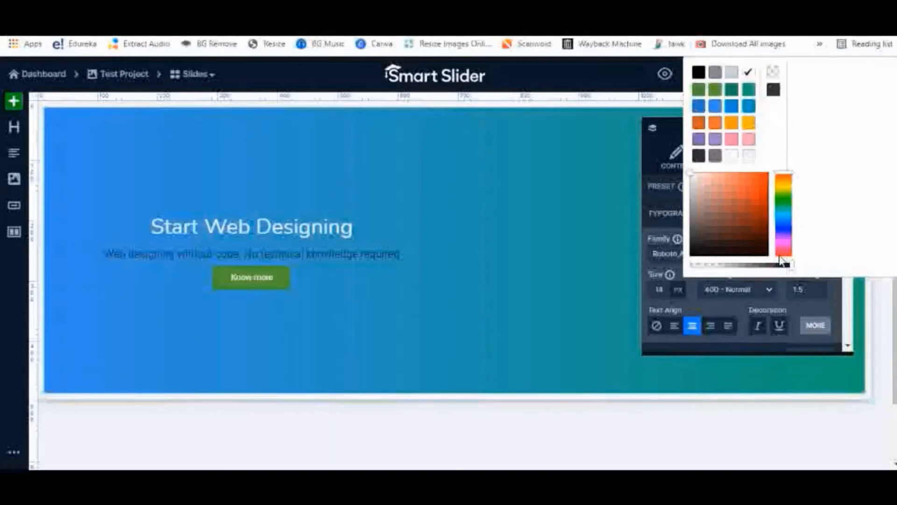
{"action": "left_click", "coordinate": [772, 96]}
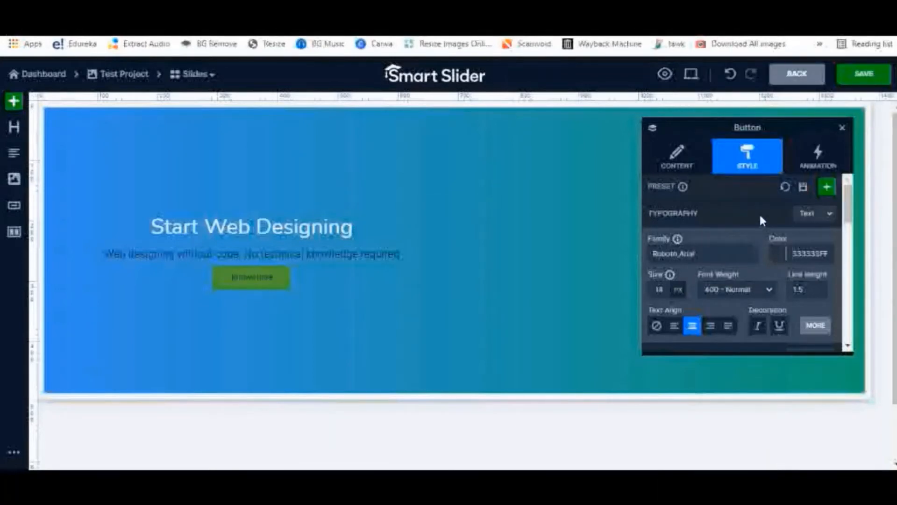
{"action": "scroll", "coordinate": [761, 214], "scroll_direction": "down", "scroll_amount": 1}
{"action": "scroll", "coordinate": [742, 290], "scroll_direction": "down", "scroll_amount": 1}
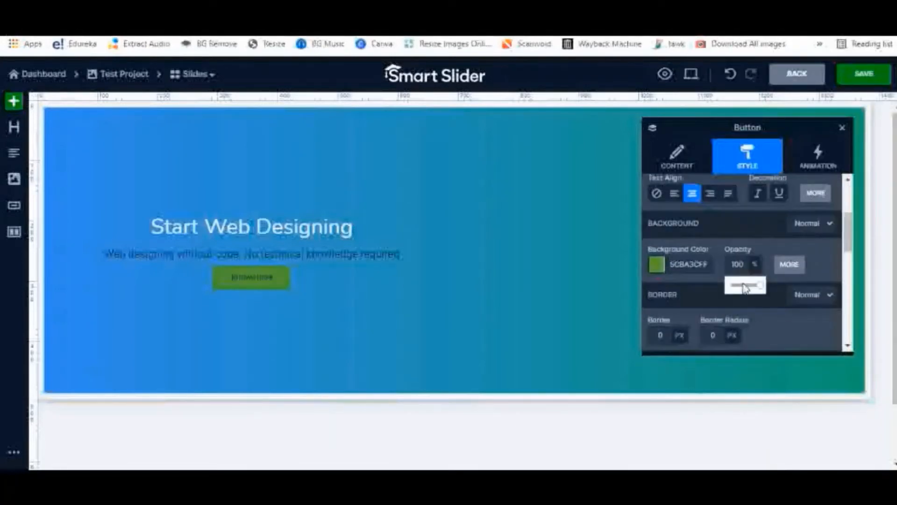
{"action": "left_click", "coordinate": [658, 265]}
{"action": "left_click", "coordinate": [714, 294]}
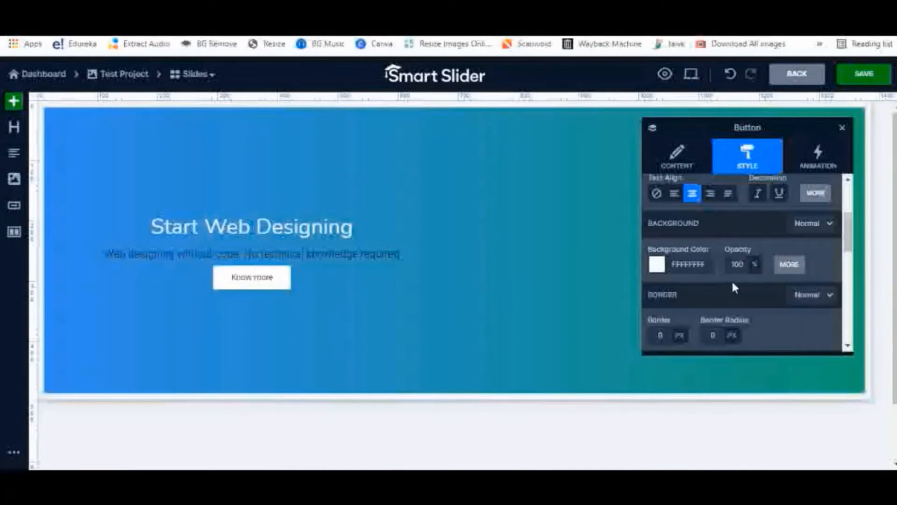
Round the button's corners with a border radius of 5 px
{"action": "scroll", "coordinate": [731, 278], "scroll_direction": "down", "scroll_amount": 3}
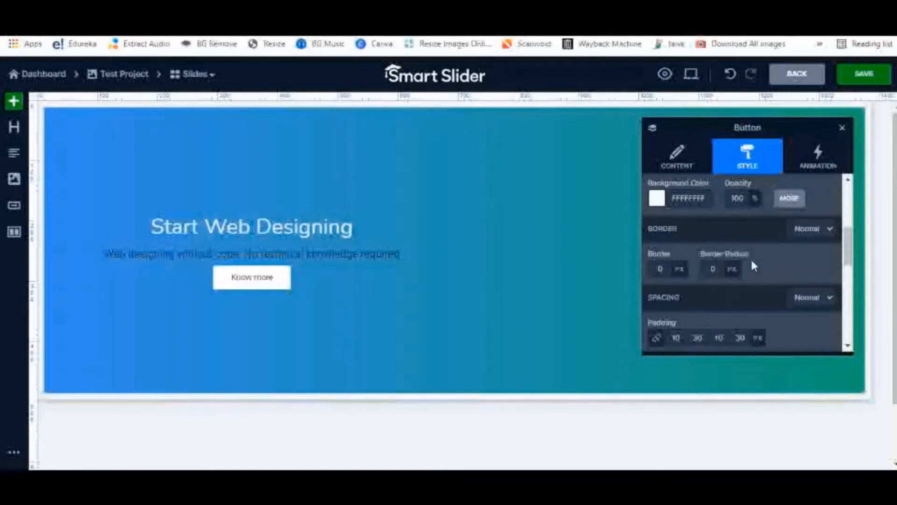
{"action": "left_click", "coordinate": [718, 269]}
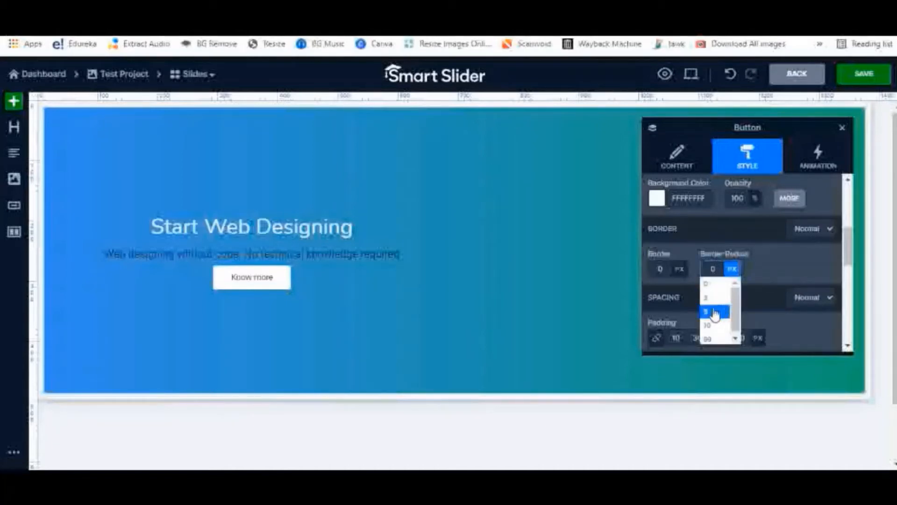
{"action": "left_click", "coordinate": [713, 311]}
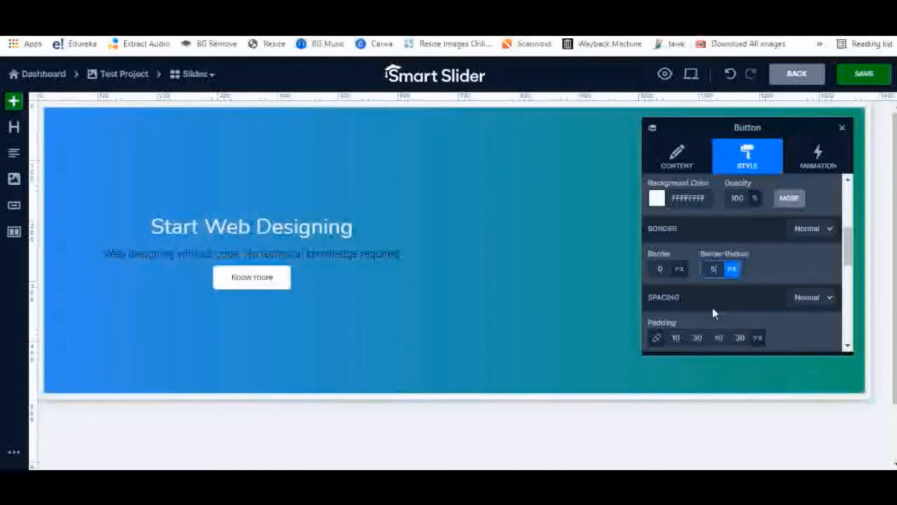
Set the "Know more" button's border radius to 20 px
{"action": "left_click", "coordinate": [720, 270]}
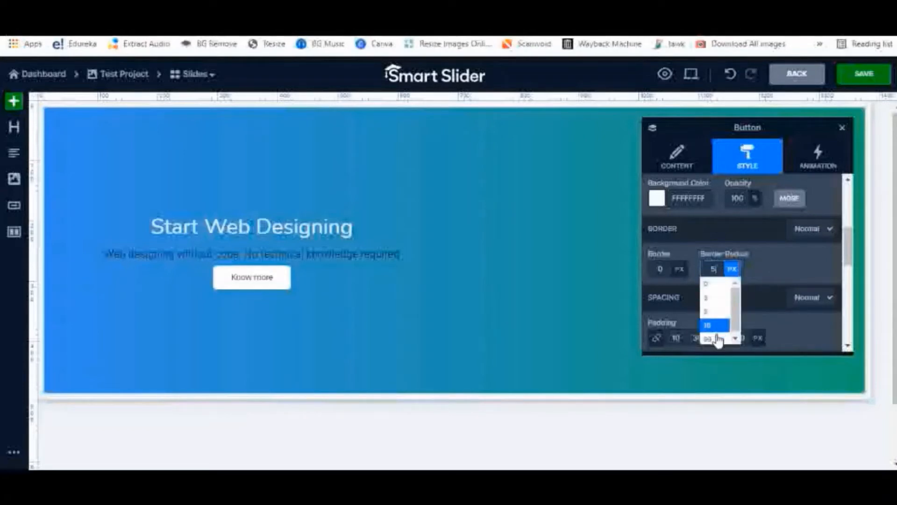
{"action": "left_click", "coordinate": [717, 327]}
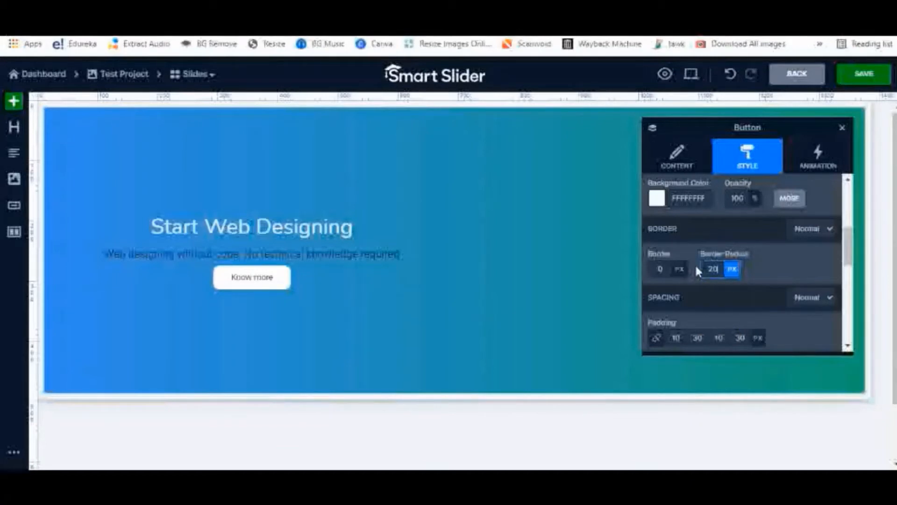
{"action": "key", "text": "Return"}
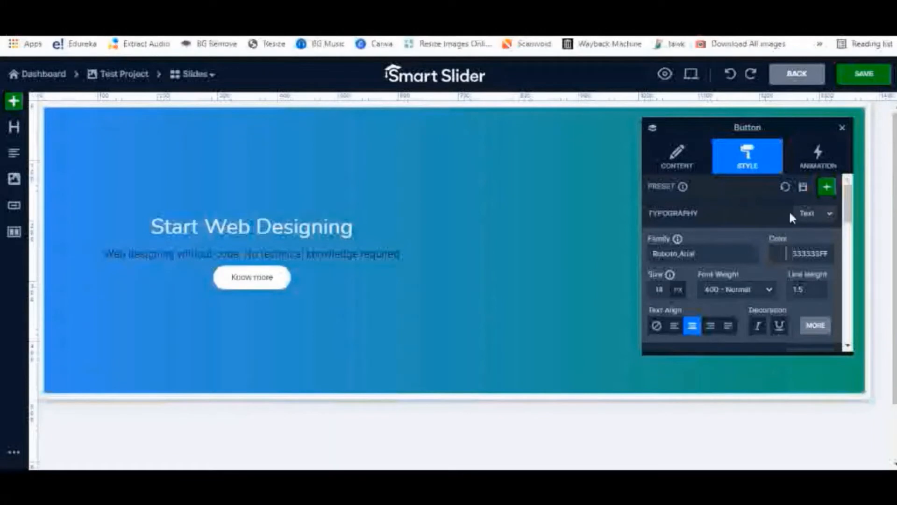
Unlink the button's margin values and set its top margin to 15 px
{"action": "scroll", "coordinate": [791, 256], "scroll_direction": "down", "scroll_amount": 2}
{"action": "scroll", "coordinate": [791, 262], "scroll_direction": "down", "scroll_amount": 2}
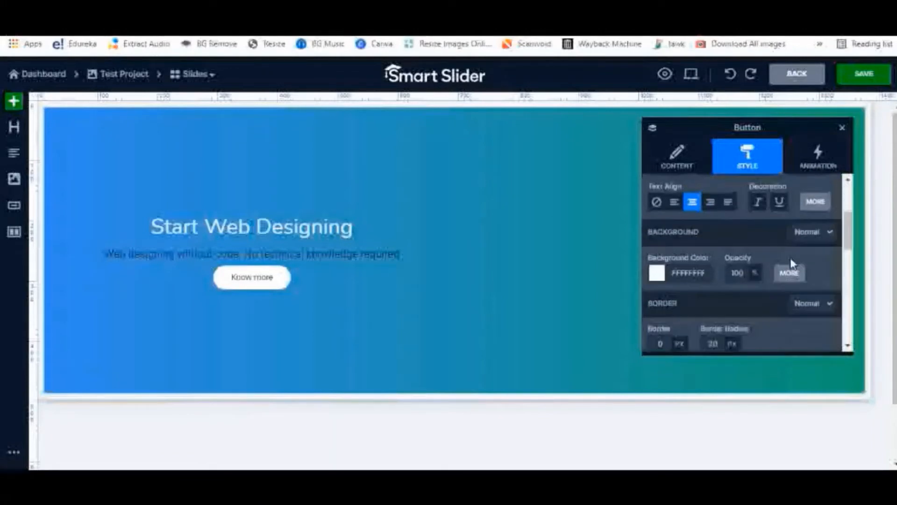
{"action": "mouse_move", "coordinate": [750, 269]}
{"action": "scroll", "coordinate": [797, 258], "scroll_direction": "down", "scroll_amount": 4}
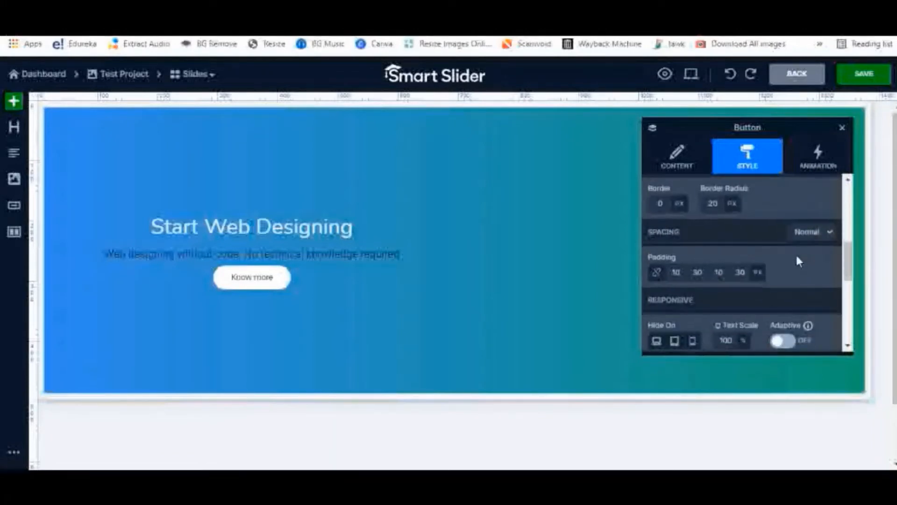
{"action": "scroll", "coordinate": [811, 236], "scroll_direction": "down", "scroll_amount": 4}
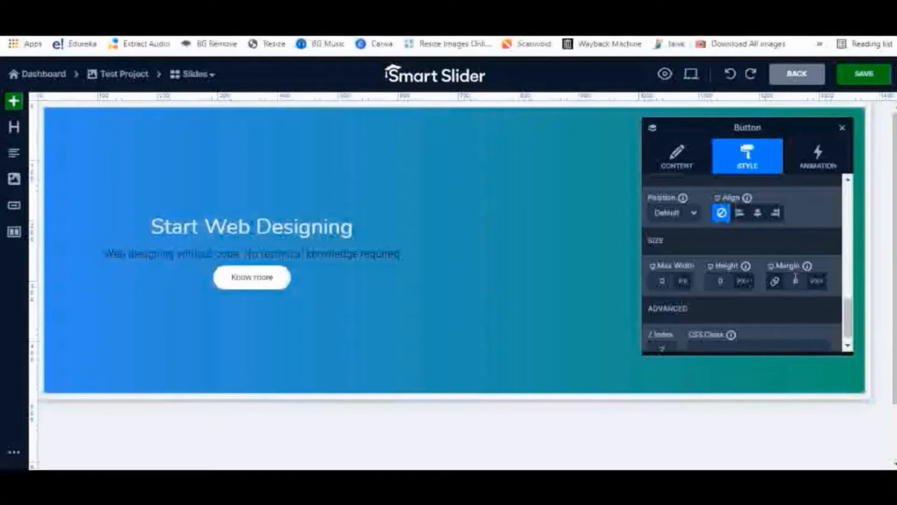
{"action": "left_click", "coordinate": [774, 281]}
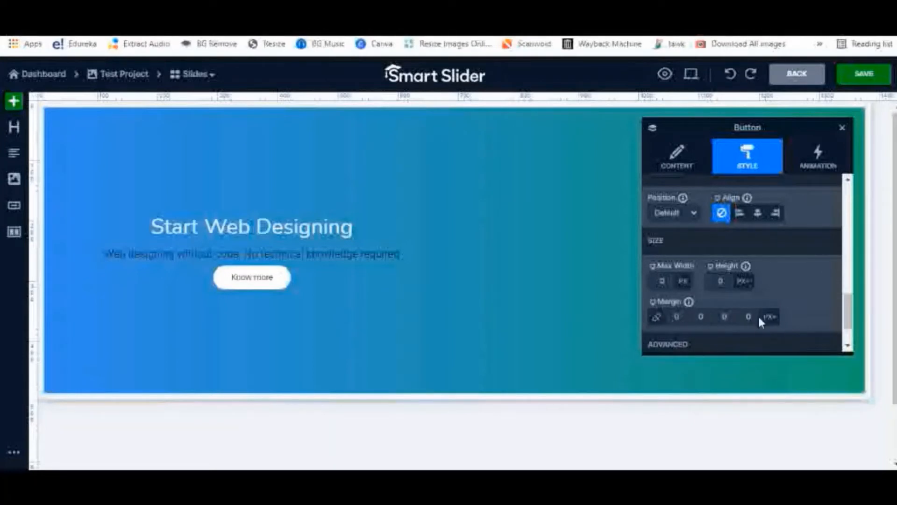
{"action": "mouse_move", "coordinate": [759, 317]}
{"action": "left_click", "coordinate": [678, 316]}
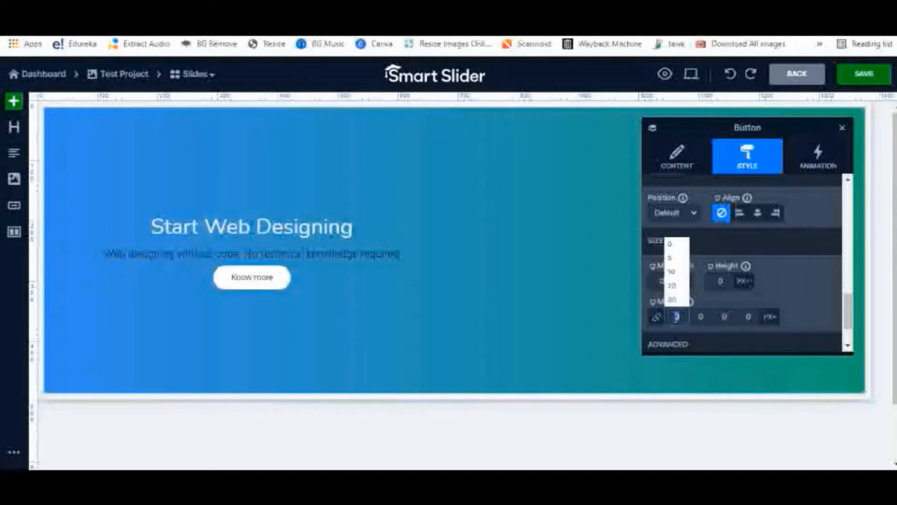
{"action": "left_click", "coordinate": [673, 272]}
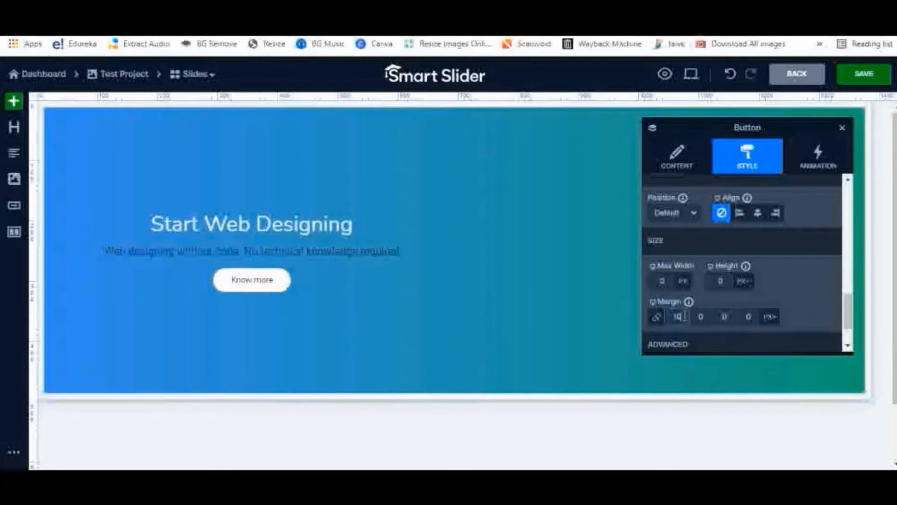
{"action": "left_click", "coordinate": [679, 317]}
{"action": "type", "text": "5"}
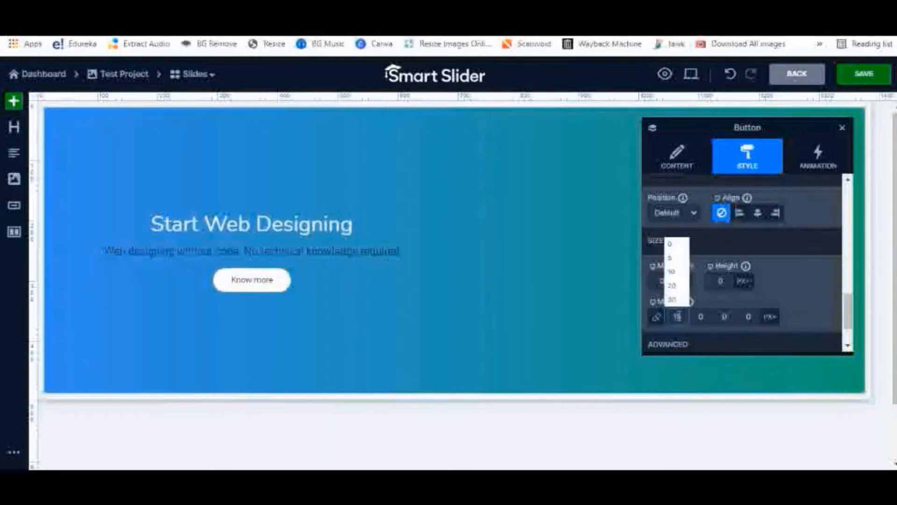
{"action": "key", "text": "Return"}
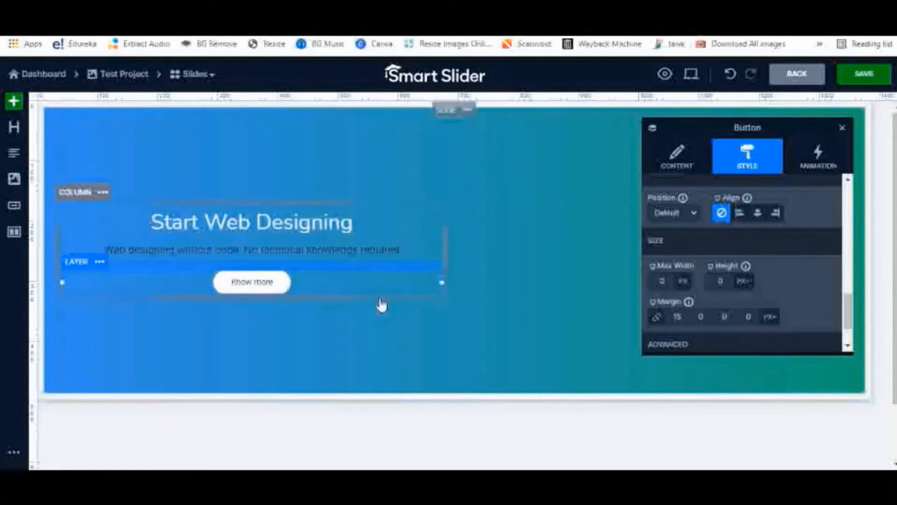
Unlink the margin values of the "Start Web Designing" heading and set its bottom margin to 15 px
{"action": "left_click", "coordinate": [258, 231]}
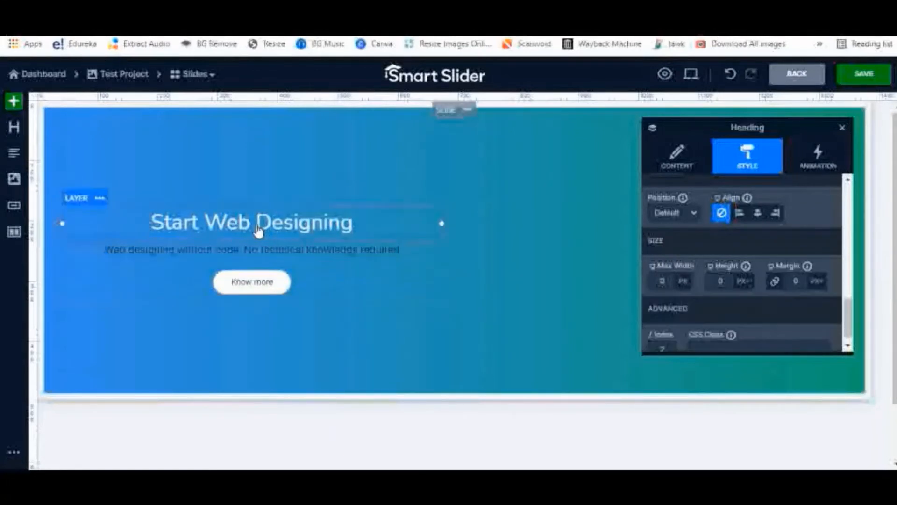
{"action": "left_click", "coordinate": [773, 279]}
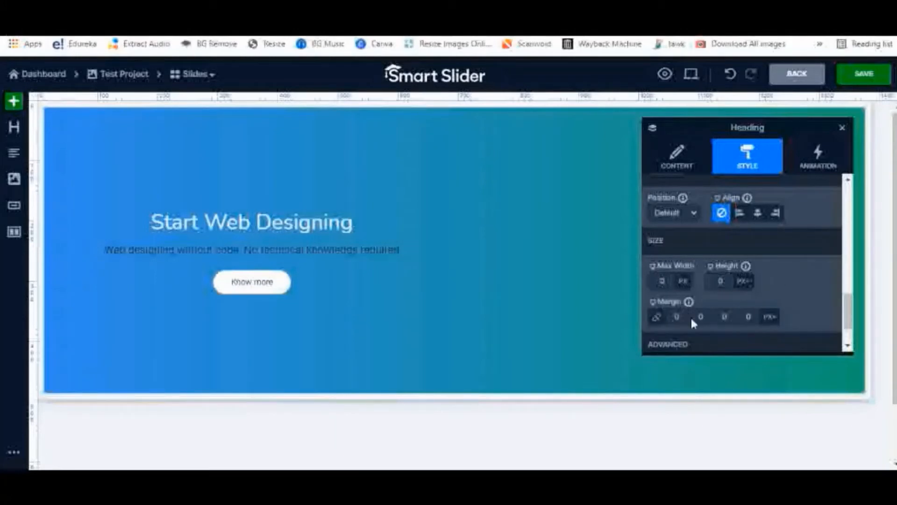
{"action": "left_click", "coordinate": [724, 317]}
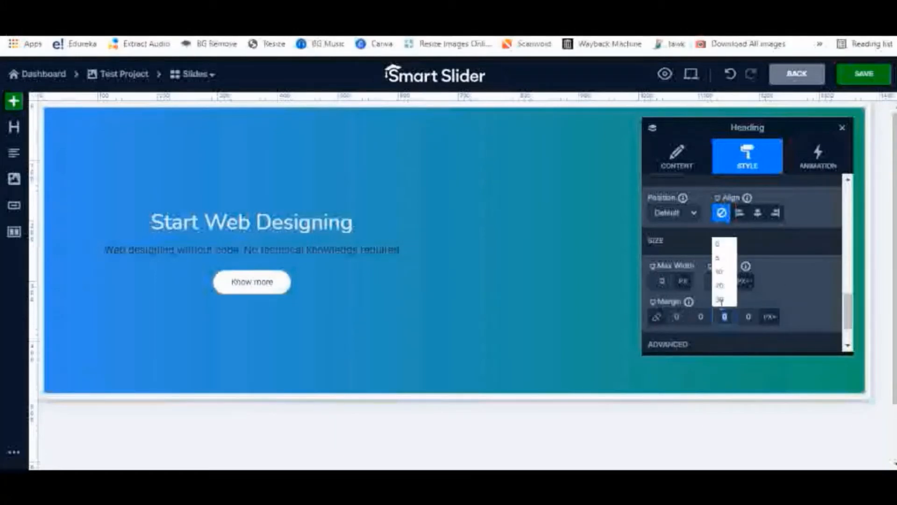
{"action": "type", "text": "15"}
{"action": "key", "text": "Return"}
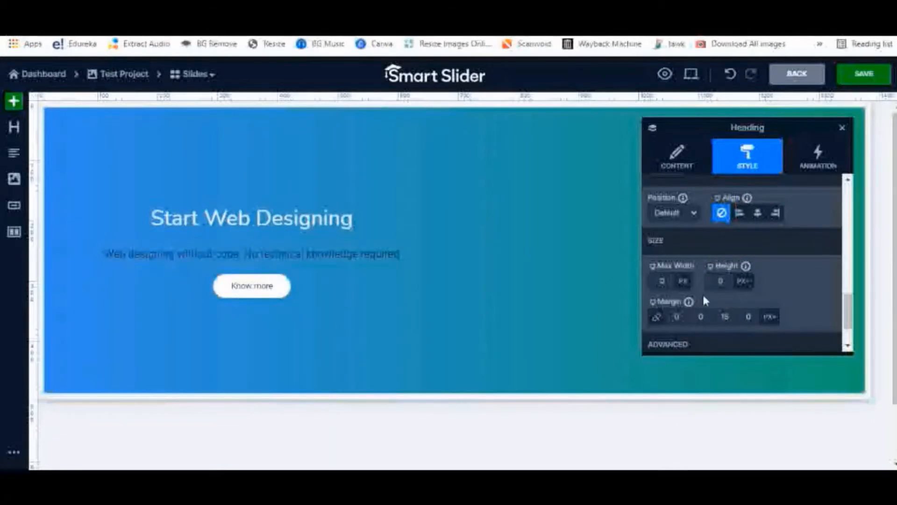
{"action": "left_click", "coordinate": [316, 343]}
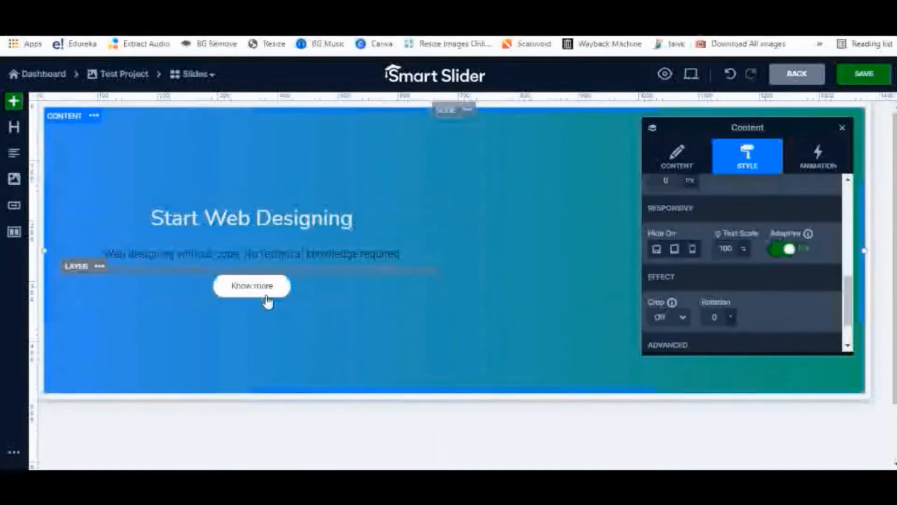
{"action": "left_click", "coordinate": [266, 299]}
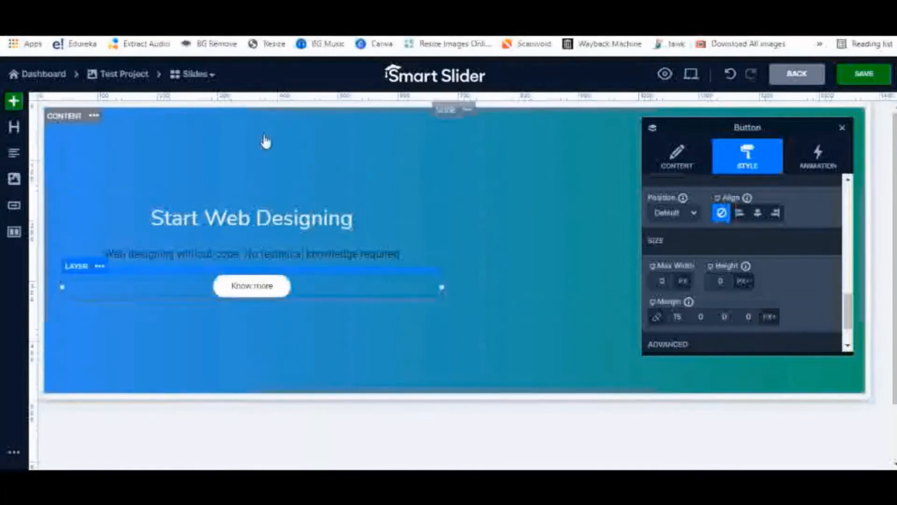
{"action": "left_click", "coordinate": [238, 151]}
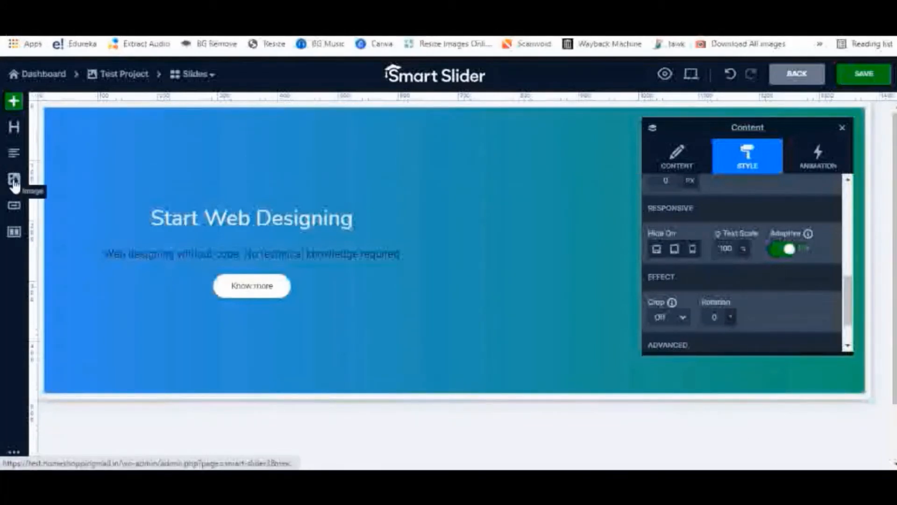
Add an image layer in the slide's empty right column and fill it with the media library picture of the woman holding a phone
{"action": "left_click_drag", "start_coordinate": [15, 185], "coordinate": [562, 258]}
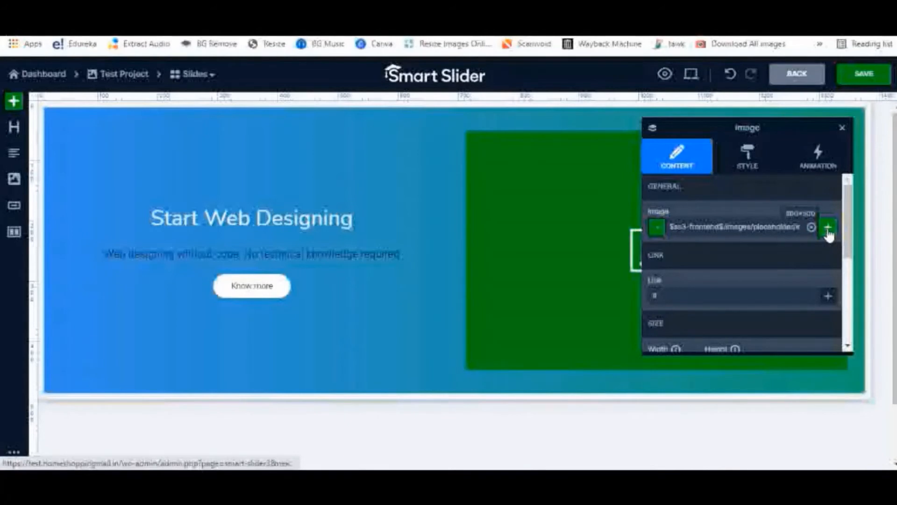
{"action": "left_click", "coordinate": [828, 228]}
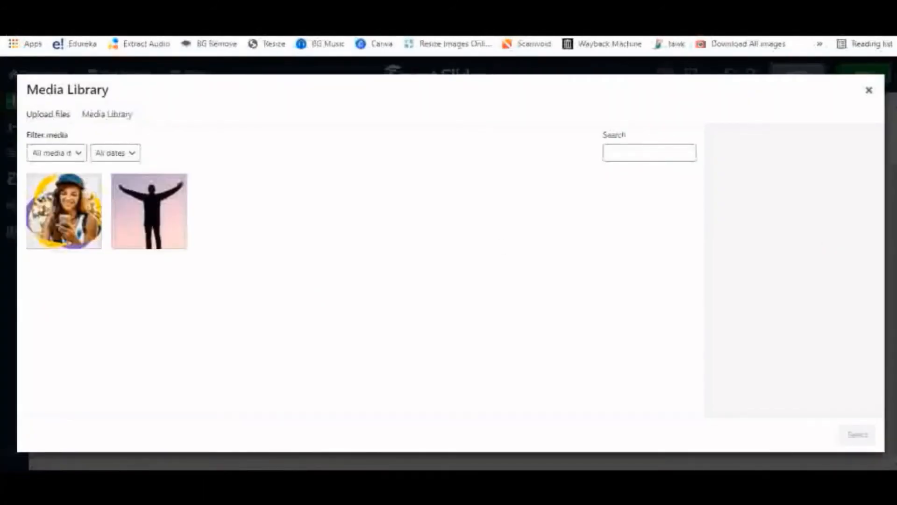
{"action": "left_click", "coordinate": [57, 221]}
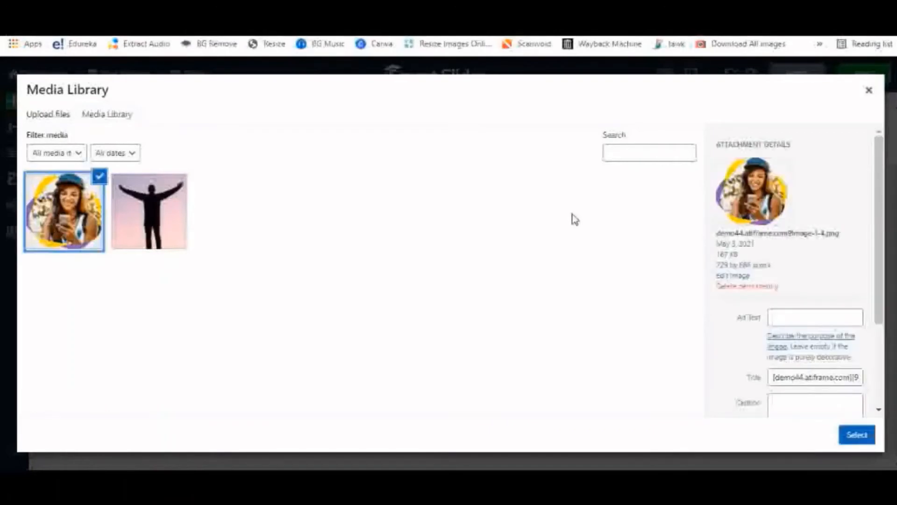
{"action": "left_click", "coordinate": [853, 435]}
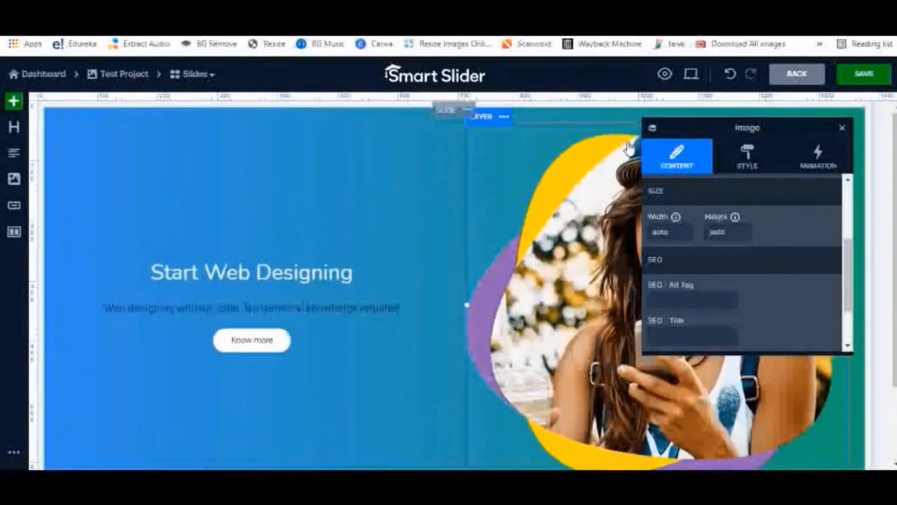
{"action": "left_click_drag", "start_coordinate": [750, 128], "coordinate": [618, 137]}
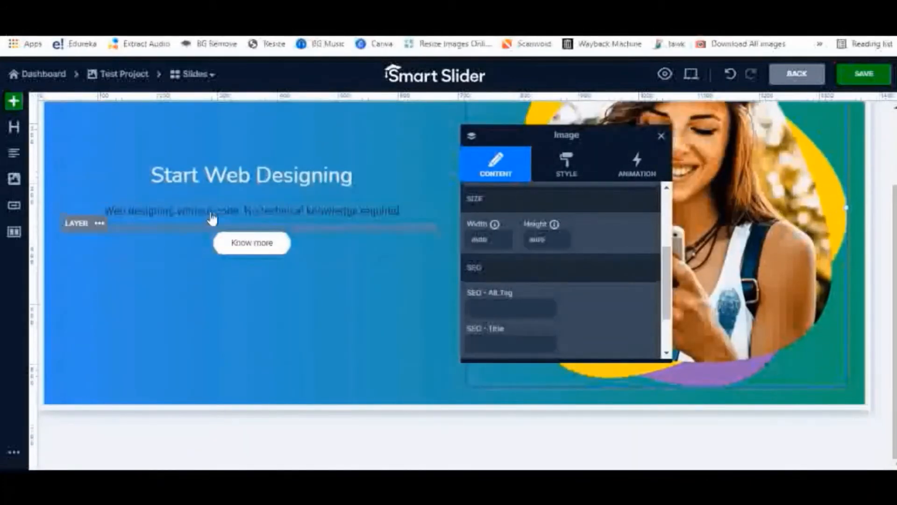
Open the style settings of the "Start Web Designing" heading at its padding values
{"action": "scroll", "coordinate": [342, 242], "scroll_direction": "up", "scroll_amount": 2}
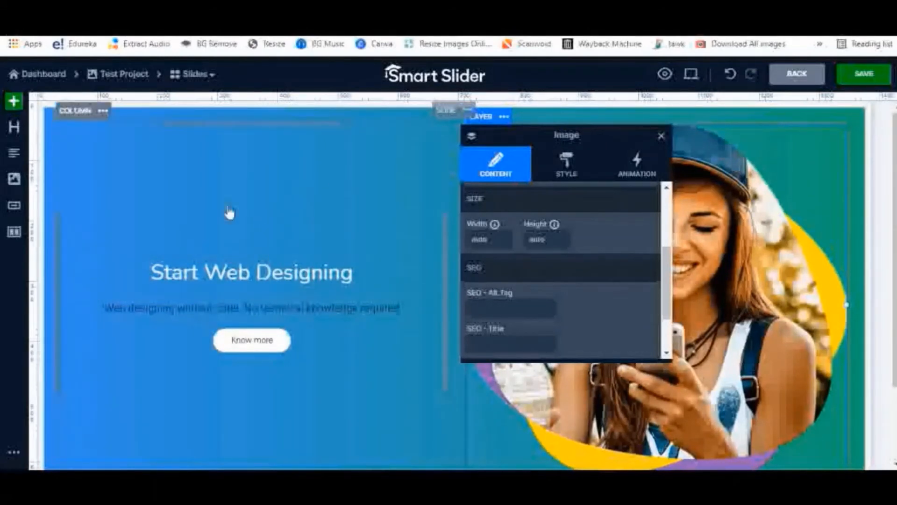
{"action": "scroll", "coordinate": [226, 212], "scroll_direction": "down", "scroll_amount": 1}
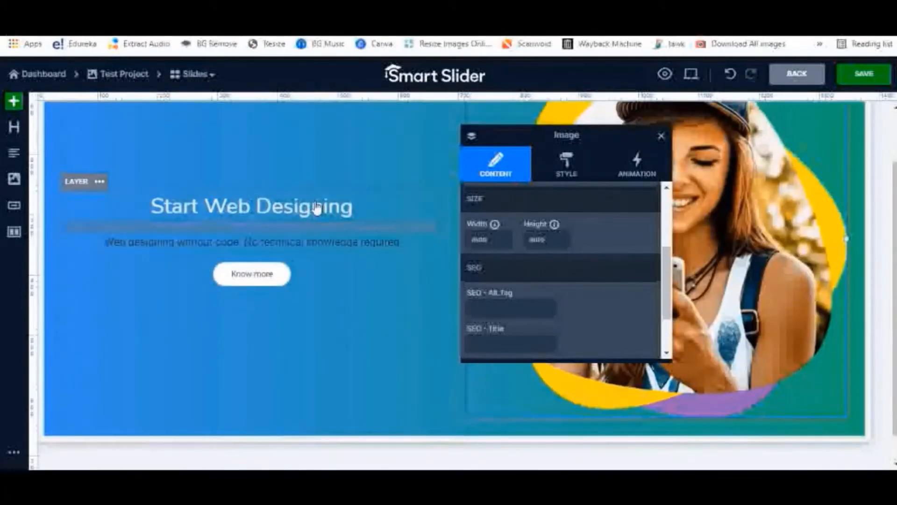
{"action": "scroll", "coordinate": [315, 208], "scroll_direction": "up", "scroll_amount": 1}
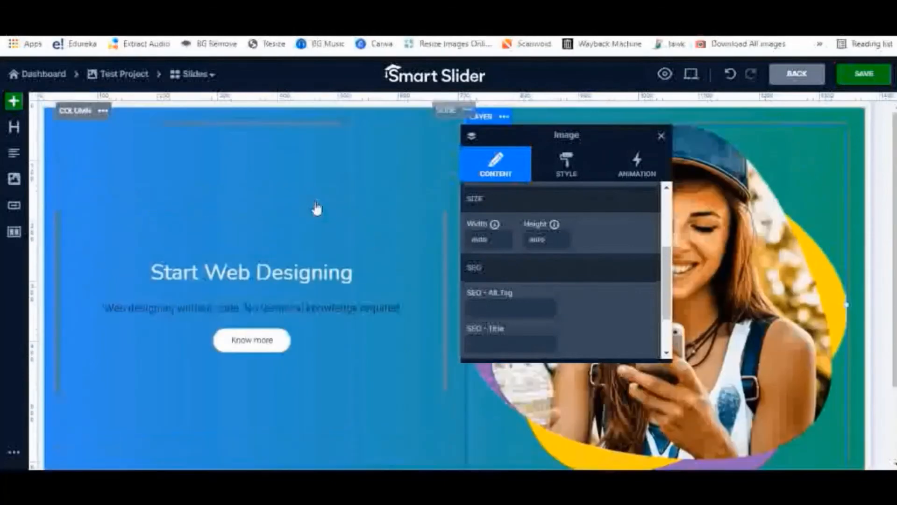
{"action": "left_click", "coordinate": [232, 281]}
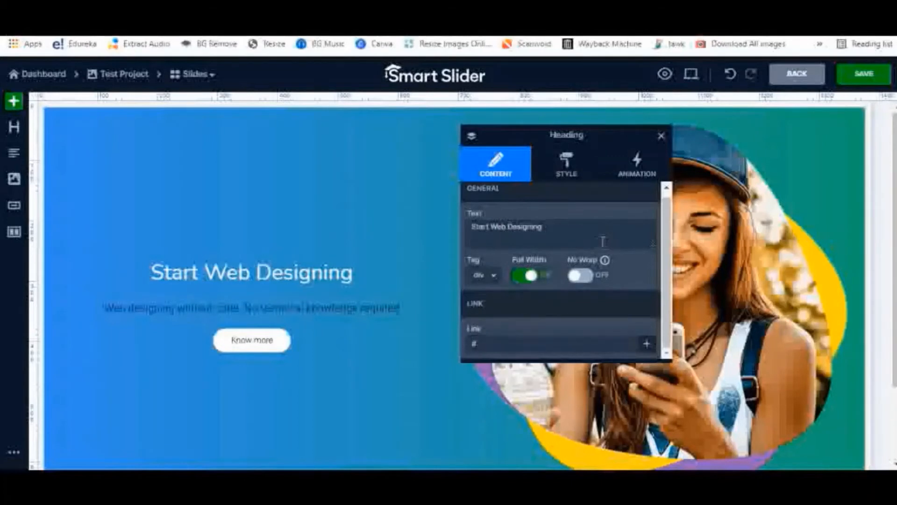
{"action": "left_click", "coordinate": [569, 166]}
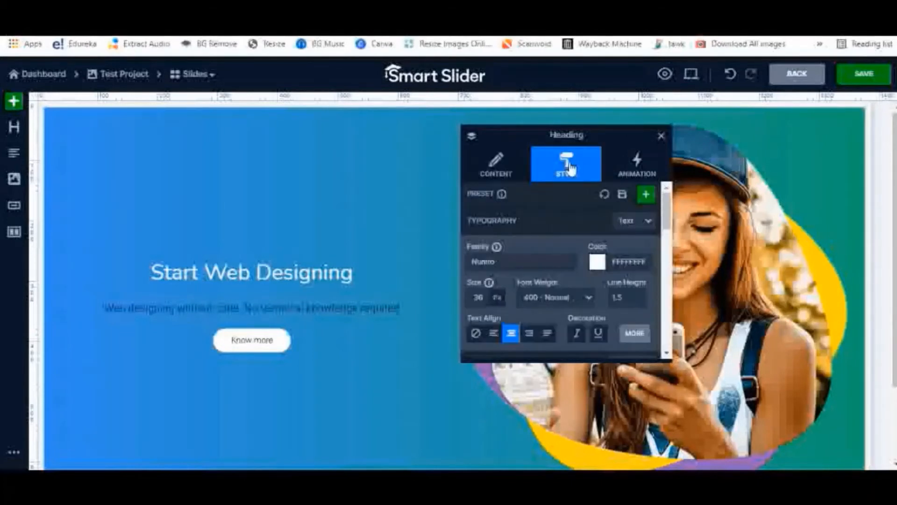
{"action": "scroll", "coordinate": [560, 252], "scroll_direction": "down", "scroll_amount": 2}
{"action": "scroll", "coordinate": [561, 285], "scroll_direction": "down", "scroll_amount": 5}
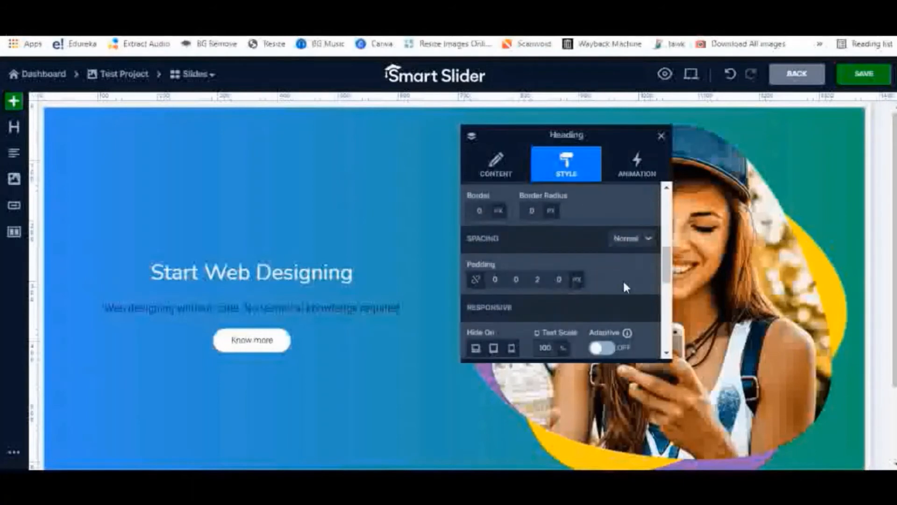
{"action": "scroll", "coordinate": [623, 279], "scroll_direction": "down", "scroll_amount": 2}
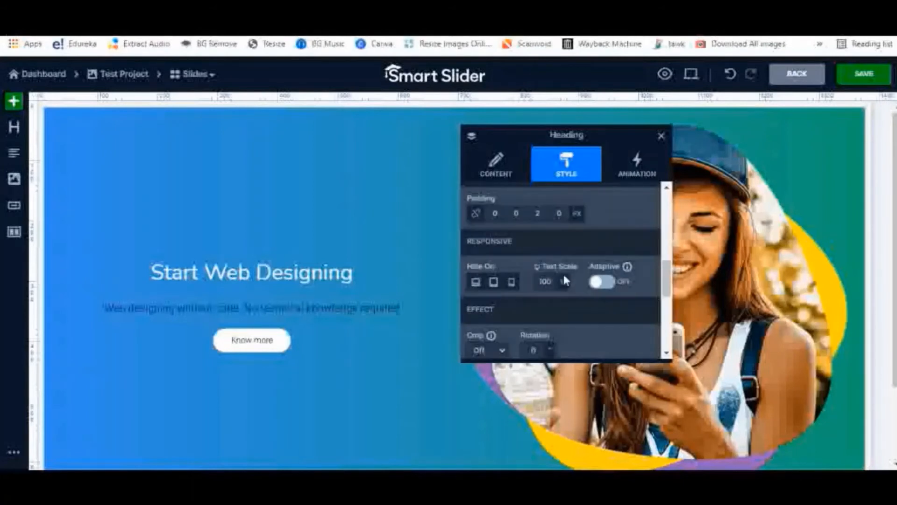
Try a top padding of 10 px on the heading and undo it
{"action": "left_click", "coordinate": [496, 214]}
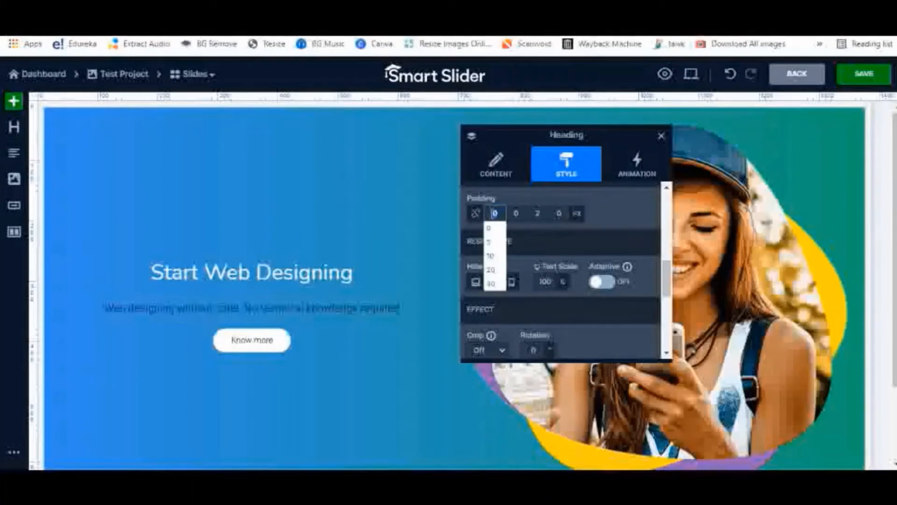
{"action": "type", "text": "10"}
{"action": "key", "text": "Return"}
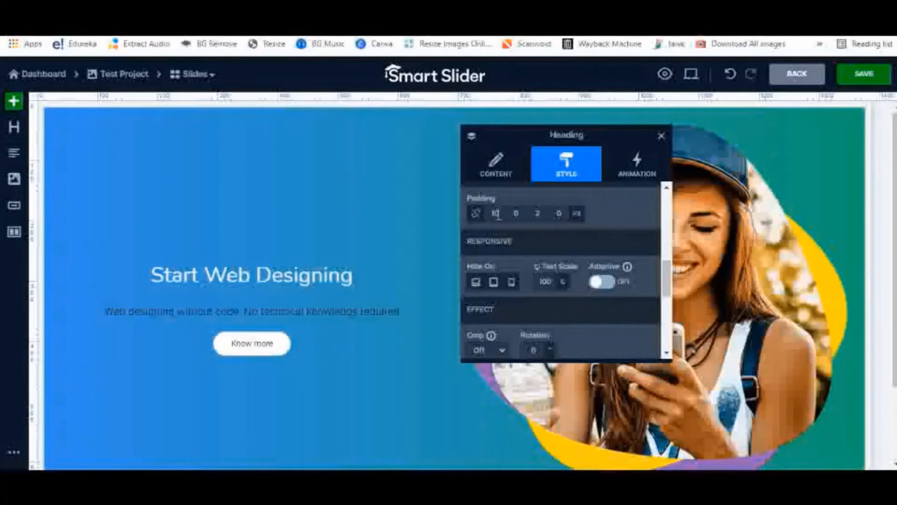
{"action": "key", "text": "ctrl+z"}
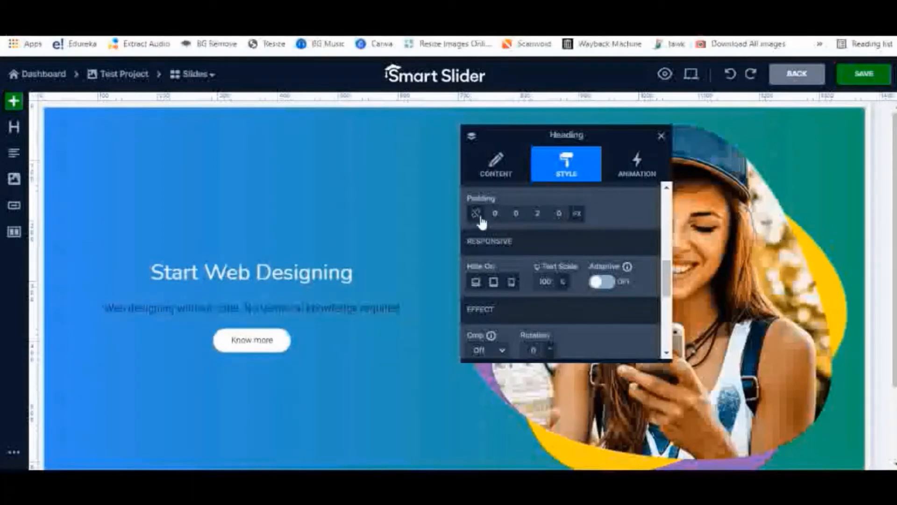
Link the heading's padding values and set the padding to 10 px on all sides
{"action": "left_click", "coordinate": [475, 213]}
{"action": "left_click", "coordinate": [494, 214]}
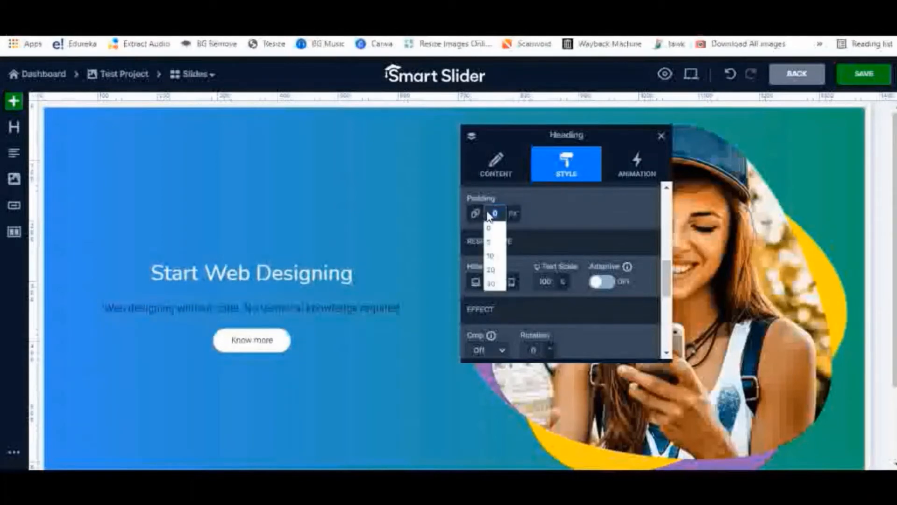
{"action": "type", "text": "10"}
{"action": "key", "text": "Return"}
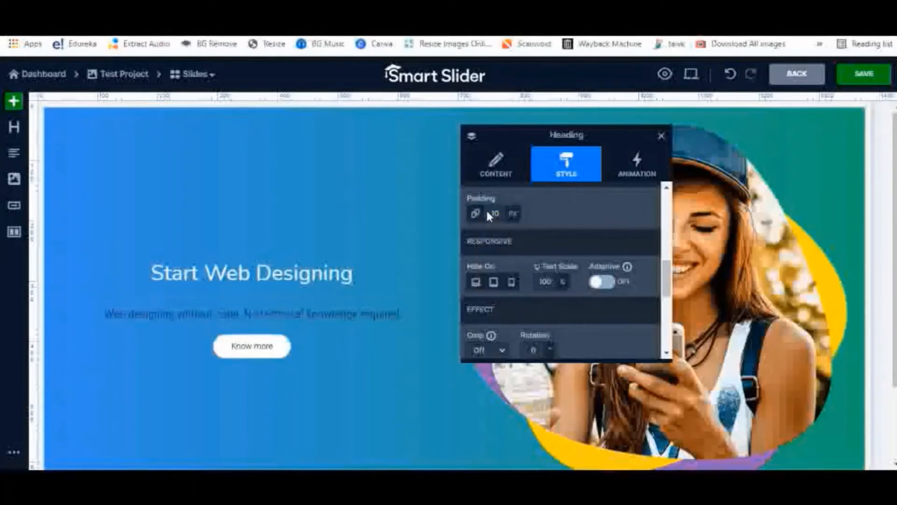
Set the margin of the text layer below the heading to 10 px on all sides
{"action": "left_click", "coordinate": [301, 318]}
{"action": "scroll", "coordinate": [591, 226], "scroll_direction": "down", "scroll_amount": 5}
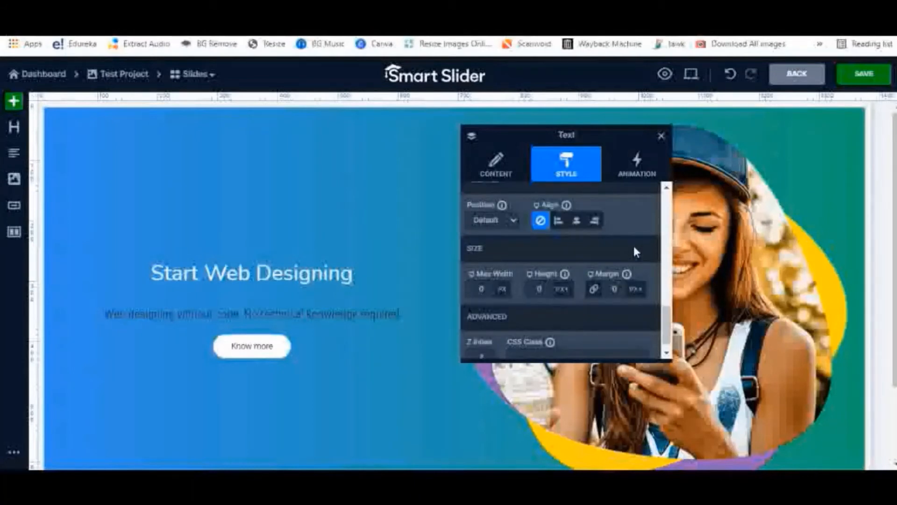
{"action": "left_click", "coordinate": [614, 289]}
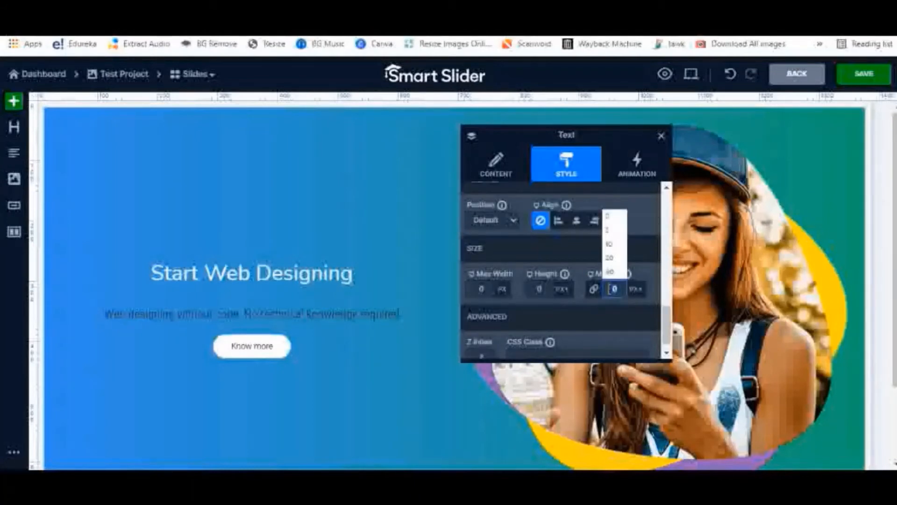
{"action": "type", "text": "10"}
{"action": "key", "text": "Return"}
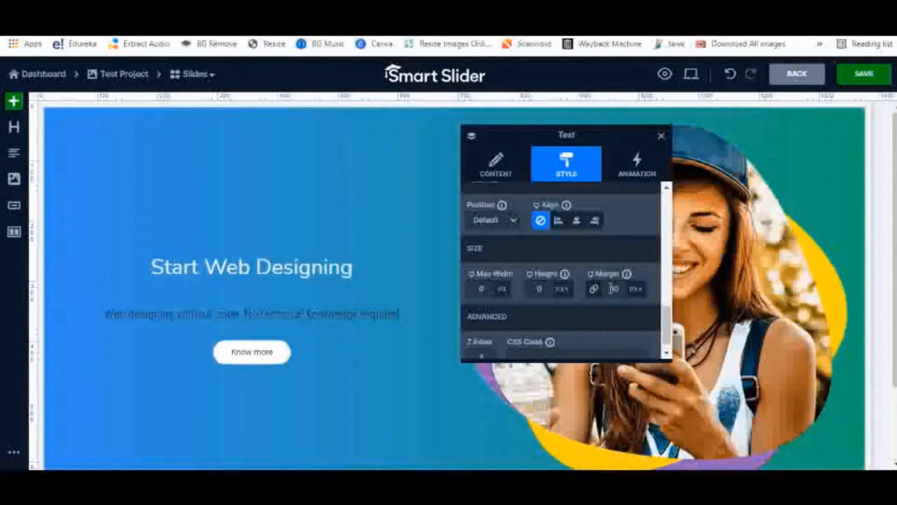
Set the top margin of the "Know more" button to 20 px
{"action": "left_click", "coordinate": [263, 362]}
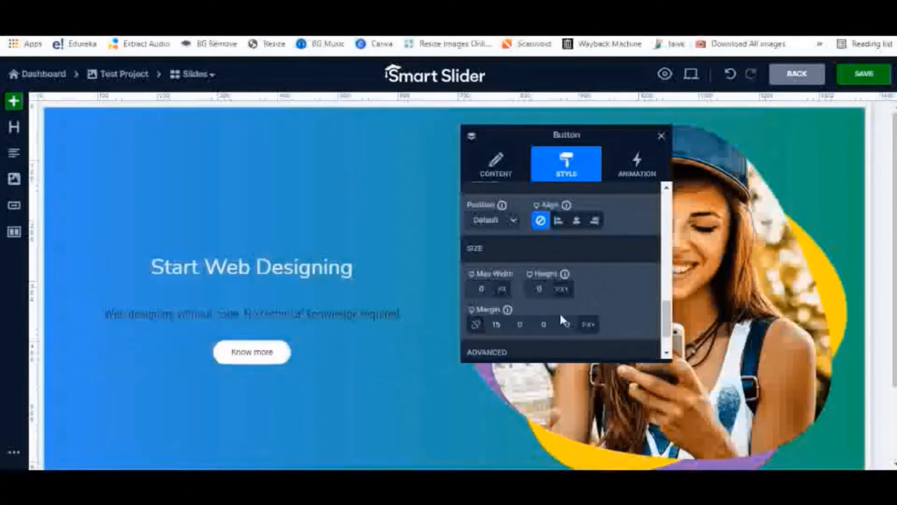
{"action": "left_click", "coordinate": [499, 325]}
{"action": "left_click", "coordinate": [492, 290]}
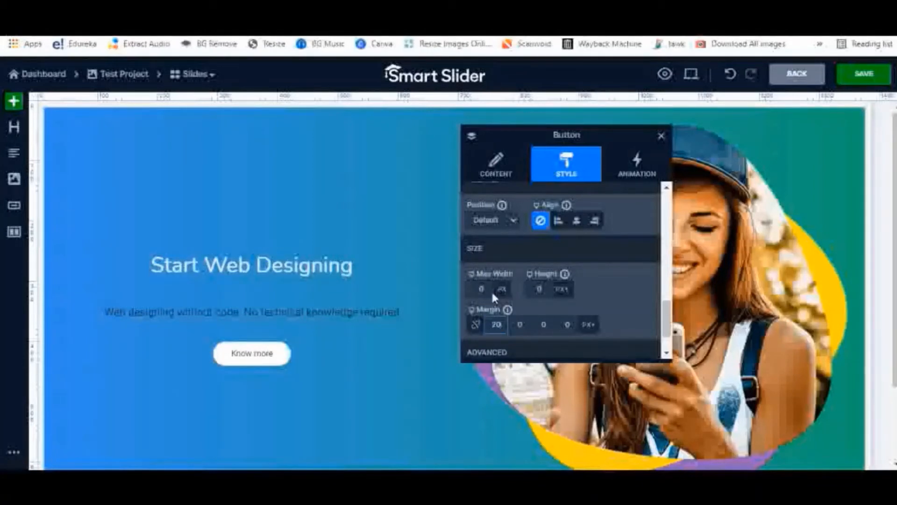
{"action": "left_click", "coordinate": [493, 293]}
{"action": "left_click", "coordinate": [823, 170]}
Move the layer settings window aside to uncover the picture and save the slide
{"action": "left_click", "coordinate": [299, 273]}
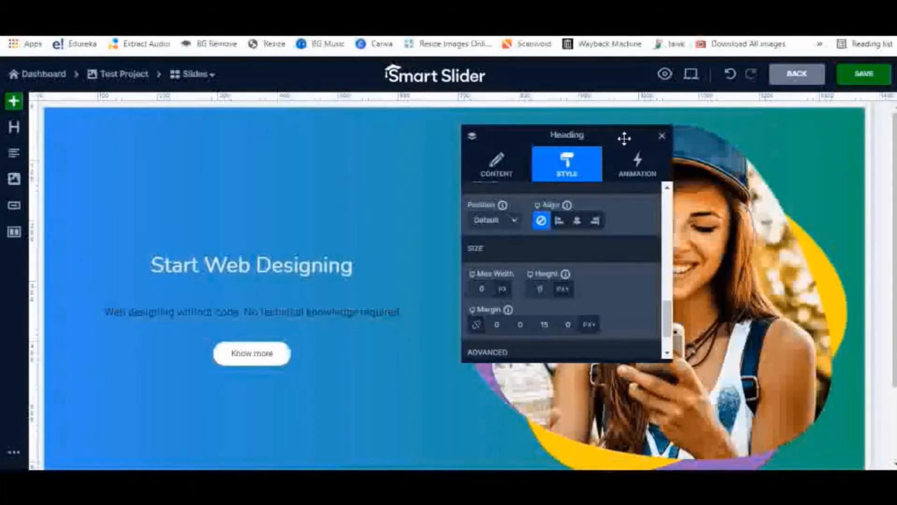
{"action": "left_click_drag", "start_coordinate": [614, 135], "coordinate": [865, 234]}
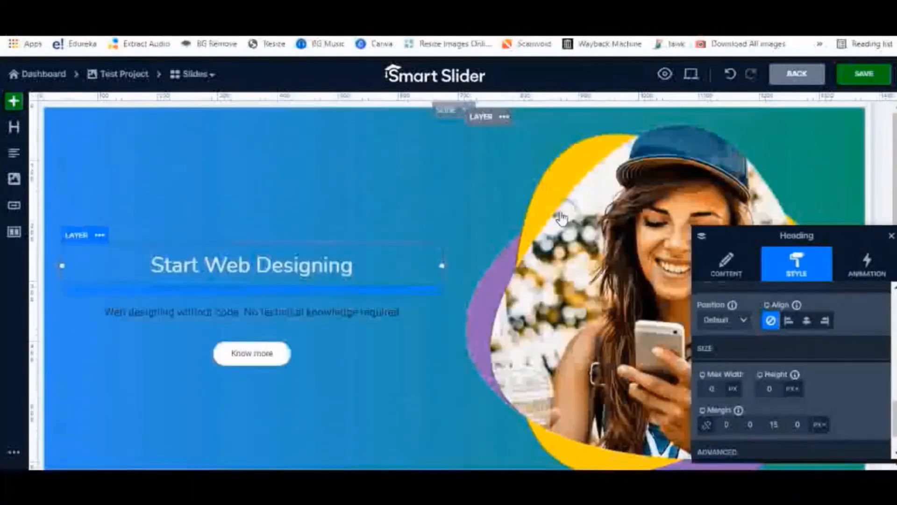
{"action": "left_click", "coordinate": [864, 75]}
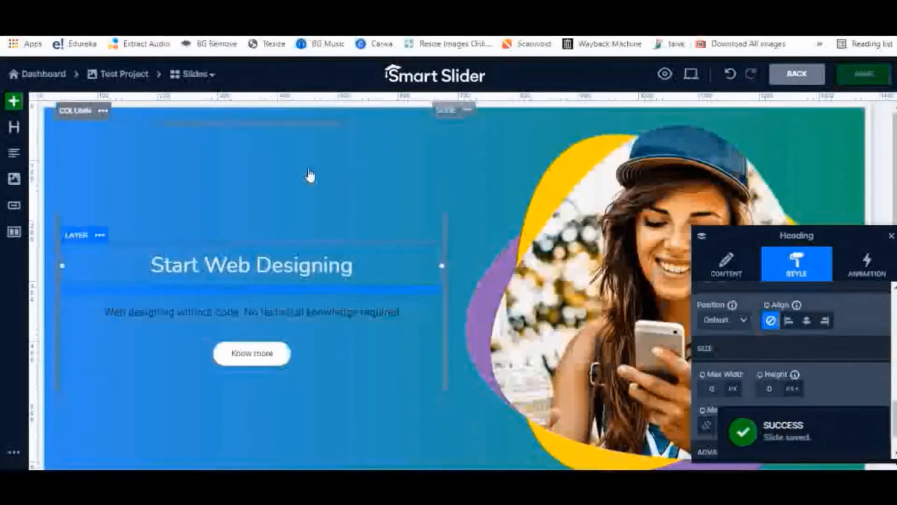
{"action": "left_click", "coordinate": [310, 175]}
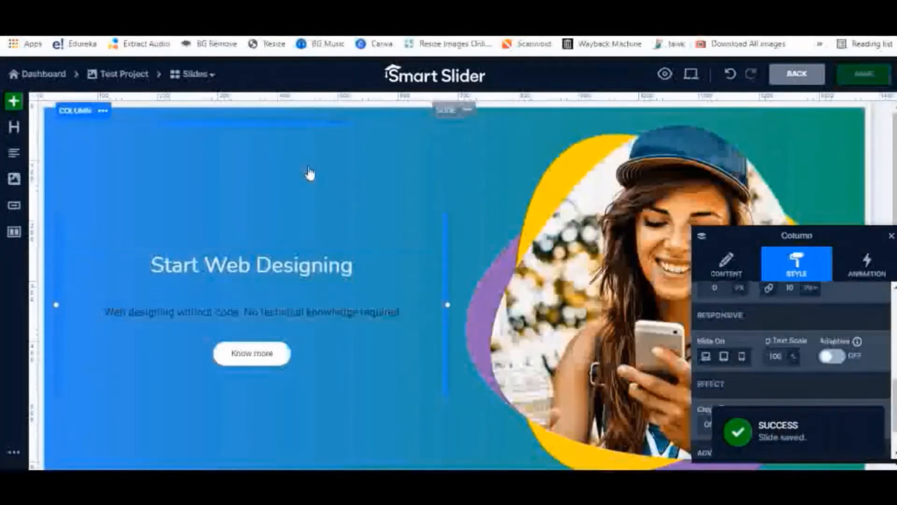
Check the slide's layout in the tablet and mobile views
{"action": "mouse_move", "coordinate": [691, 75]}
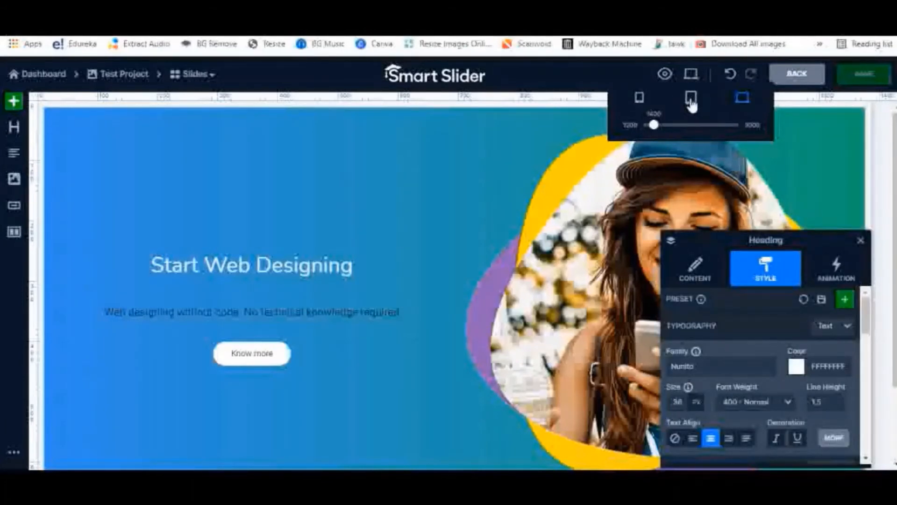
{"action": "left_click", "coordinate": [691, 99]}
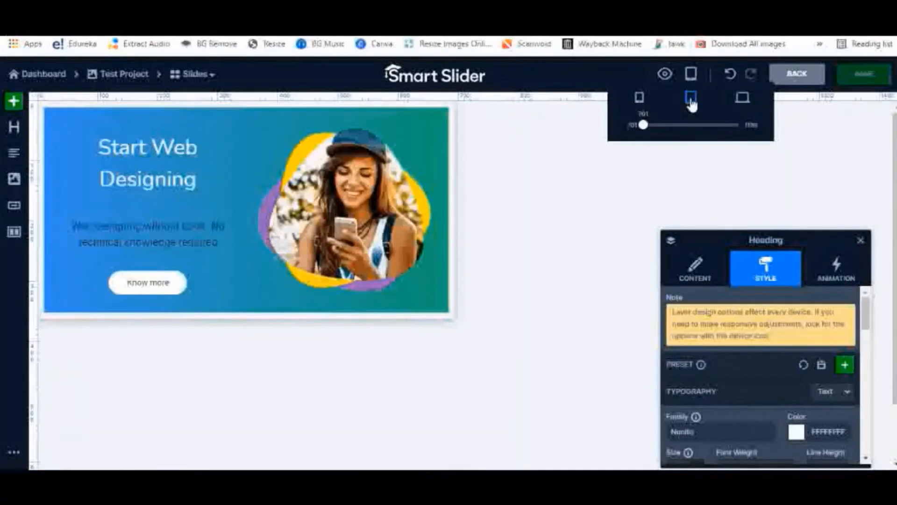
{"action": "left_click", "coordinate": [640, 99]}
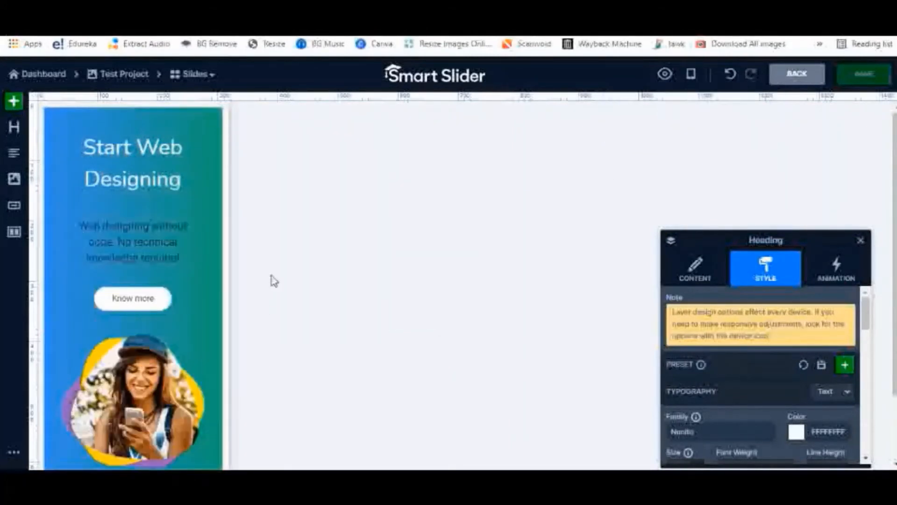
{"action": "scroll", "coordinate": [308, 265], "scroll_direction": "down", "scroll_amount": 3}
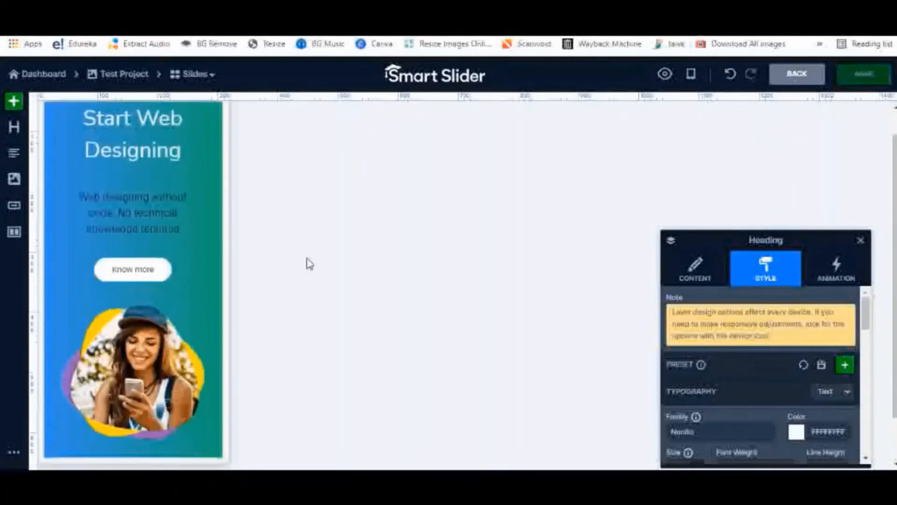
{"action": "scroll", "coordinate": [308, 264], "scroll_direction": "up", "scroll_amount": 3}
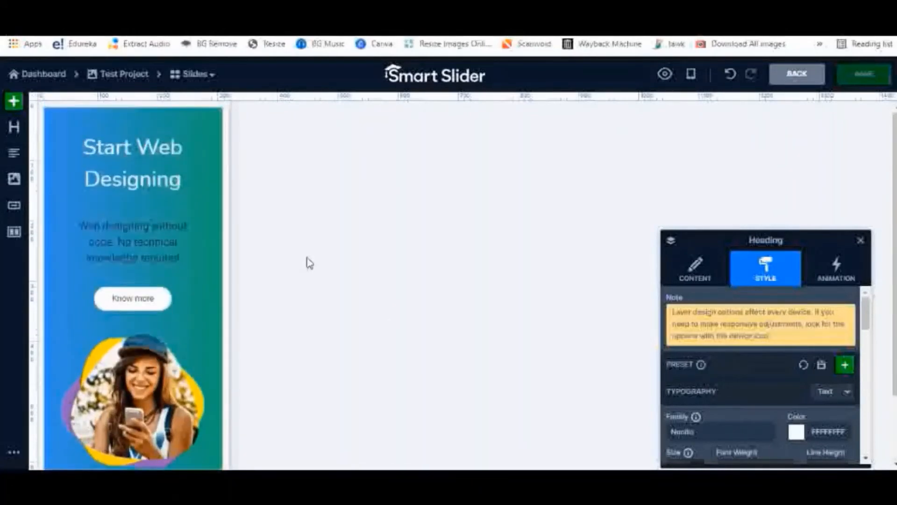
Switch to the tablet view and enable Adaptive in the heading's responsive style settings
{"action": "mouse_move", "coordinate": [691, 87]}
{"action": "left_click", "coordinate": [692, 102]}
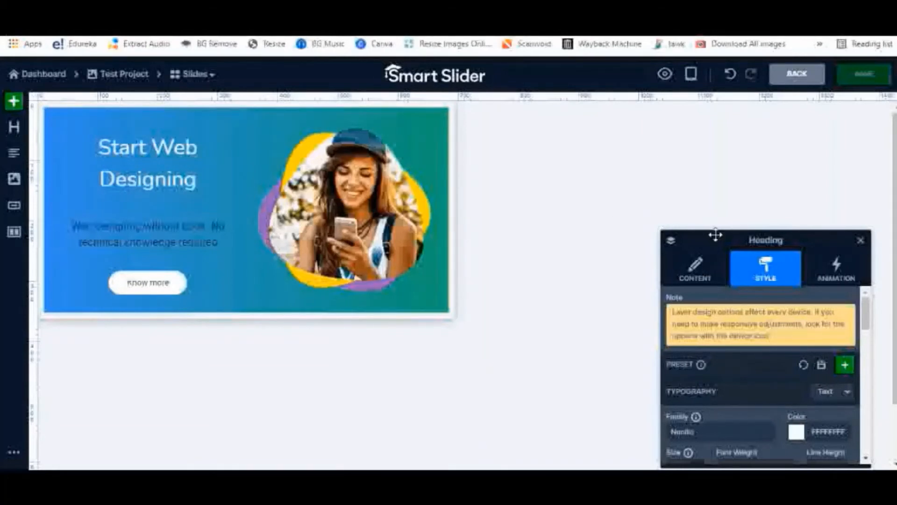
{"action": "left_click_drag", "start_coordinate": [714, 230], "coordinate": [698, 167]}
{"action": "scroll", "coordinate": [720, 293], "scroll_direction": "down", "scroll_amount": 3}
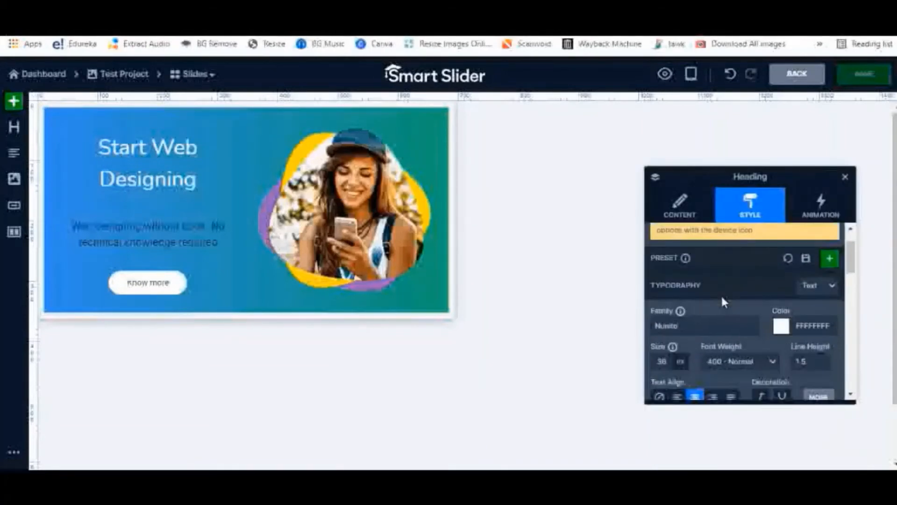
{"action": "scroll", "coordinate": [734, 293], "scroll_direction": "down", "scroll_amount": 2}
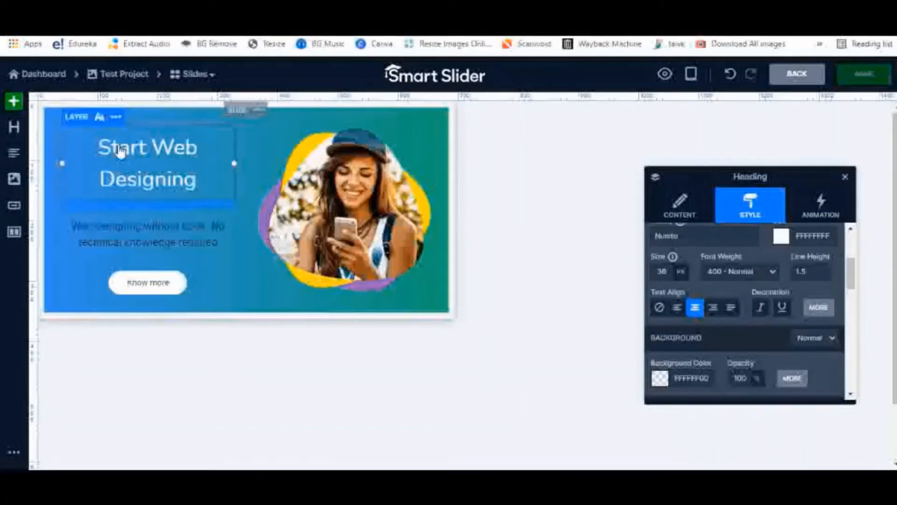
{"action": "scroll", "coordinate": [769, 297], "scroll_direction": "down", "scroll_amount": 3}
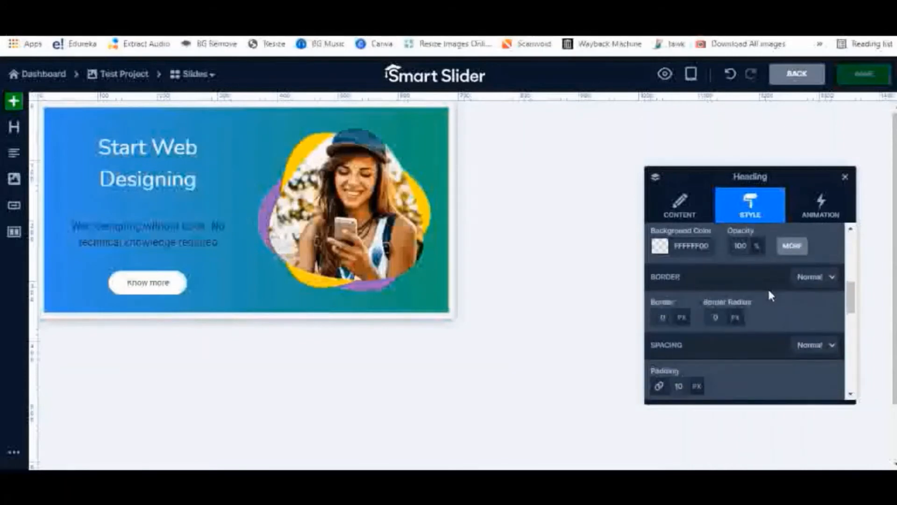
{"action": "scroll", "coordinate": [770, 296], "scroll_direction": "down", "scroll_amount": 3}
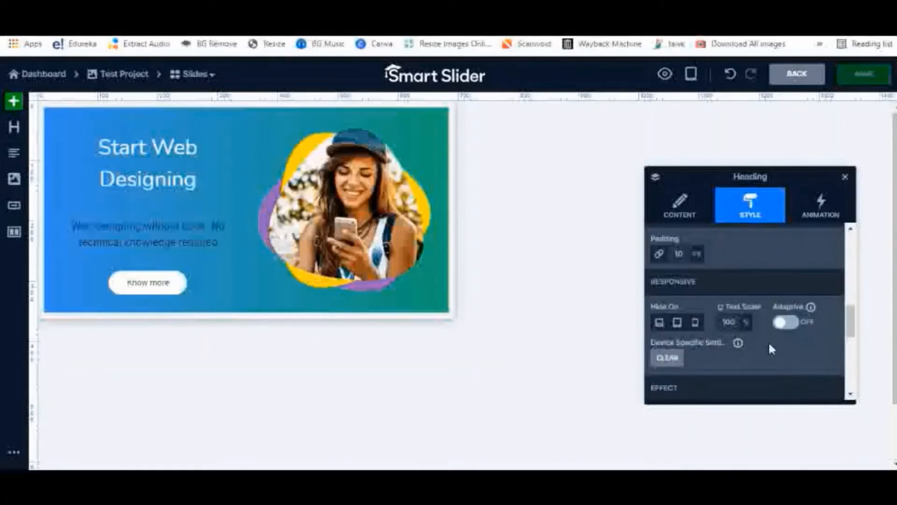
{"action": "left_click", "coordinate": [794, 329]}
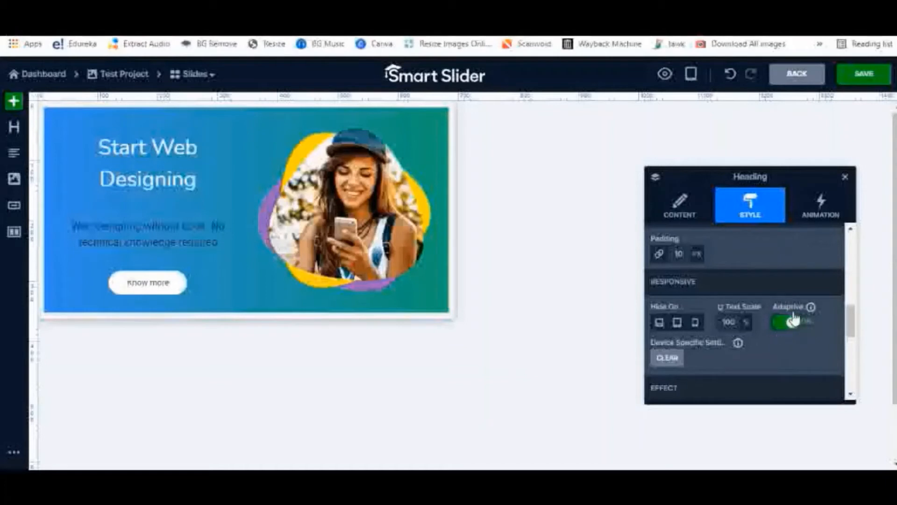
Try a tablet text scale of 80% on the heading, and reduce it to 70%
{"action": "left_click", "coordinate": [732, 321]}
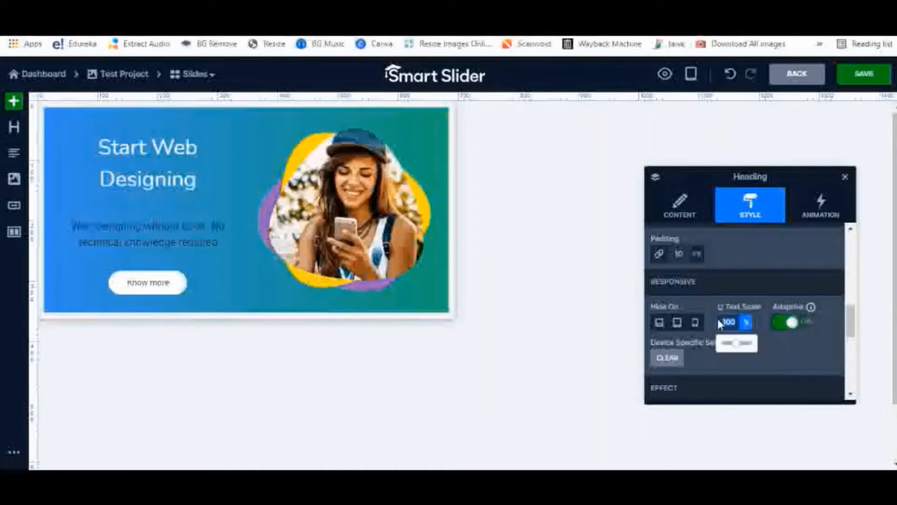
{"action": "key", "text": "Return"}
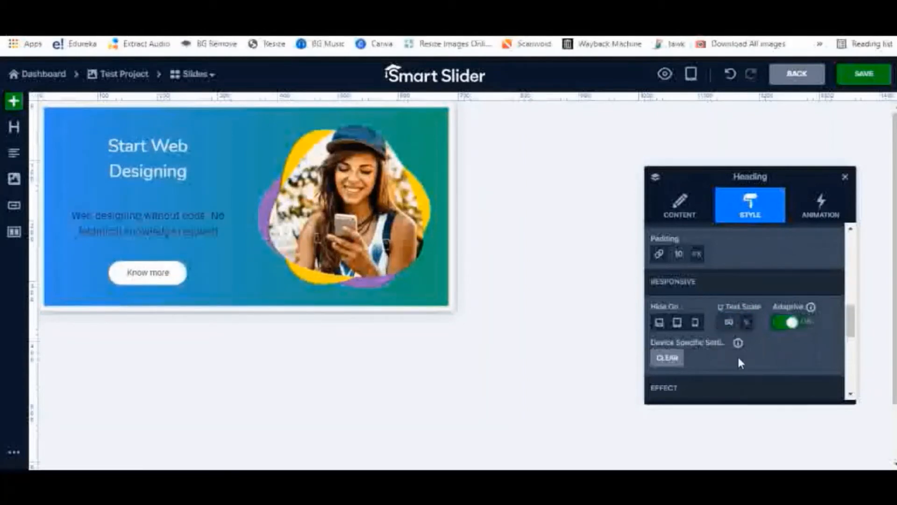
{"action": "left_click_drag", "start_coordinate": [729, 342], "coordinate": [731, 342]}
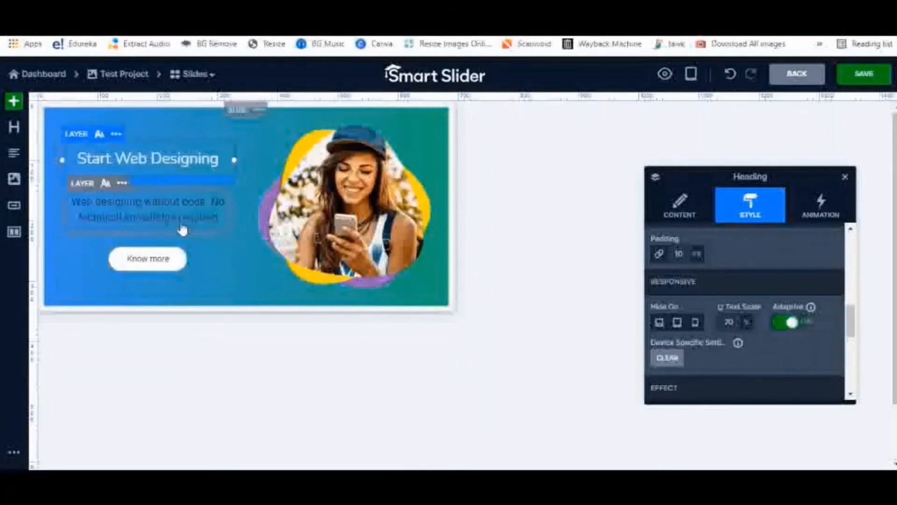
Enable Adaptive for the text layer below the heading and set its tablet text scale to 70%
{"action": "left_click", "coordinate": [115, 214]}
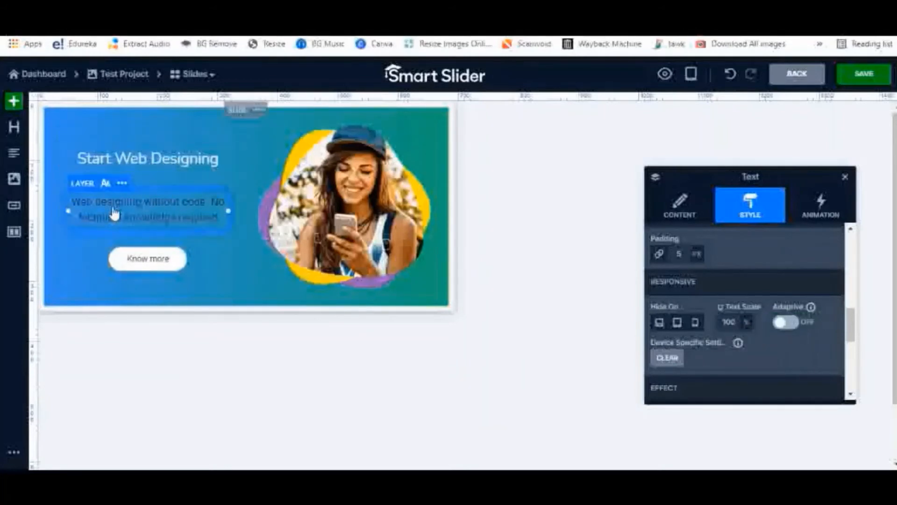
{"action": "left_click", "coordinate": [791, 323]}
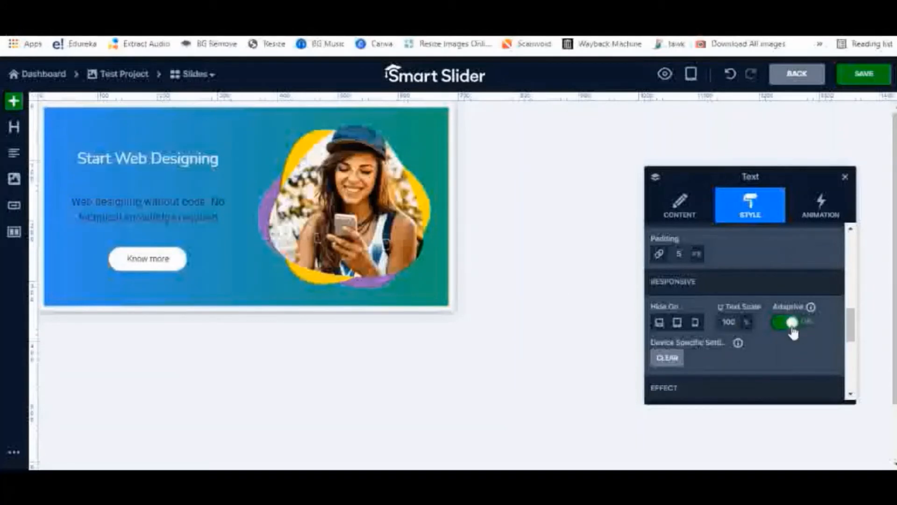
{"action": "left_click", "coordinate": [724, 322]}
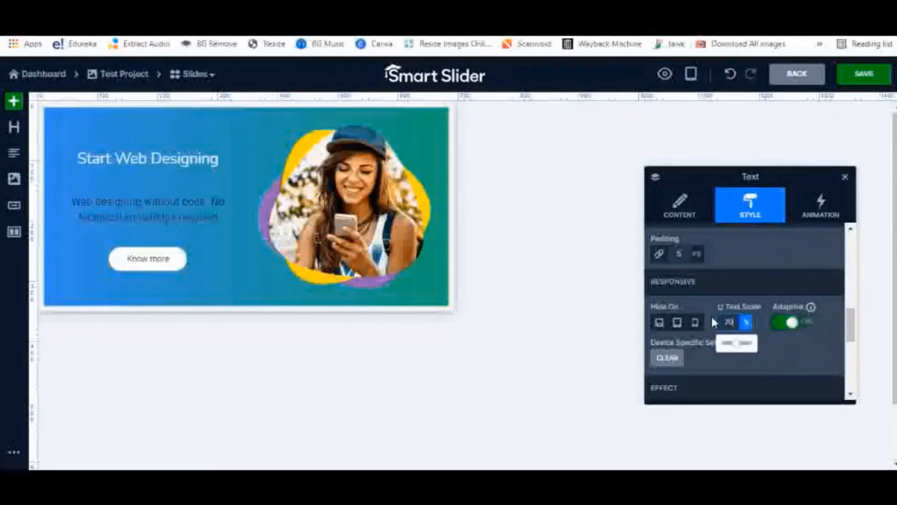
{"action": "key", "text": "Return"}
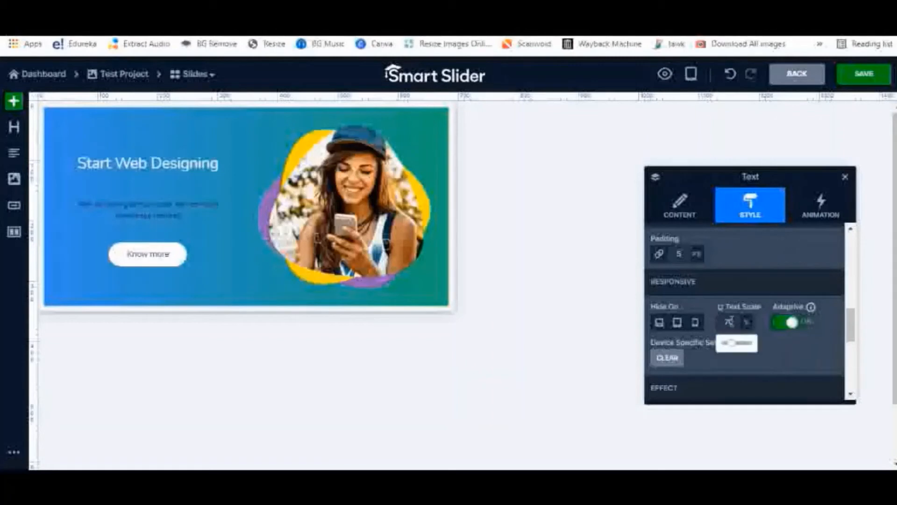
{"action": "left_click", "coordinate": [729, 321]}
Return to the desktop view and save the slide
{"action": "mouse_move", "coordinate": [690, 76]}
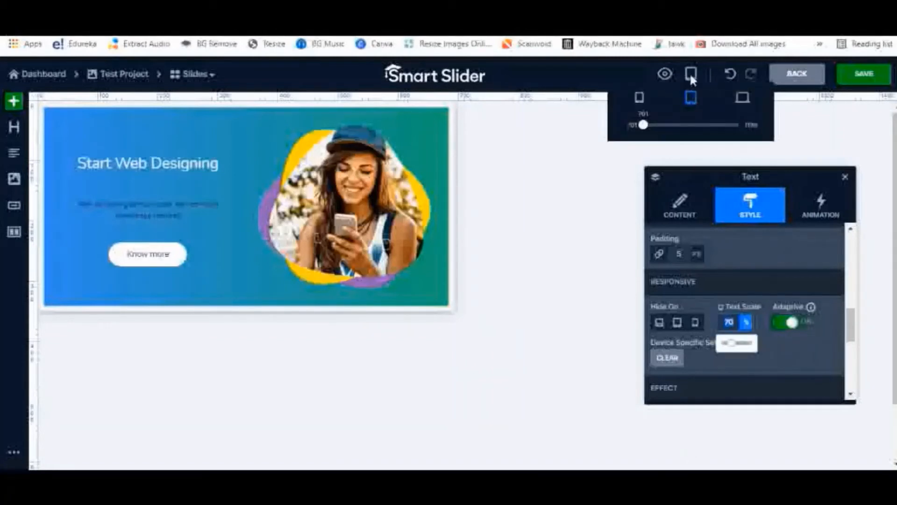
{"action": "left_click", "coordinate": [743, 98]}
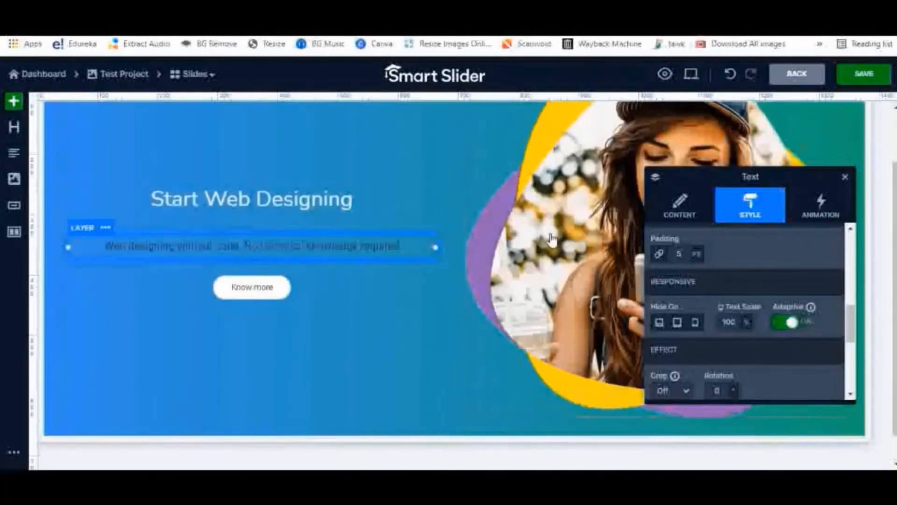
{"action": "left_click", "coordinate": [850, 78]}
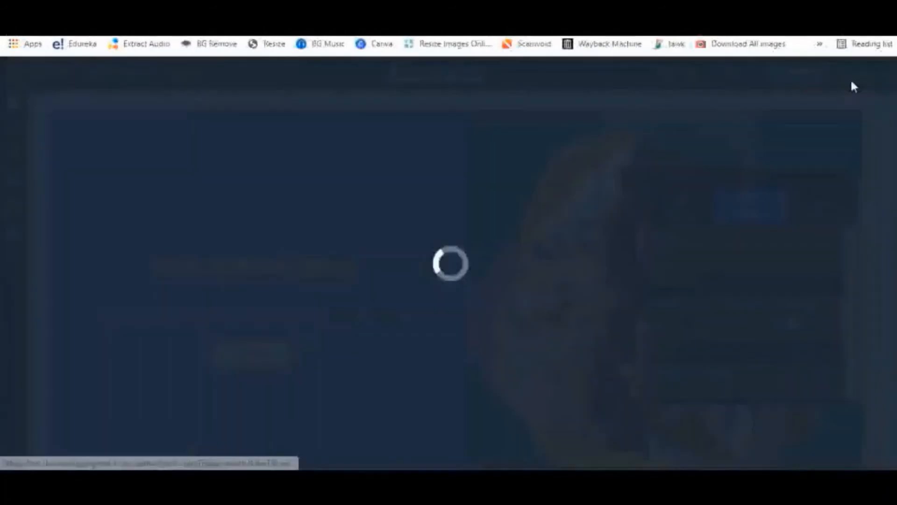
Switch through the tablet view to the mobile view and try a mobile text scale of 75% on the heading
{"action": "mouse_move", "coordinate": [692, 75]}
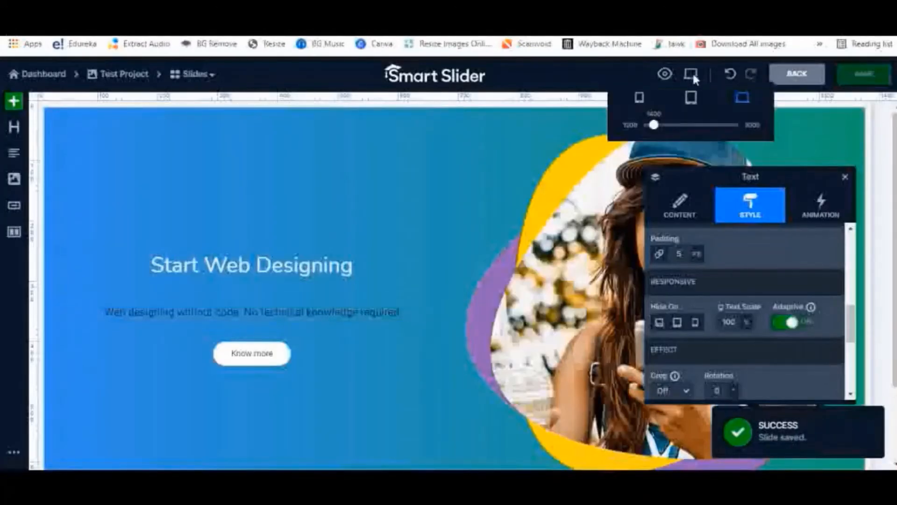
{"action": "left_click", "coordinate": [691, 98]}
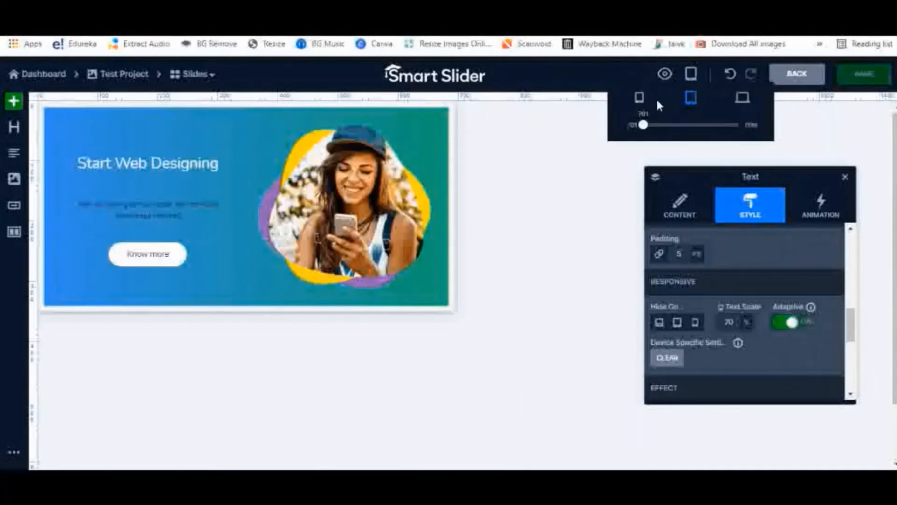
{"action": "left_click", "coordinate": [639, 99]}
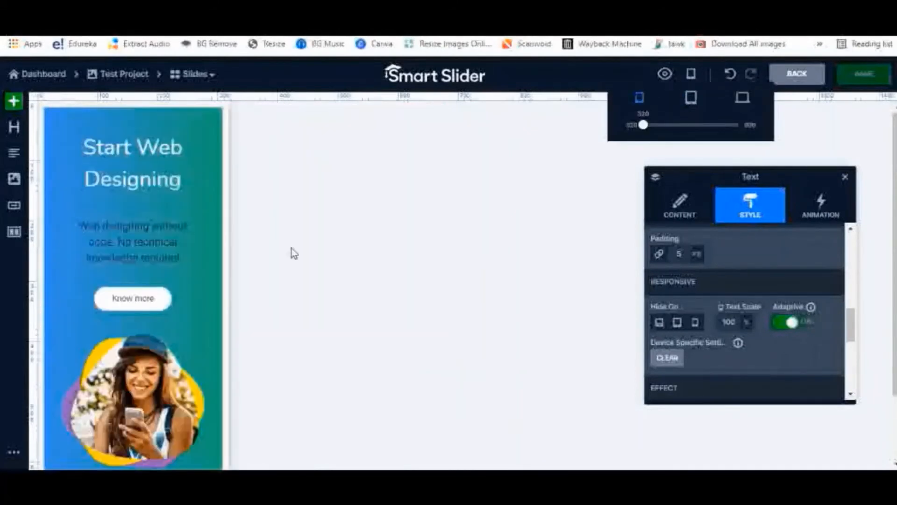
{"action": "left_click", "coordinate": [141, 172]}
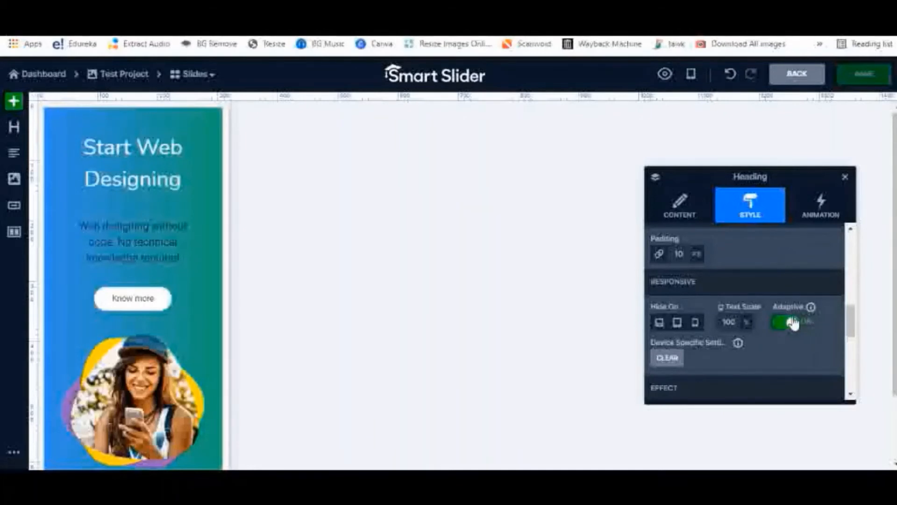
{"action": "left_click", "coordinate": [736, 322]}
{"action": "left_click_drag", "start_coordinate": [736, 322], "coordinate": [720, 326]}
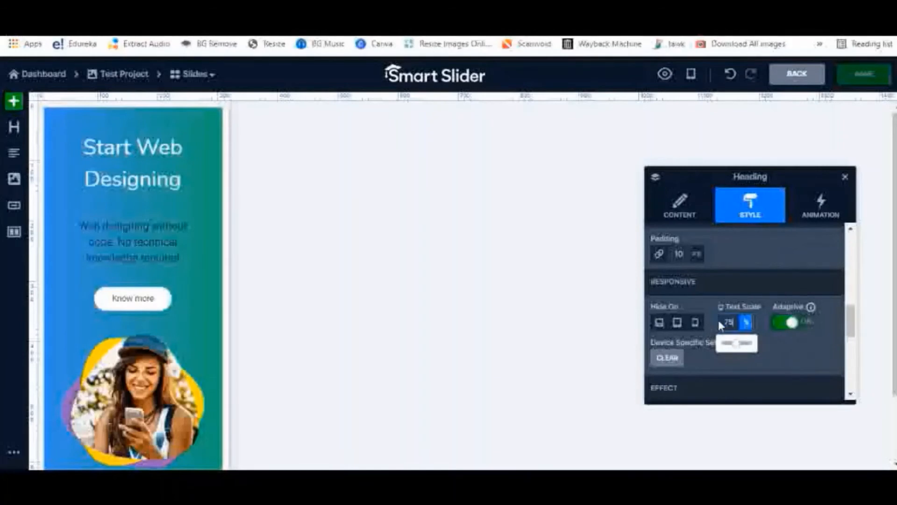
{"action": "key", "text": "Return"}
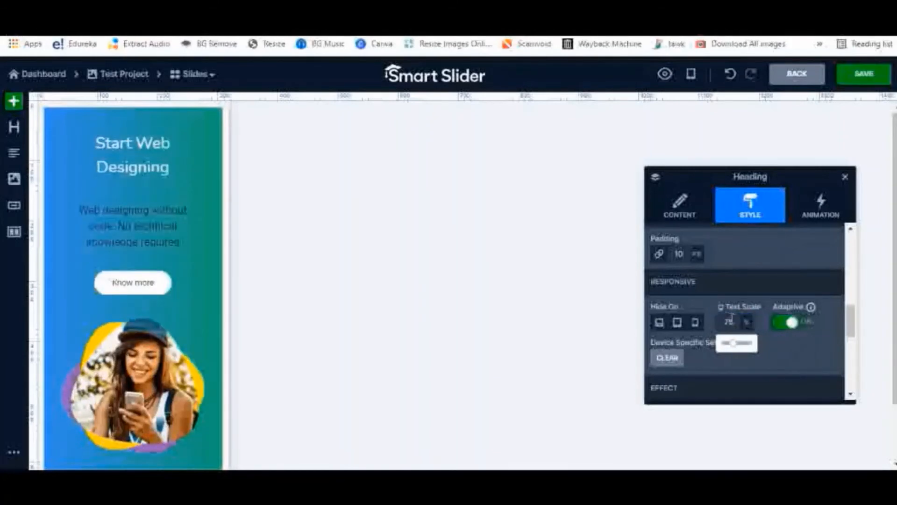
Lower the heading's mobile text scale to 70%, and reduce it further to 60%
{"action": "left_click_drag", "start_coordinate": [746, 322], "coordinate": [724, 322]}
{"action": "type", "text": "70"}
{"action": "key", "text": "Return"}
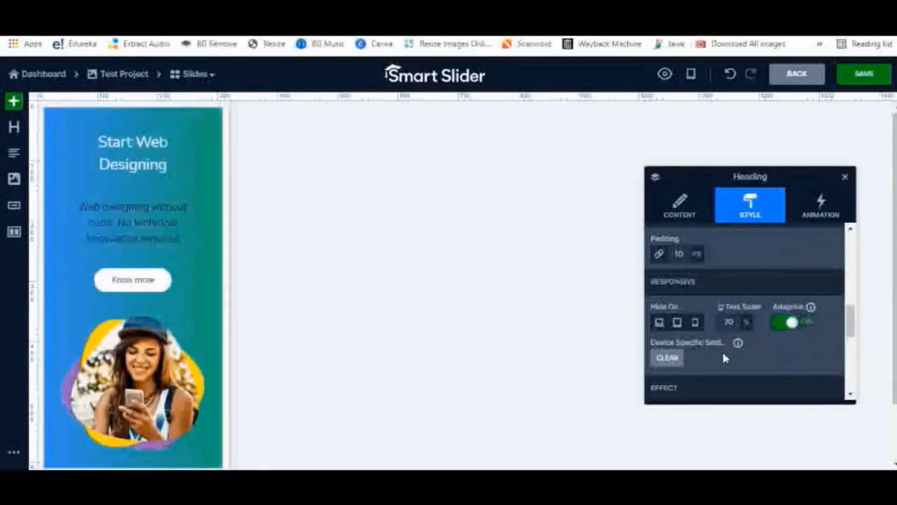
{"action": "left_click_drag", "start_coordinate": [731, 342], "coordinate": [730, 343]}
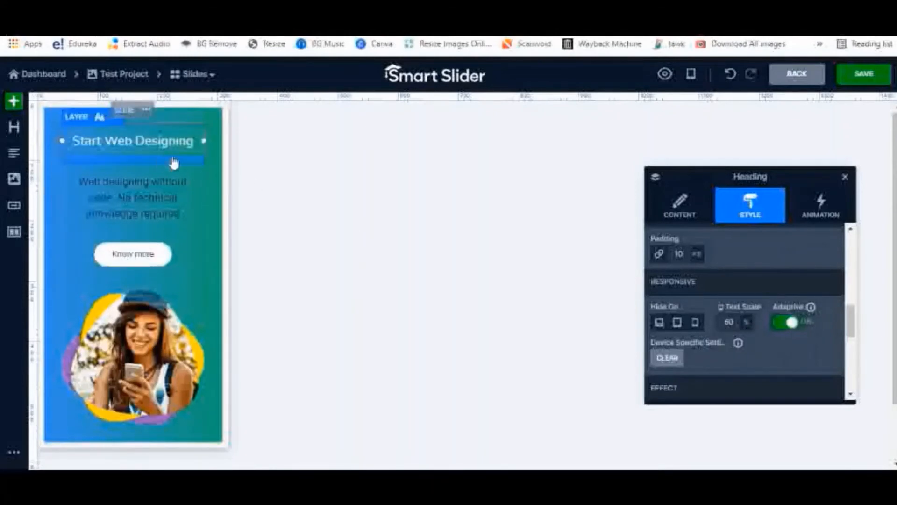
{"action": "mouse_move", "coordinate": [724, 321]}
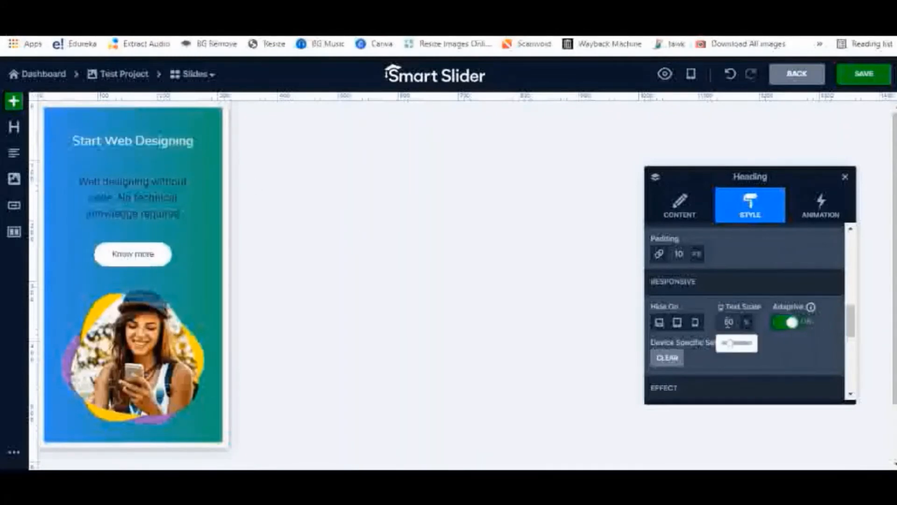
Set the mobile text scale of the text layer below the heading to 60%
{"action": "left_click", "coordinate": [124, 198]}
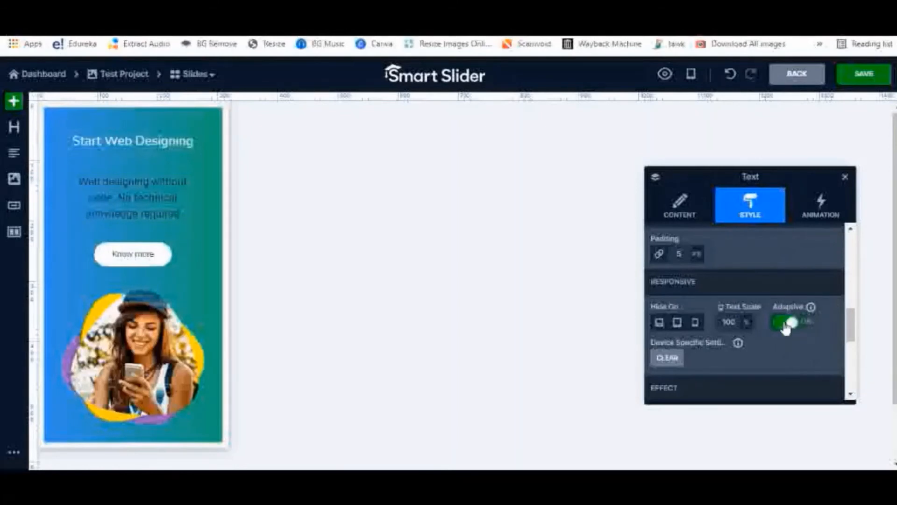
{"action": "mouse_move", "coordinate": [739, 326]}
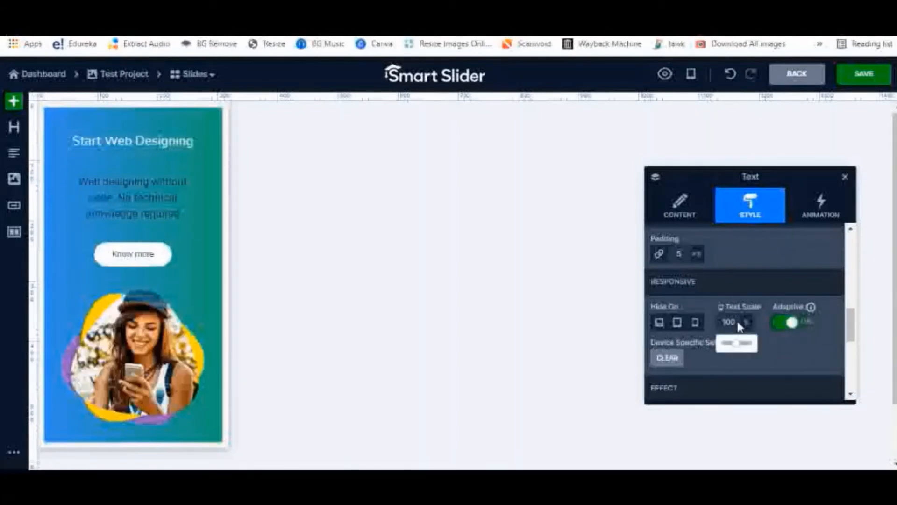
{"action": "left_click_drag", "start_coordinate": [738, 323], "coordinate": [719, 323]}
{"action": "type", "text": "50"}
{"action": "key", "text": "Return"}
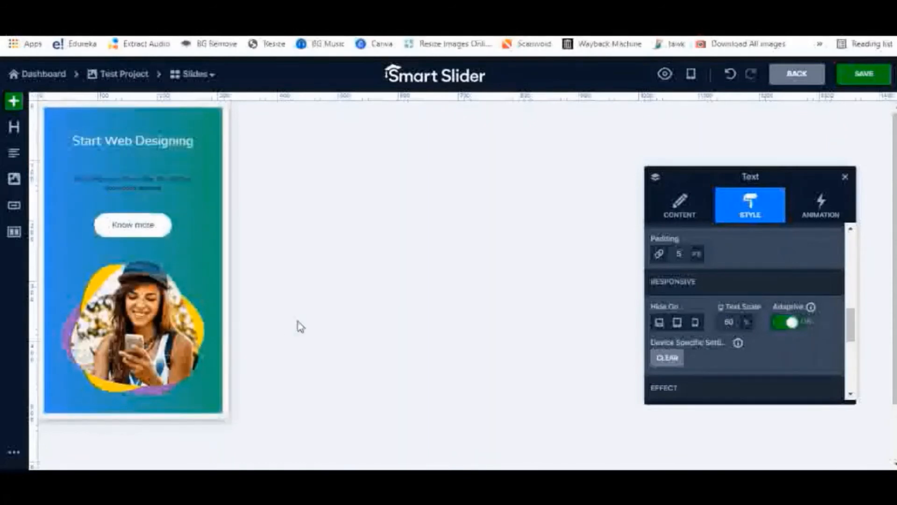
Save the slide and return to the desktop view, moving the layer settings window on the canvas
{"action": "left_click", "coordinate": [823, 72]}
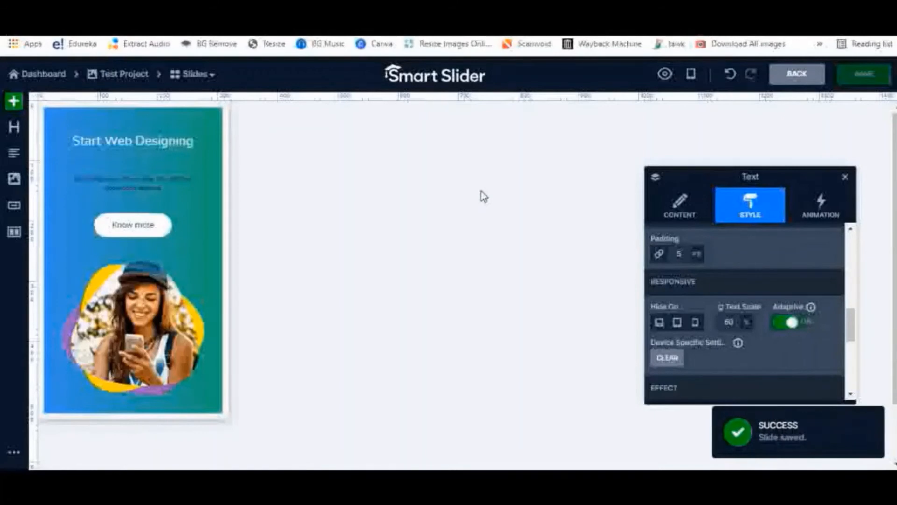
{"action": "left_click", "coordinate": [691, 73]}
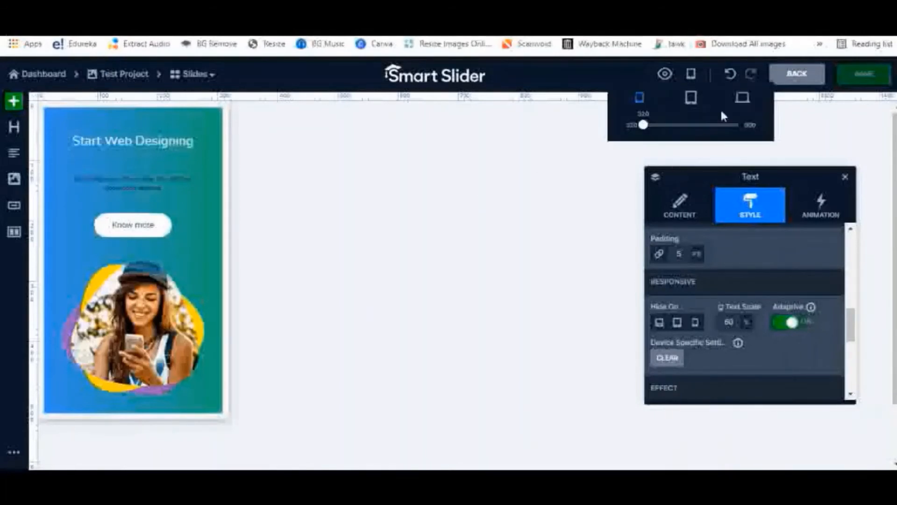
{"action": "left_click", "coordinate": [745, 100]}
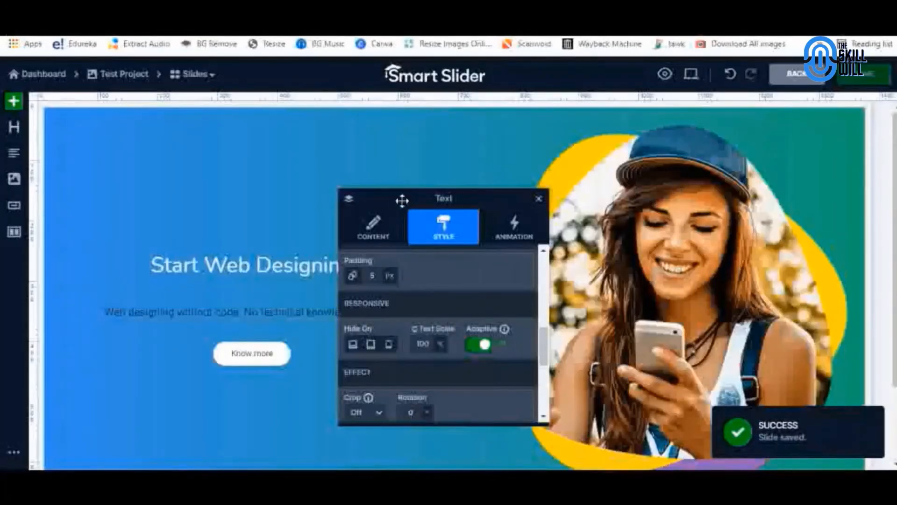
{"action": "left_click_drag", "start_coordinate": [404, 198], "coordinate": [412, 201]}
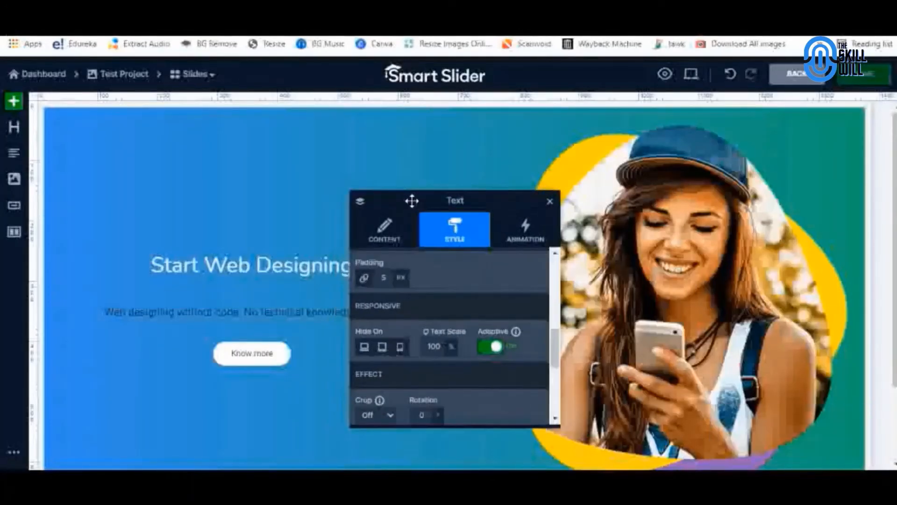
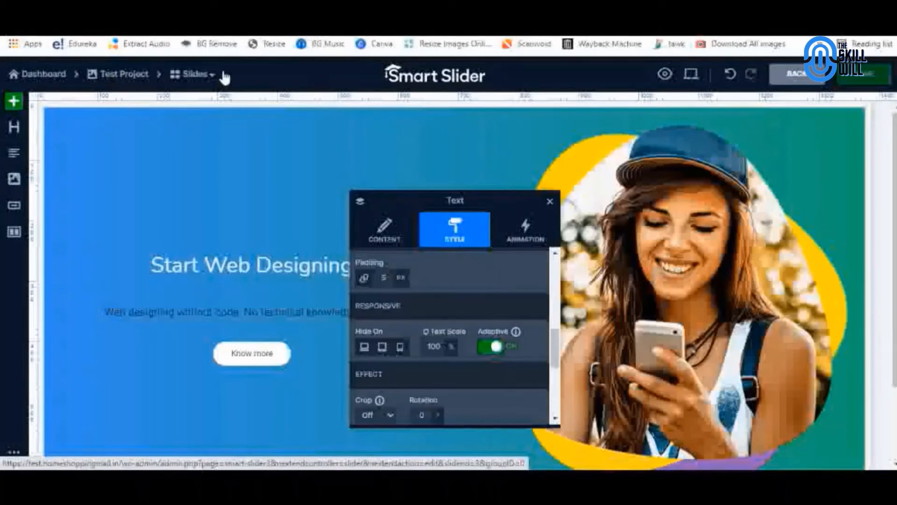
Go back to the Test Project slider overview and duplicate its existing slide
{"action": "left_click", "coordinate": [124, 80]}
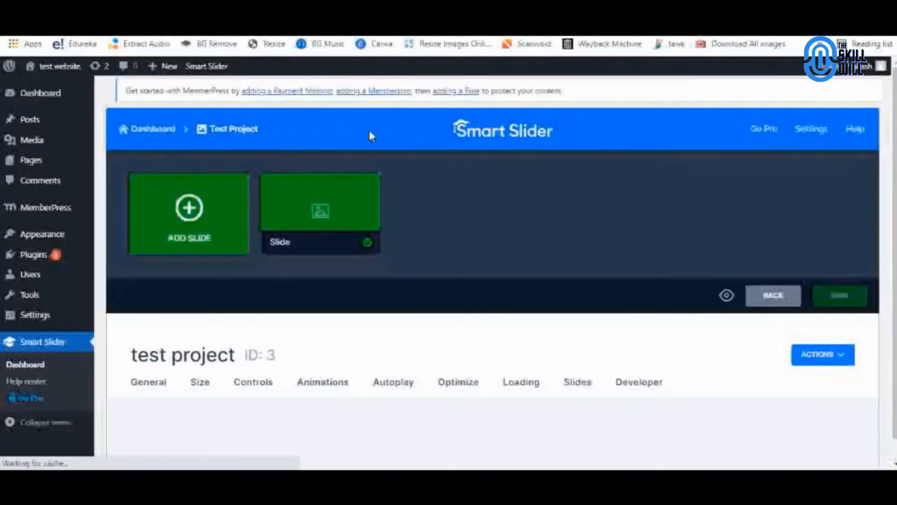
{"action": "mouse_move", "coordinate": [307, 239]}
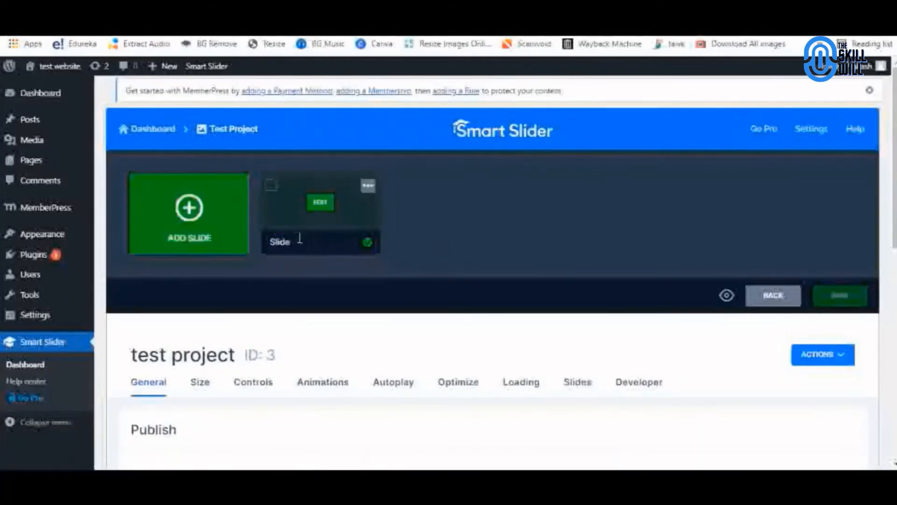
{"action": "left_click", "coordinate": [368, 188]}
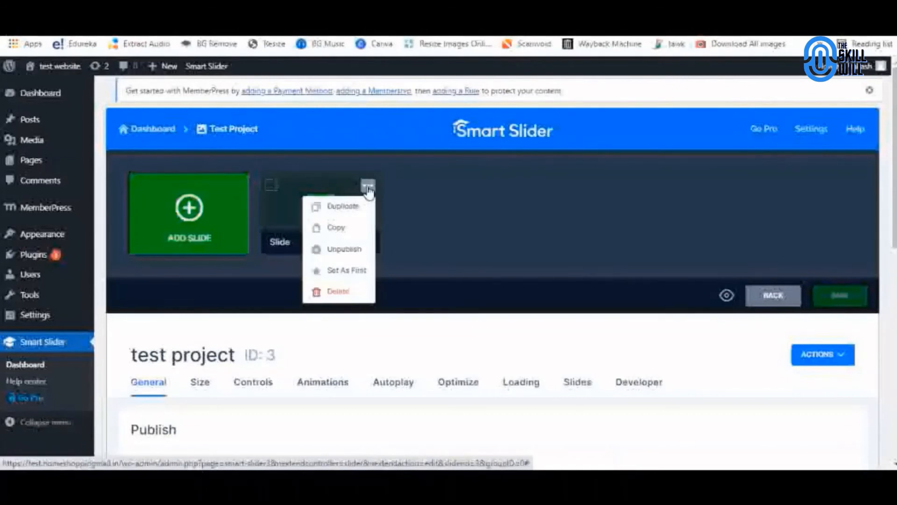
{"action": "left_click", "coordinate": [343, 205]}
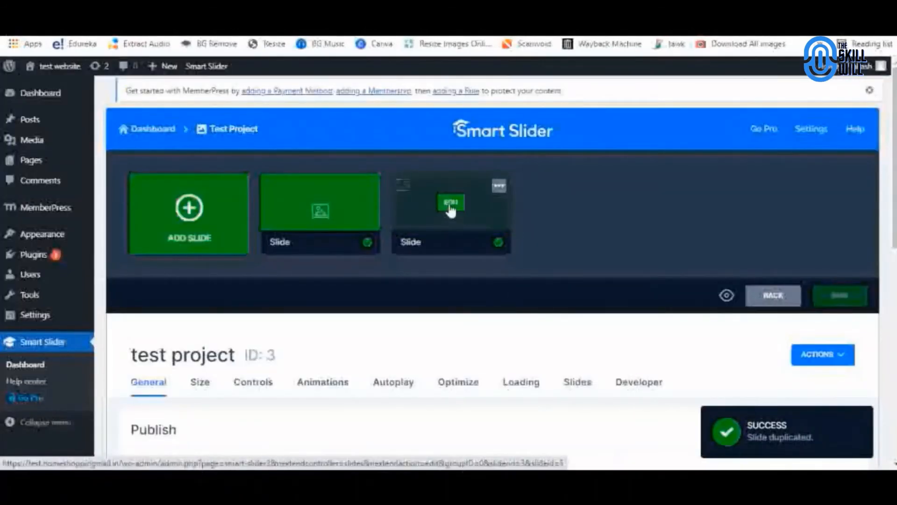
Open the second slide for editing and move the settings window clear of the heading
{"action": "mouse_move", "coordinate": [451, 210]}
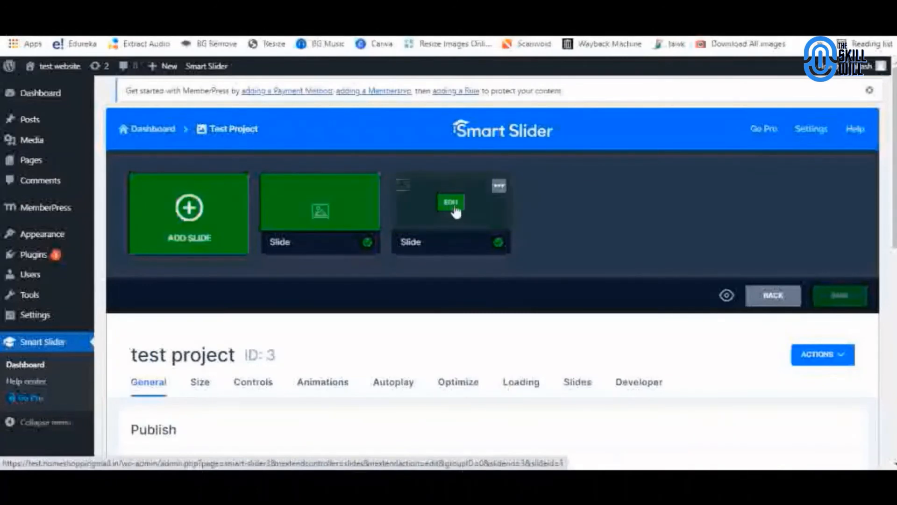
{"action": "left_click", "coordinate": [455, 210]}
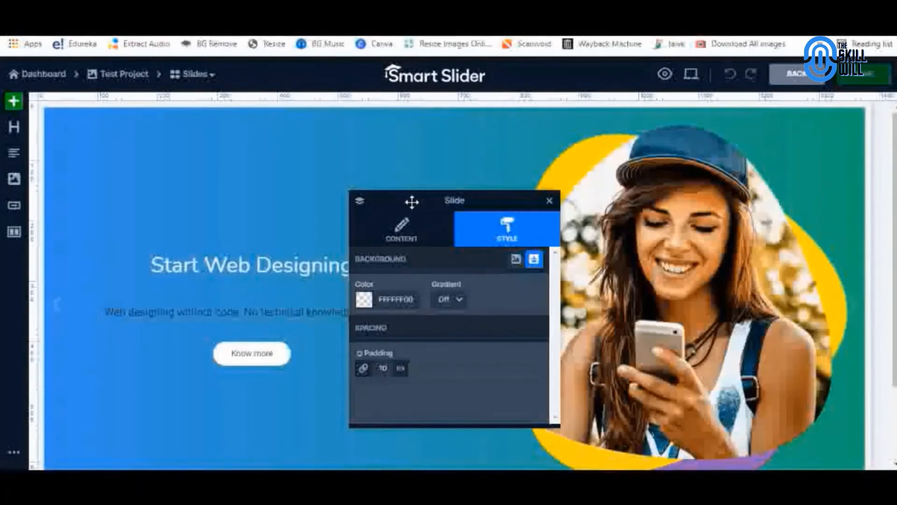
{"action": "left_click_drag", "start_coordinate": [411, 199], "coordinate": [484, 200]}
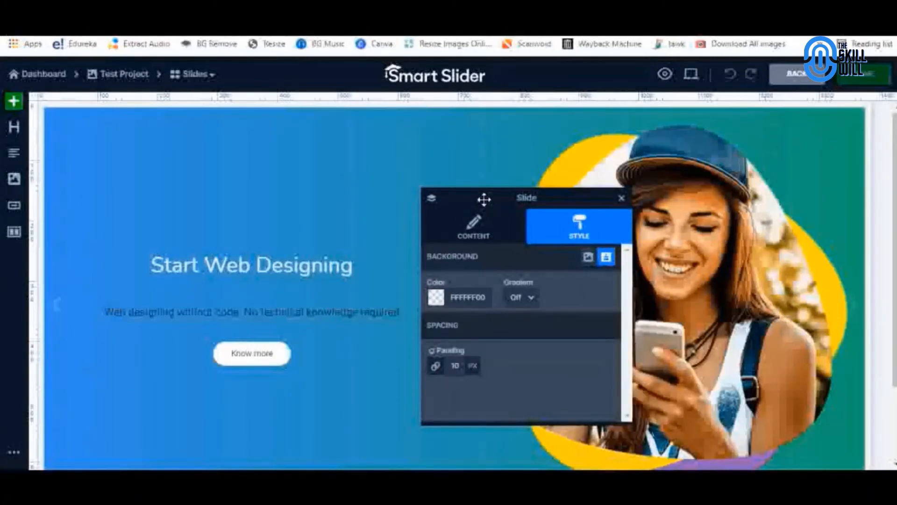
Replace the slide's image with a newly uploaded picture of the woman in a blue shirt, and move the settings window off it
{"action": "left_click", "coordinate": [696, 231]}
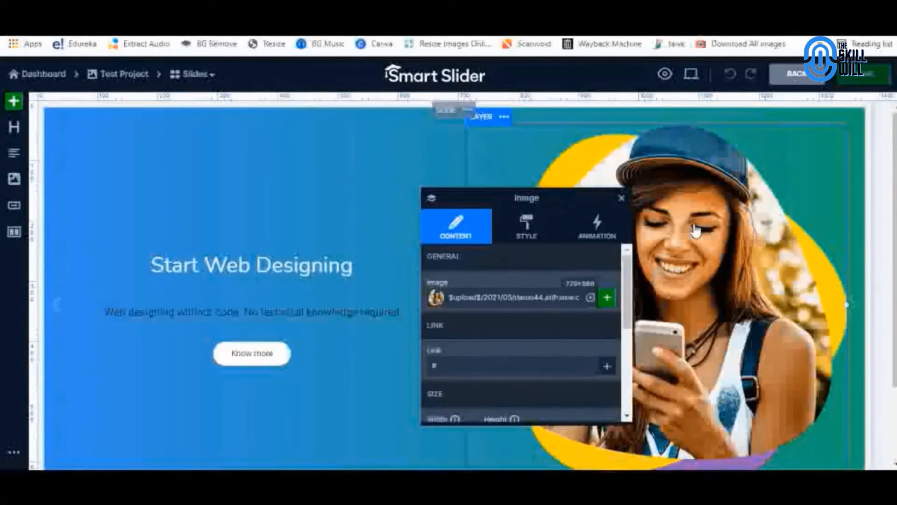
{"action": "left_click", "coordinate": [604, 299]}
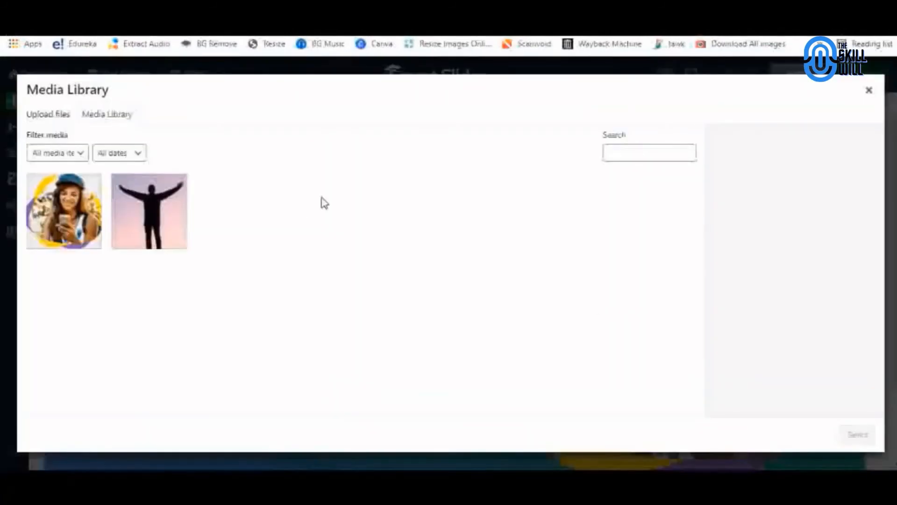
{"action": "left_click", "coordinate": [36, 117]}
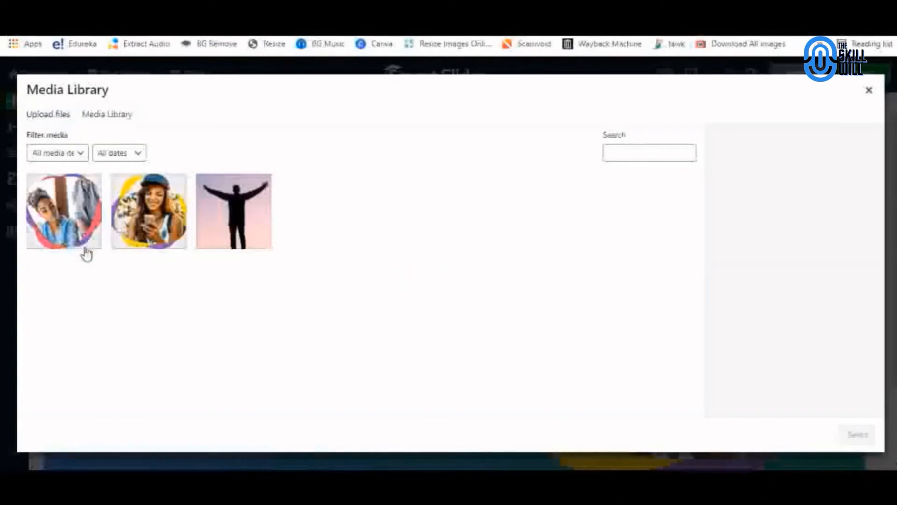
{"action": "left_click", "coordinate": [70, 227]}
{"action": "left_click", "coordinate": [853, 437]}
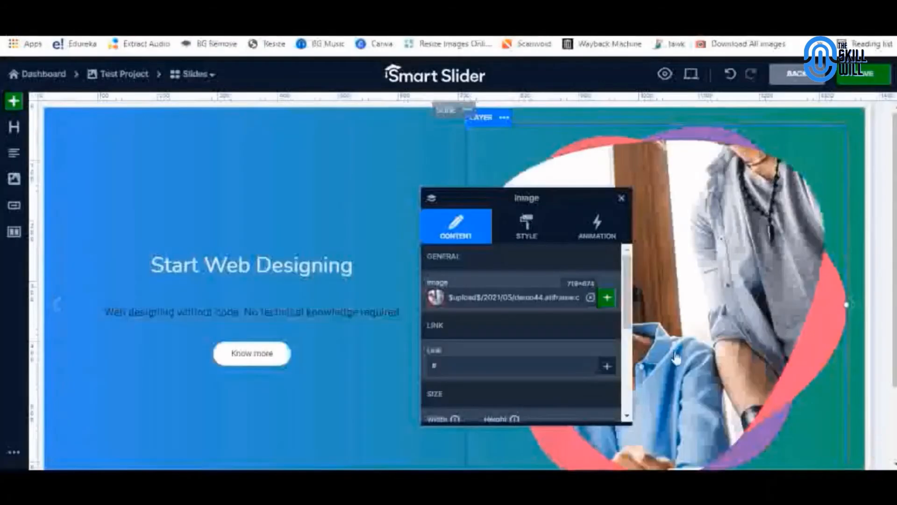
{"action": "left_click_drag", "start_coordinate": [553, 202], "coordinate": [811, 249]}
Change the heading text on the duplicated slide to "Start Your Web agency"
{"action": "left_click", "coordinate": [263, 273]}
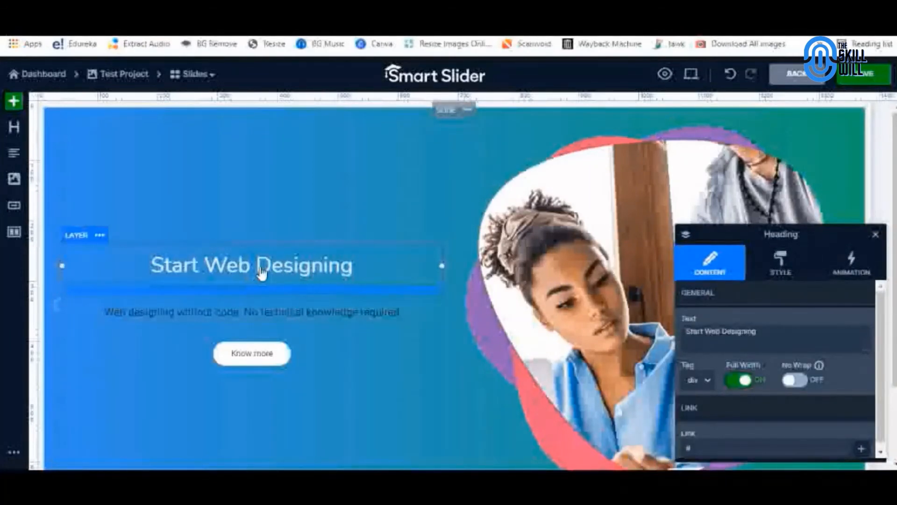
{"action": "double_click", "coordinate": [262, 273]}
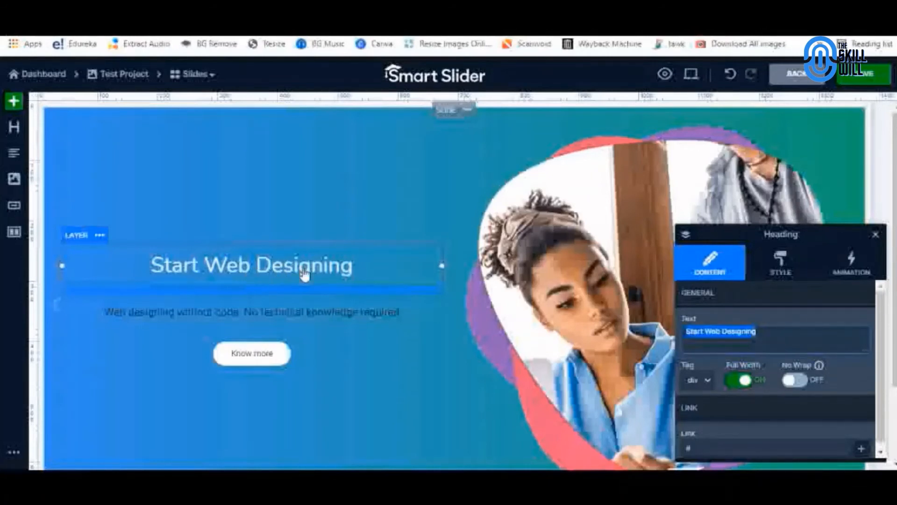
{"action": "left_click_drag", "start_coordinate": [775, 337], "coordinate": [710, 332]}
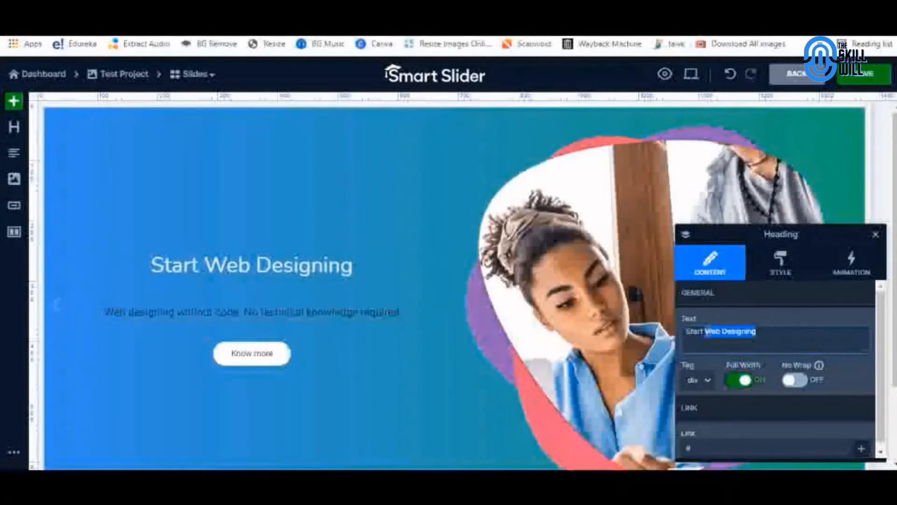
{"action": "type", "text": "Yo"}
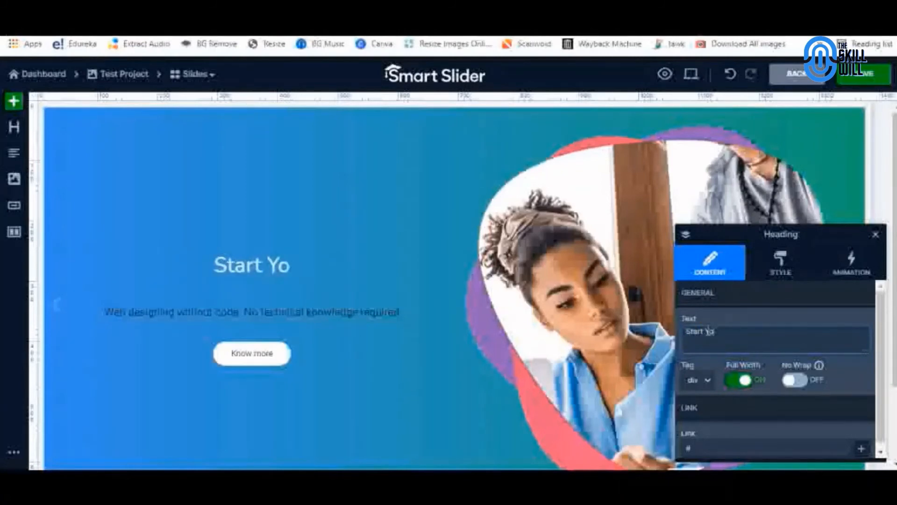
{"action": "type", "text": "ur Web"}
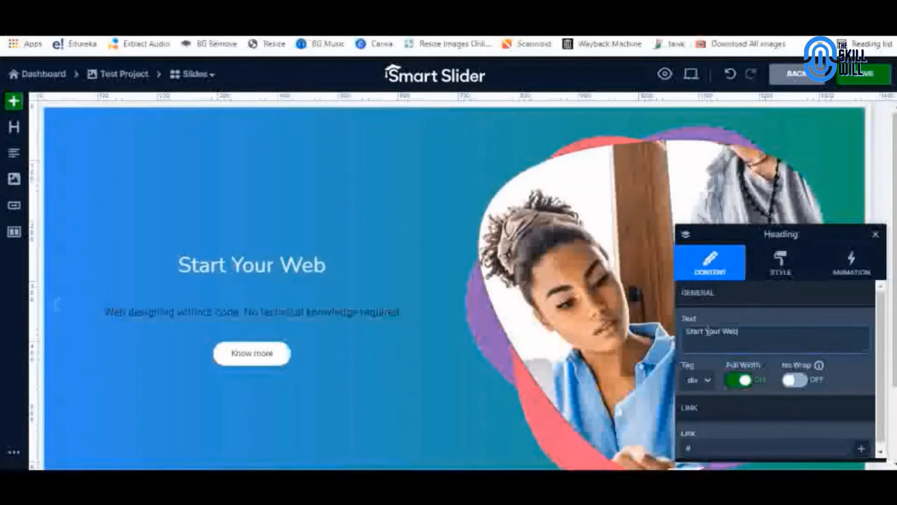
{"action": "type", "text": " ag"}
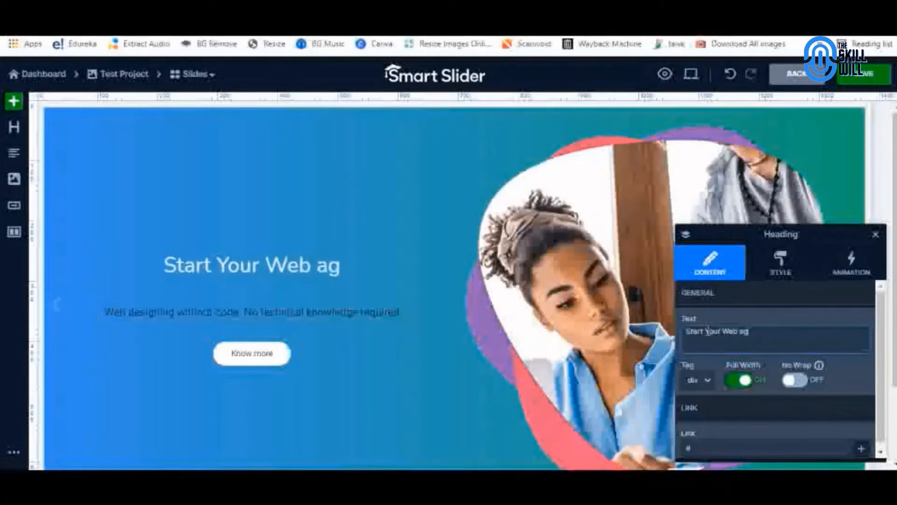
{"action": "type", "text": "ency"}
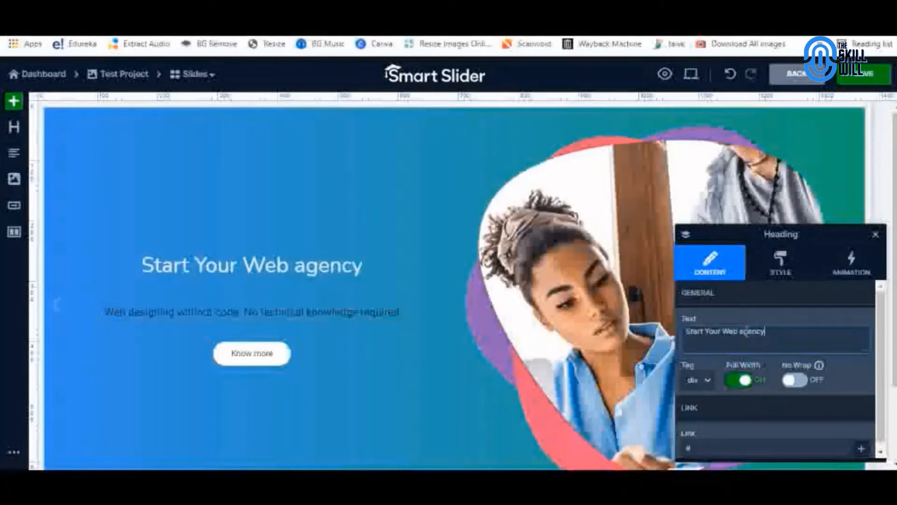
Capitalize the last word so the slide's heading reads "Start Your Web Agency", and save the slide
{"action": "key", "text": "BackSpace"}
{"action": "type", "text": "a"}
{"action": "key", "text": "BackSpace"}
{"action": "type", "text": "A"}
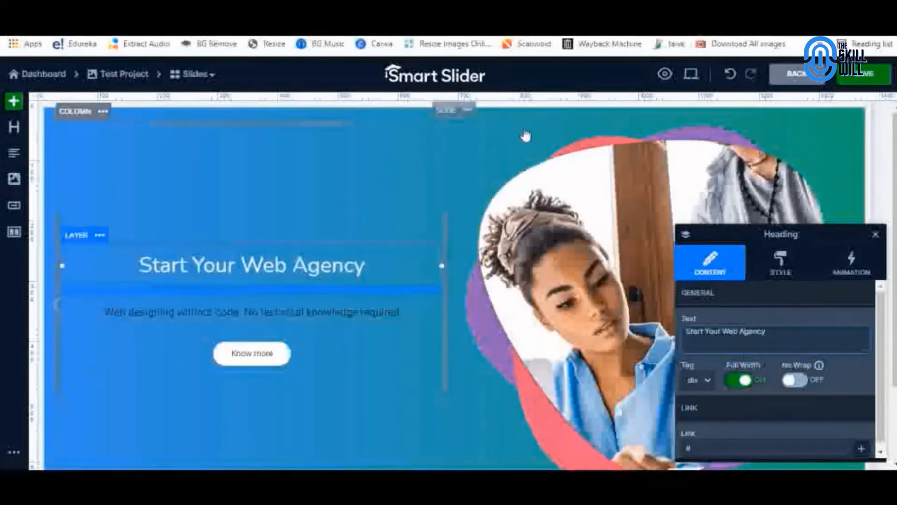
{"action": "left_click", "coordinate": [864, 80]}
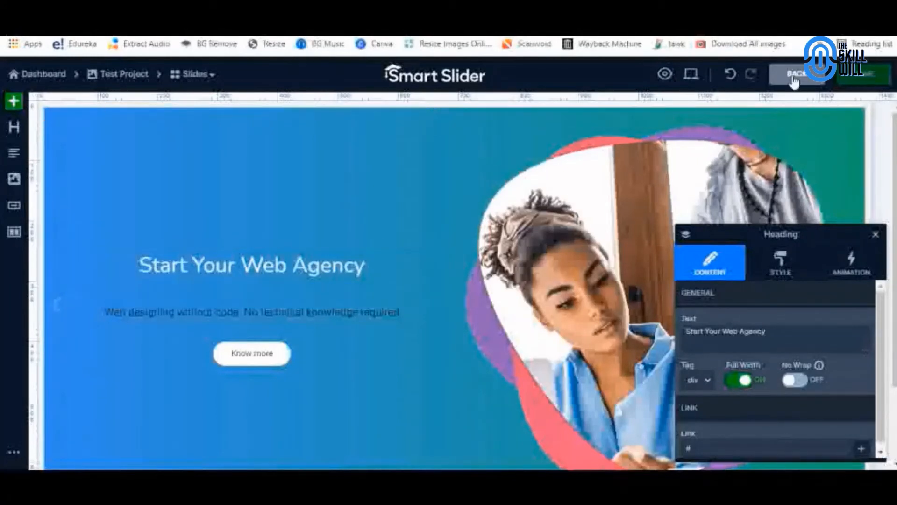
Go back to the Test Project overview, duplicate the second slide and open the copy for editing
{"action": "left_click", "coordinate": [115, 79]}
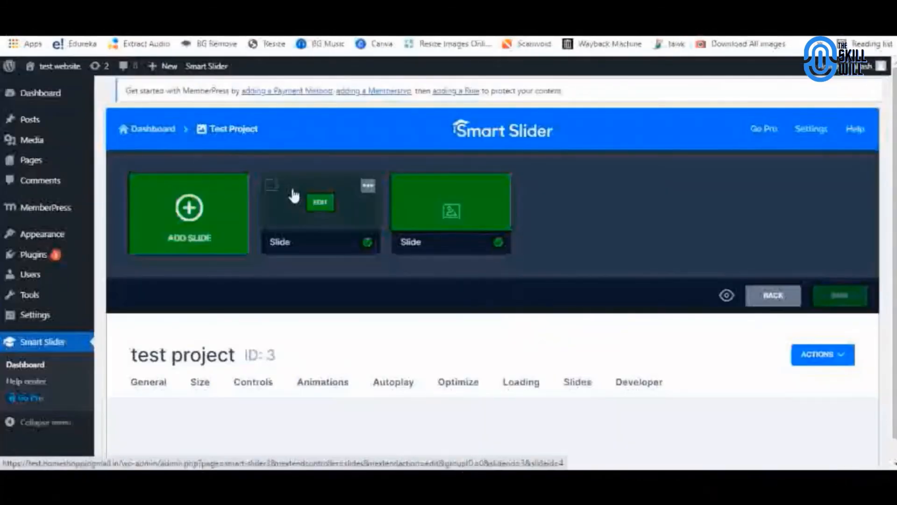
{"action": "left_click", "coordinate": [498, 186]}
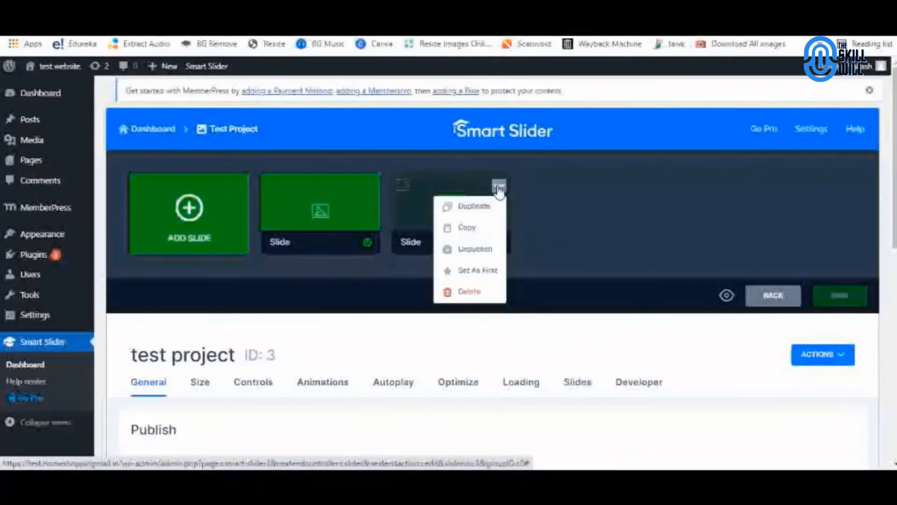
{"action": "left_click", "coordinate": [473, 206]}
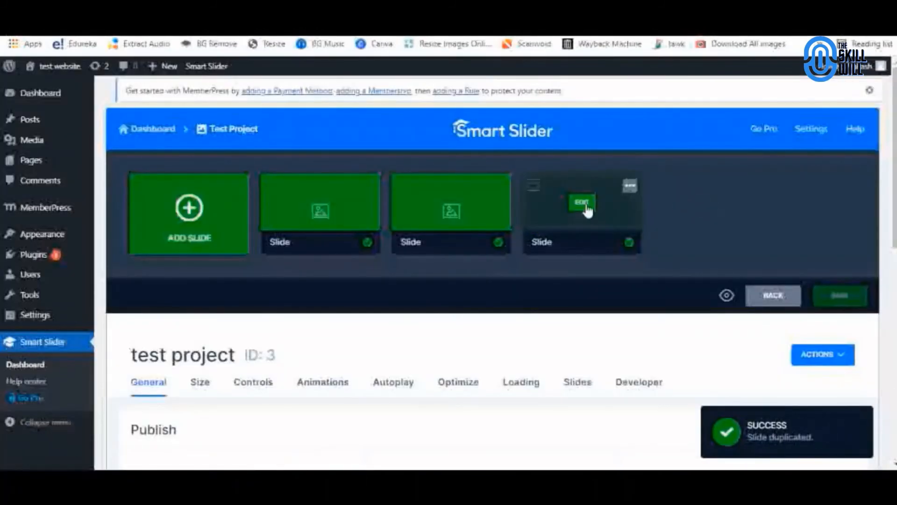
{"action": "left_click", "coordinate": [587, 210]}
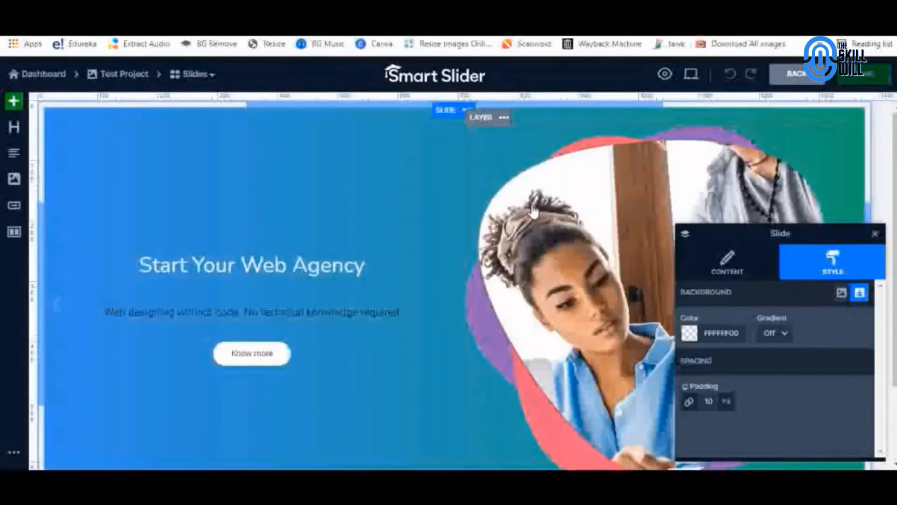
Replace the third slide's image with the tilted web studio screen mockup from the media library, and move the settings window clear of the heading
{"action": "left_click", "coordinate": [640, 180]}
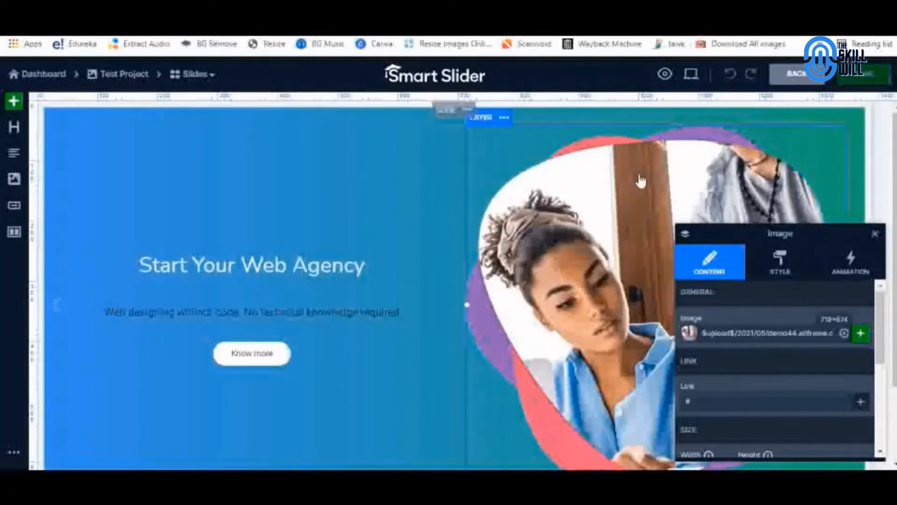
{"action": "left_click", "coordinate": [861, 332]}
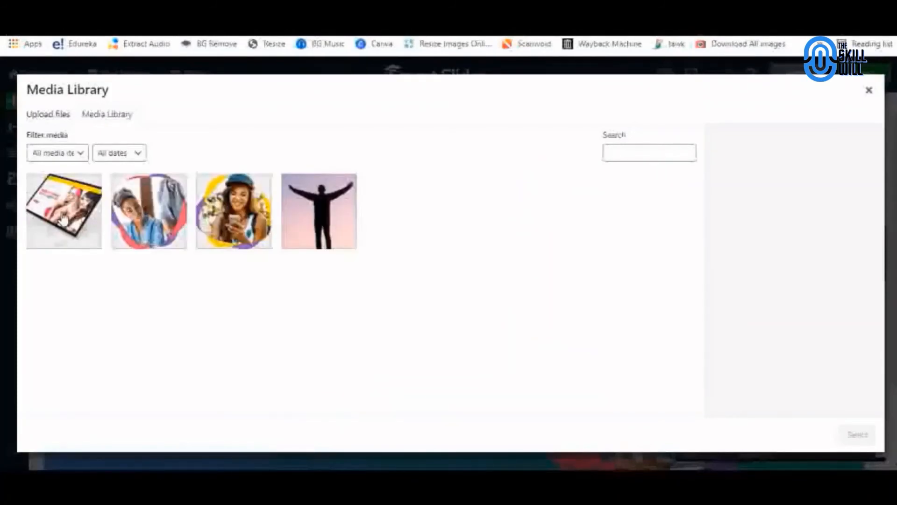
{"action": "left_click", "coordinate": [63, 218]}
{"action": "left_click", "coordinate": [856, 433]}
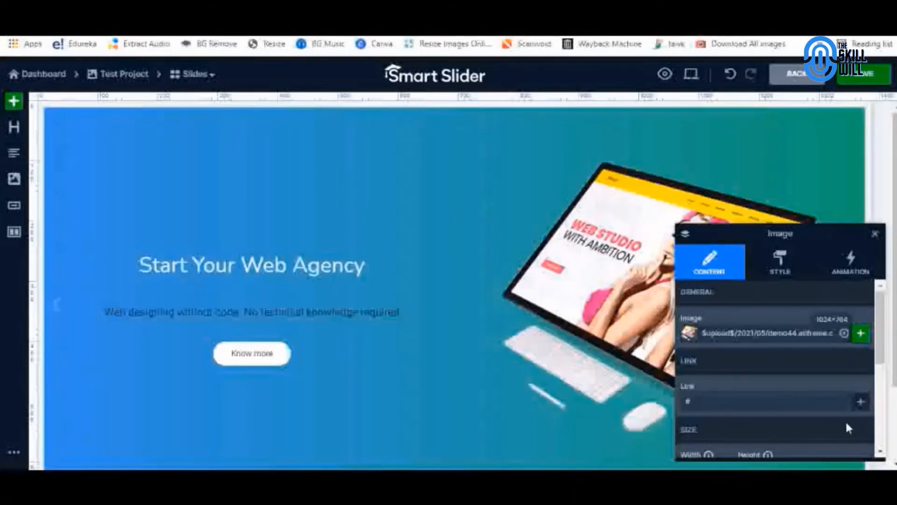
{"action": "left_click_drag", "start_coordinate": [827, 234], "coordinate": [366, 243]}
{"action": "left_click_drag", "start_coordinate": [367, 324], "coordinate": [639, 297]}
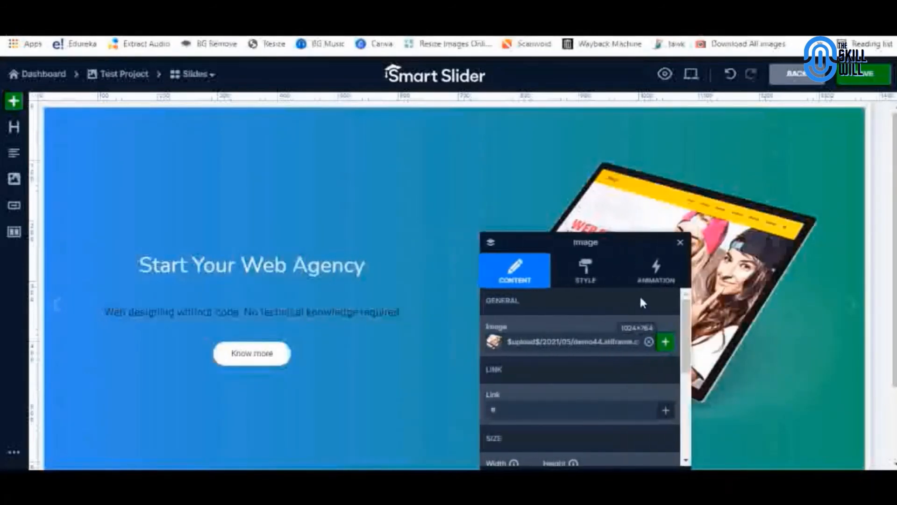
Change the third slide's heading text to "Start Your Freelancing Career" and save the slide
{"action": "left_click", "coordinate": [329, 273]}
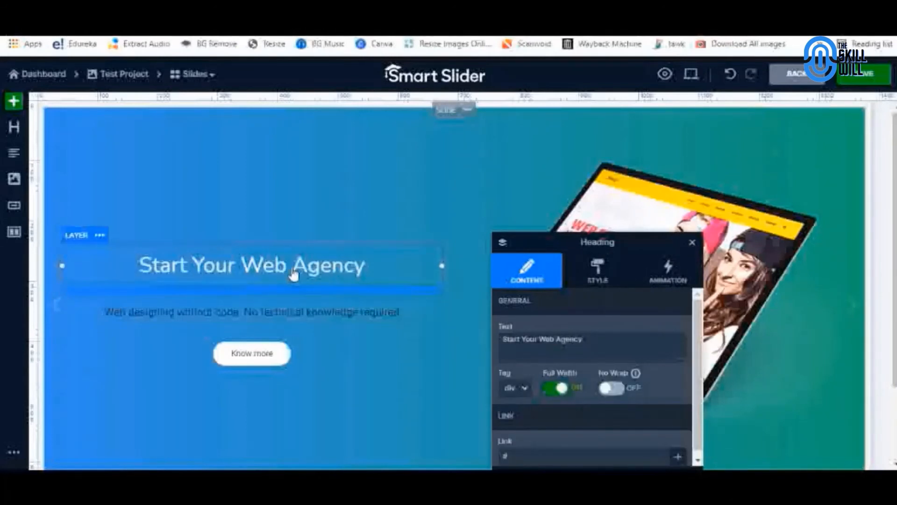
{"action": "left_click_drag", "start_coordinate": [587, 340], "coordinate": [504, 339]}
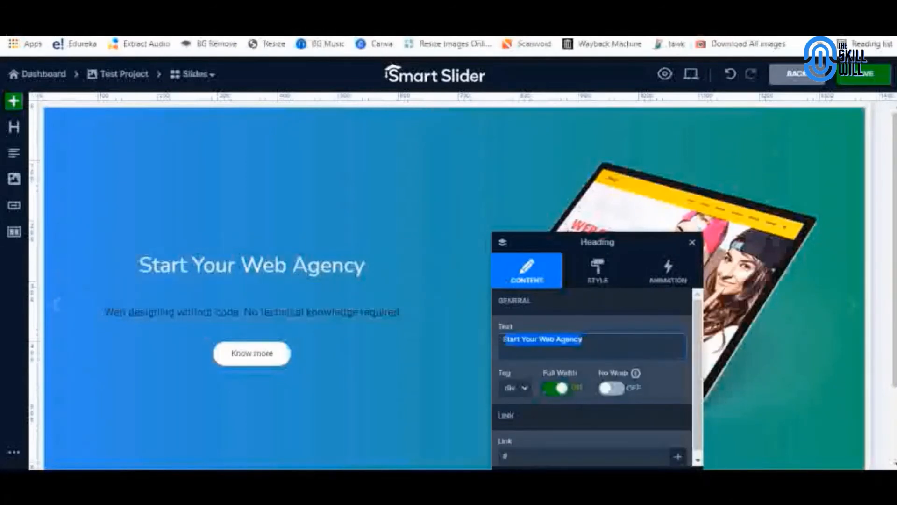
{"action": "left_click", "coordinate": [555, 344]}
{"action": "left_click_drag", "start_coordinate": [582, 339], "coordinate": [545, 340]}
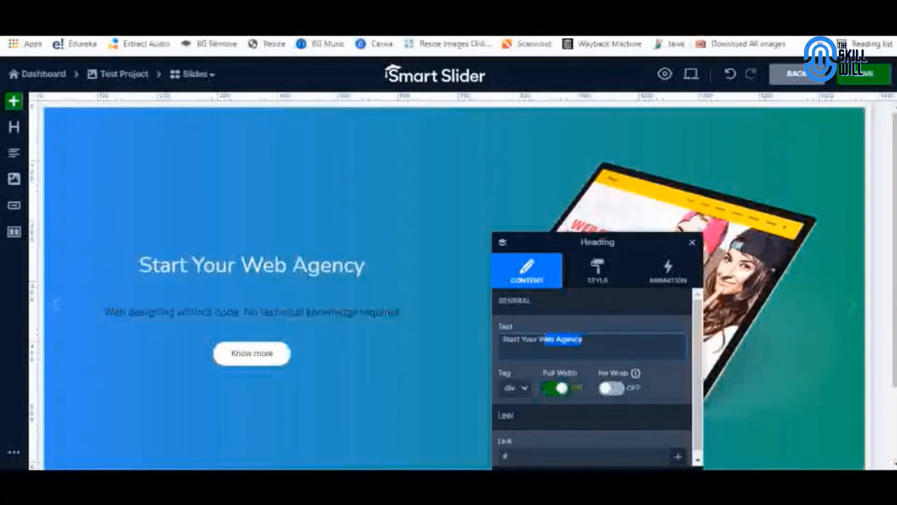
{"action": "type", "text": "F"}
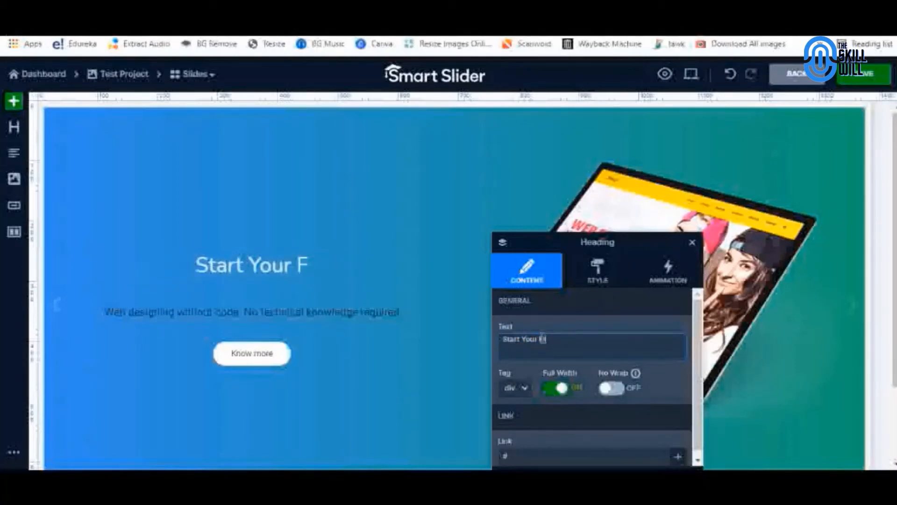
{"action": "type", "text": "reelancing"}
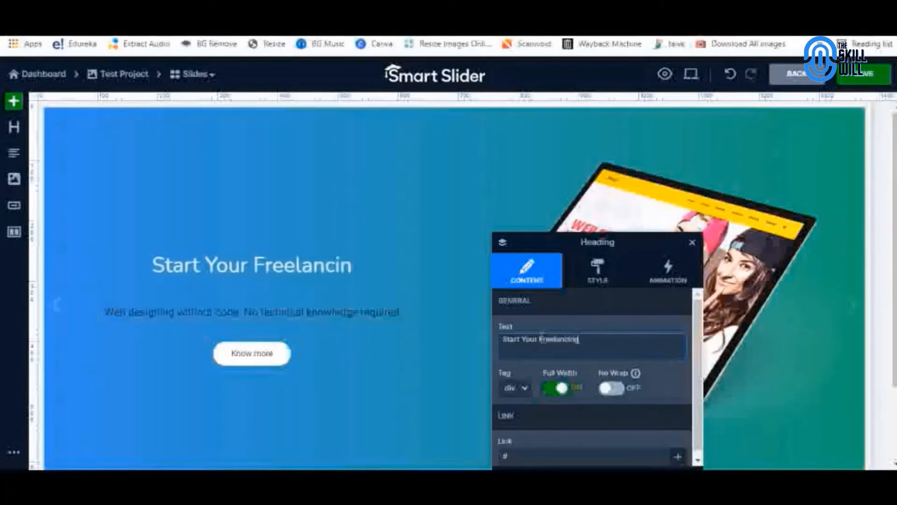
{"action": "type", "text": " Career"}
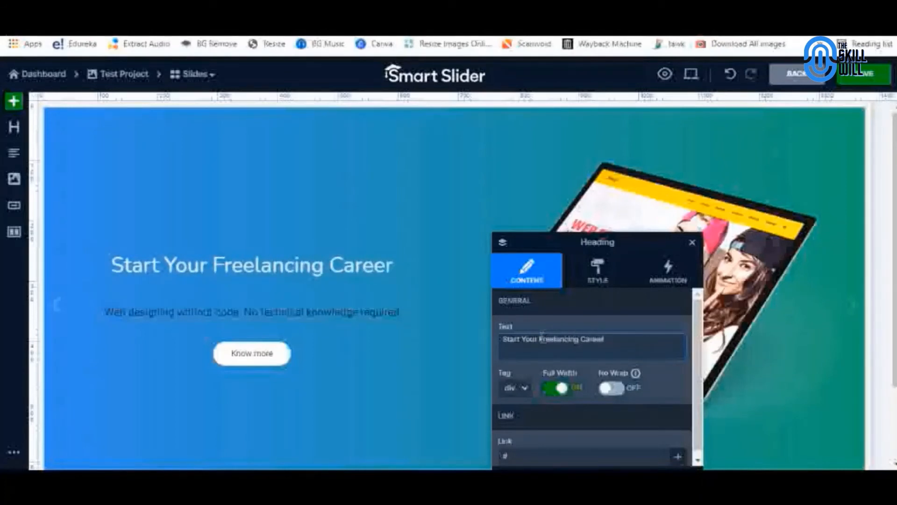
{"action": "left_click", "coordinate": [857, 74]}
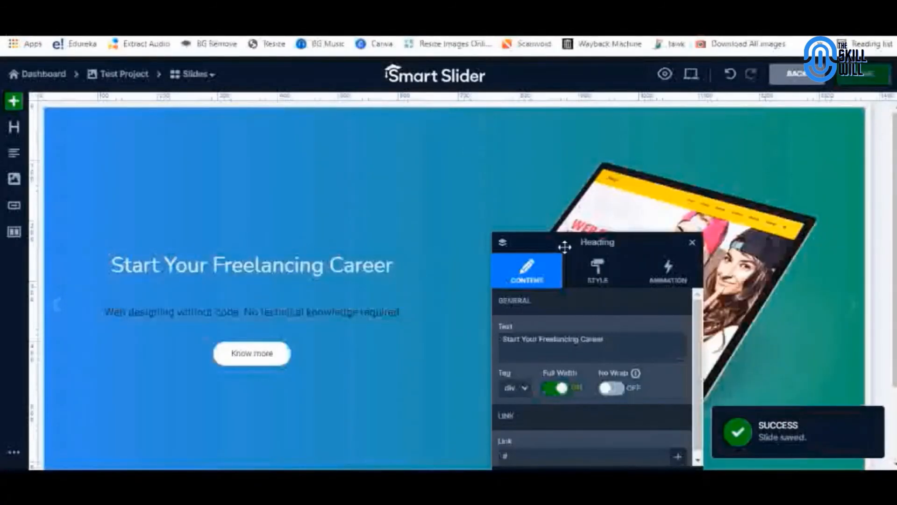
Move the settings window off most of the image and return to the Test Project slider overview
{"action": "left_click_drag", "start_coordinate": [564, 246], "coordinate": [764, 237]}
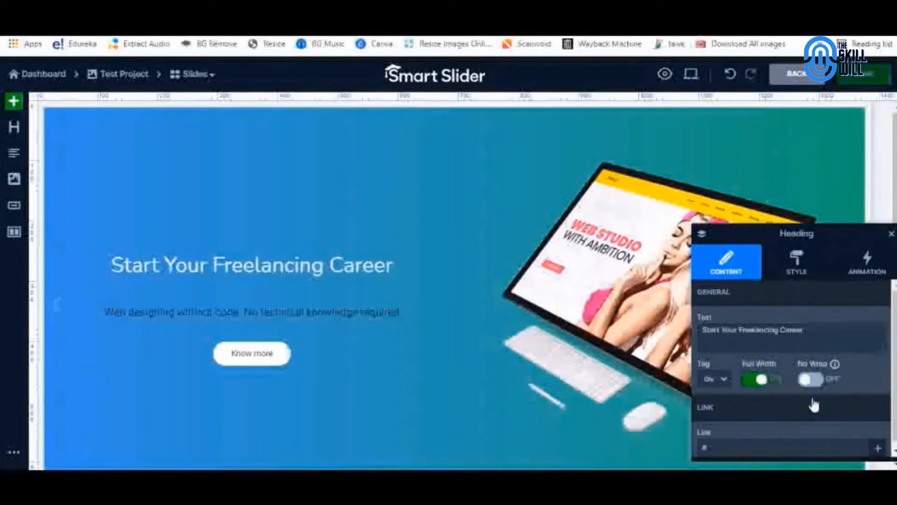
{"action": "left_click", "coordinate": [690, 74]}
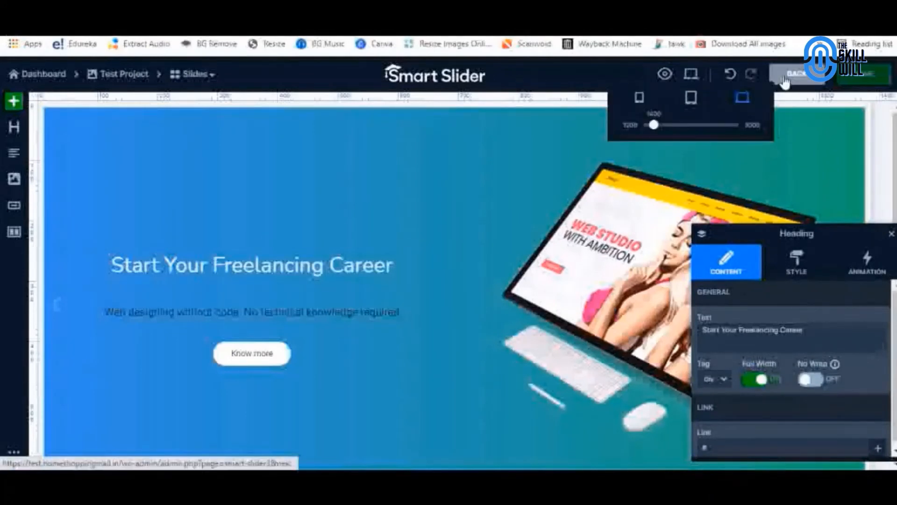
{"action": "left_click", "coordinate": [783, 80]}
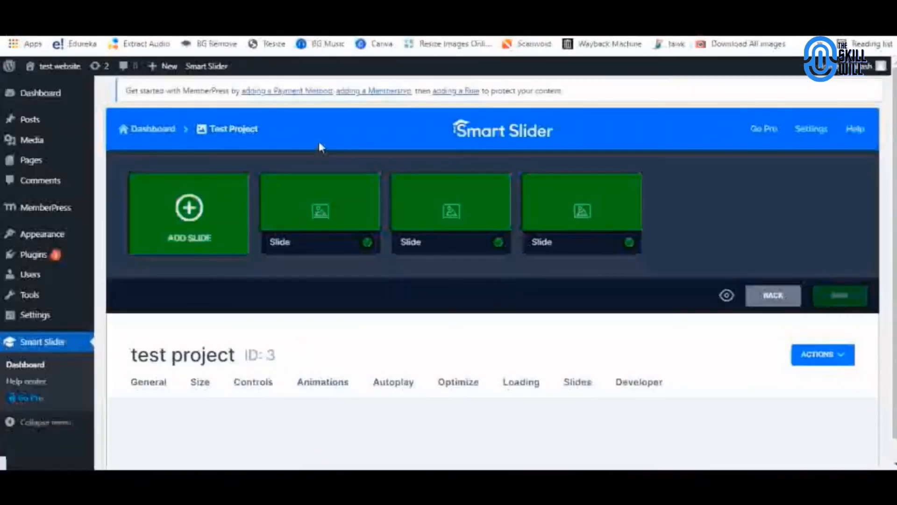
Examine the slider's General, Size, Controls, Animations, Autoplay and Optimize settings, ending at the General publishing options
{"action": "mouse_move", "coordinate": [353, 213]}
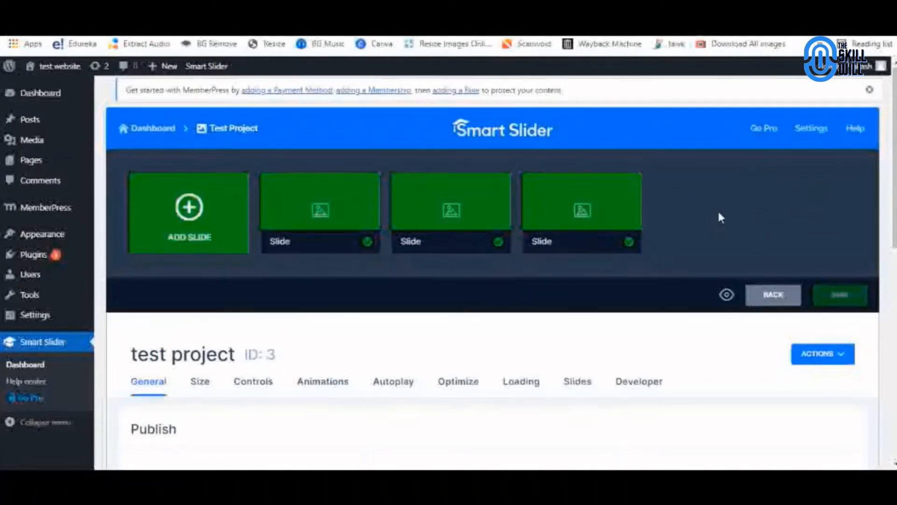
{"action": "scroll", "coordinate": [715, 225], "scroll_direction": "down", "scroll_amount": 3}
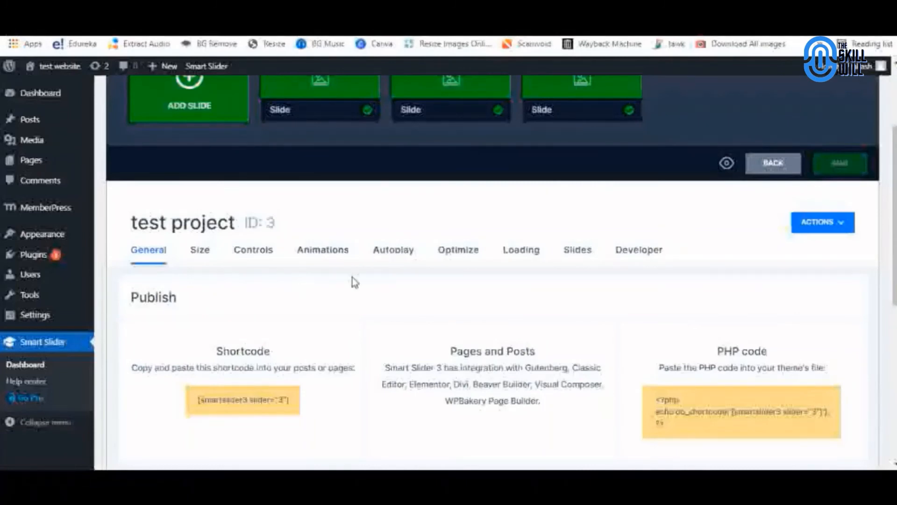
{"action": "scroll", "coordinate": [404, 224], "scroll_direction": "down", "scroll_amount": 6}
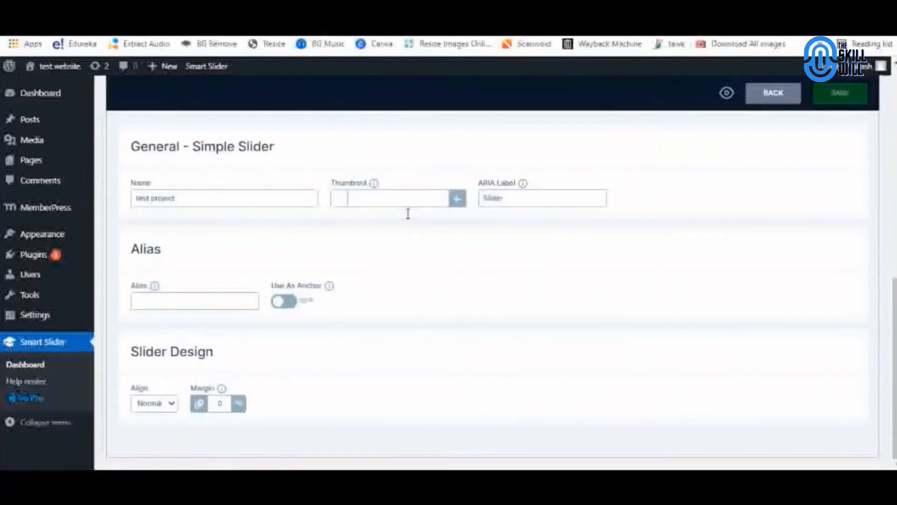
{"action": "scroll", "coordinate": [408, 217], "scroll_direction": "up", "scroll_amount": 7}
{"action": "left_click", "coordinate": [199, 234]}
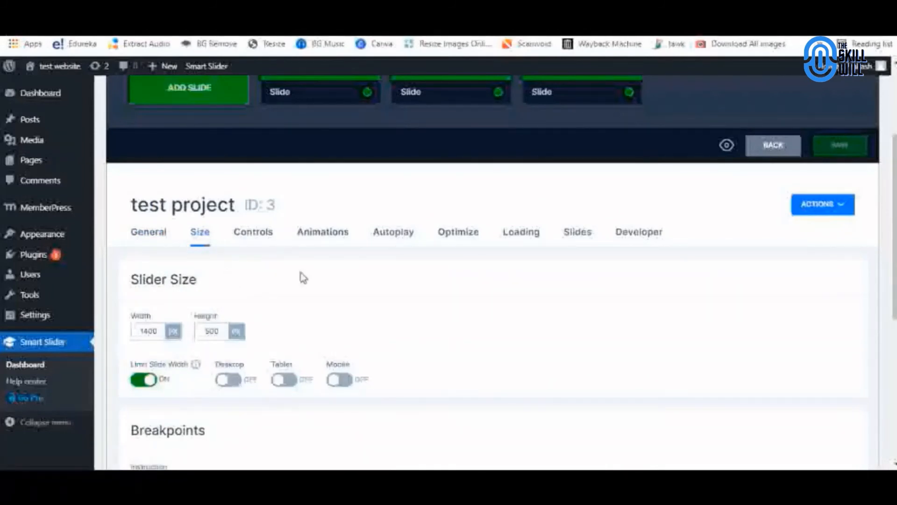
{"action": "left_click", "coordinate": [262, 236]}
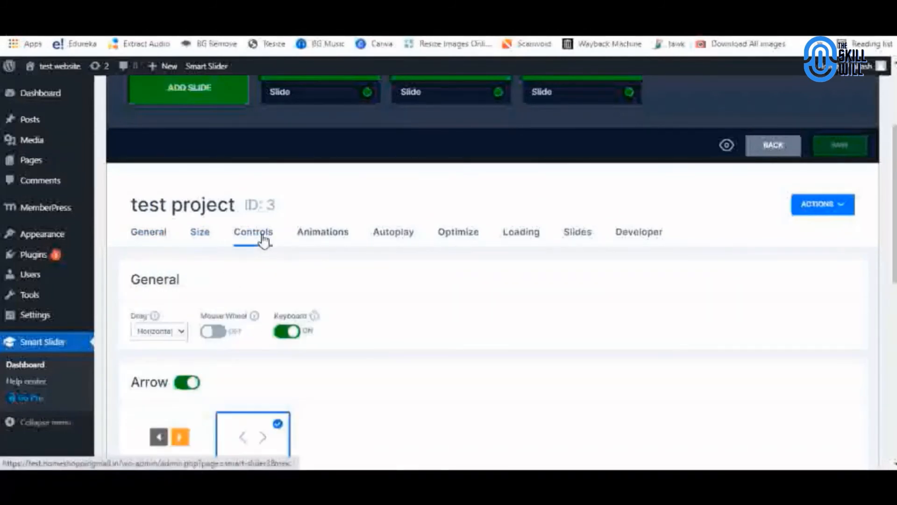
{"action": "left_click", "coordinate": [320, 238]}
{"action": "scroll", "coordinate": [468, 295], "scroll_direction": "down", "scroll_amount": 1}
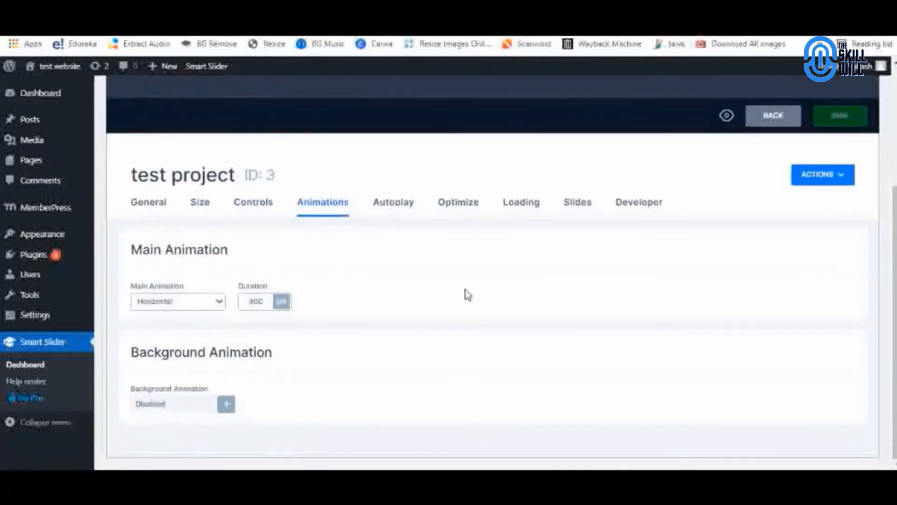
{"action": "left_click", "coordinate": [394, 205]}
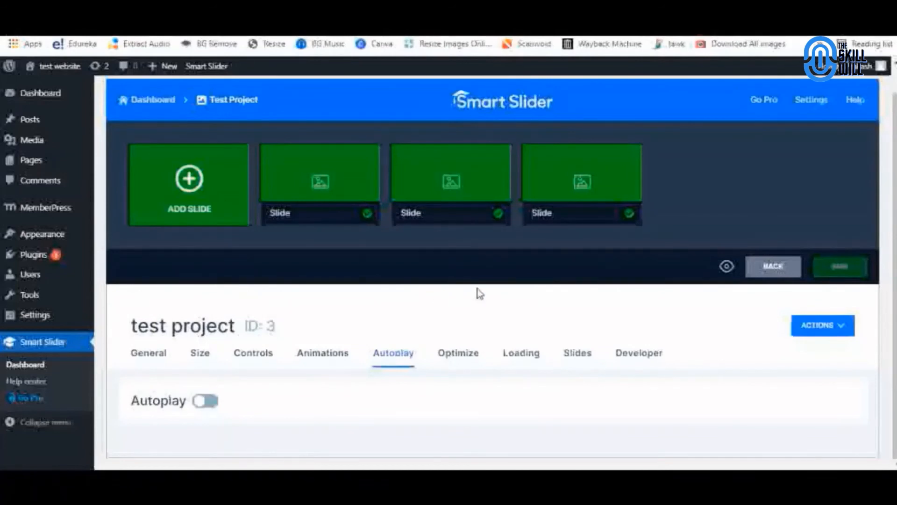
{"action": "left_click", "coordinate": [460, 356]}
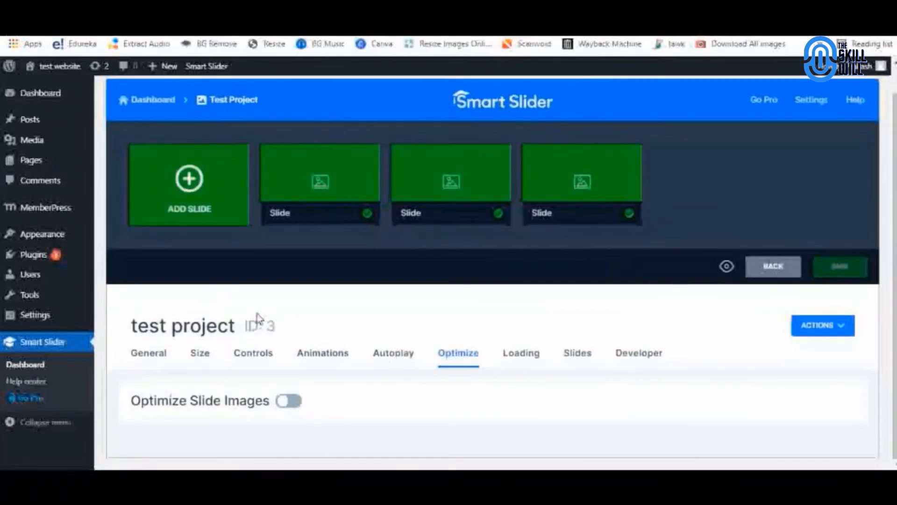
{"action": "left_click", "coordinate": [150, 361]}
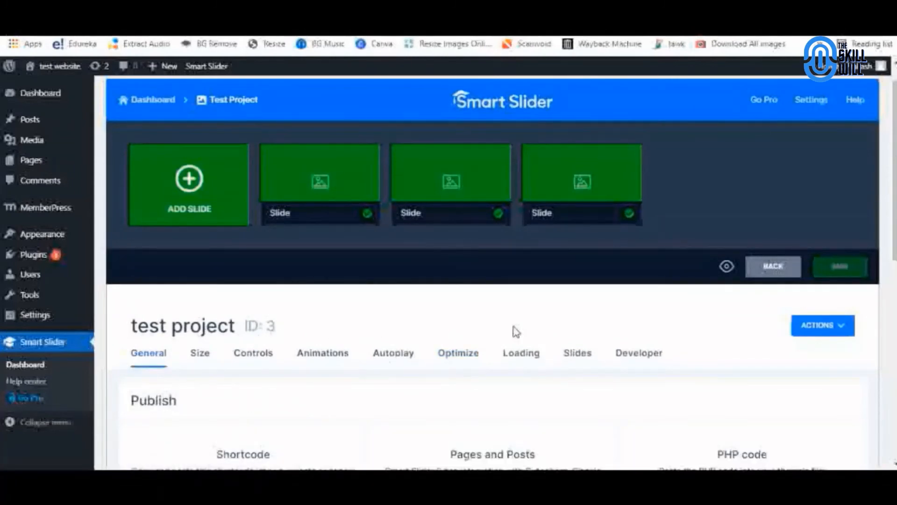
{"action": "scroll", "coordinate": [607, 332], "scroll_direction": "down", "scroll_amount": 1}
{"action": "scroll", "coordinate": [625, 329], "scroll_direction": "down", "scroll_amount": 2}
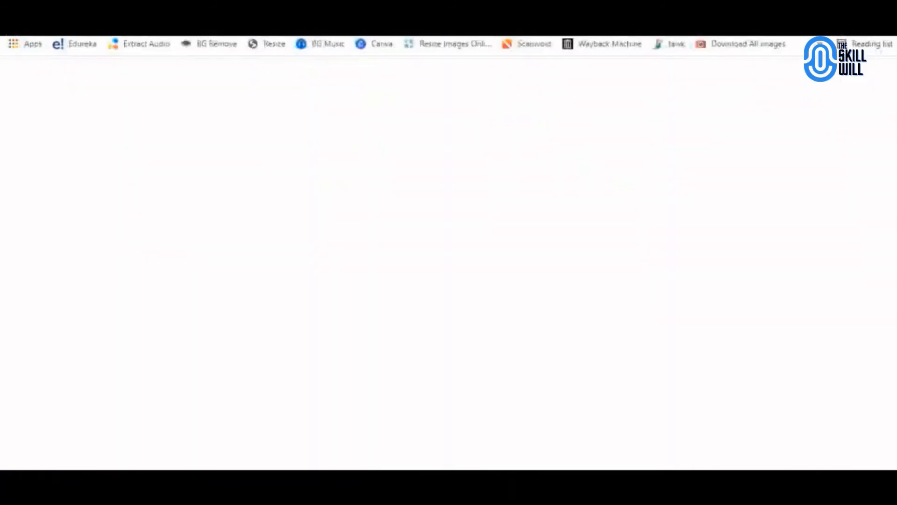
Open the Home page for editing from the list of all WordPress pages and look over its editor
{"action": "mouse_move", "coordinate": [34, 204]}
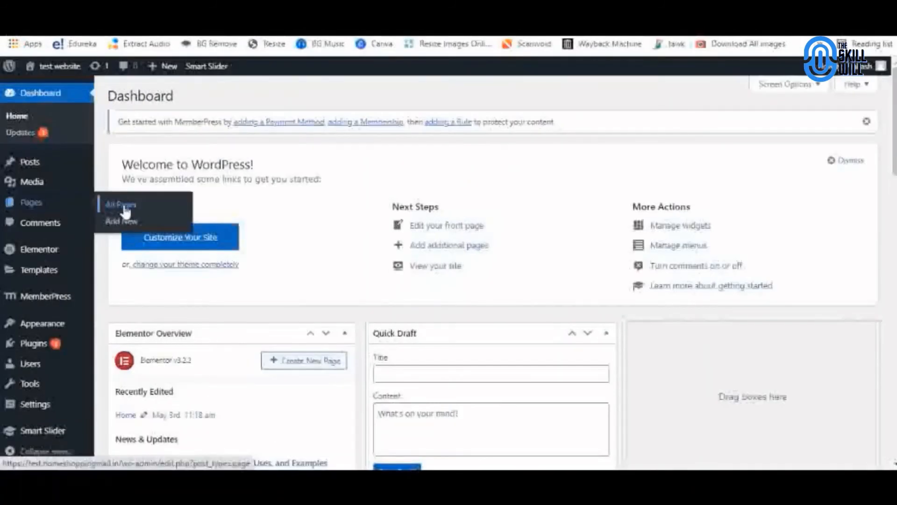
{"action": "left_click", "coordinate": [124, 207]}
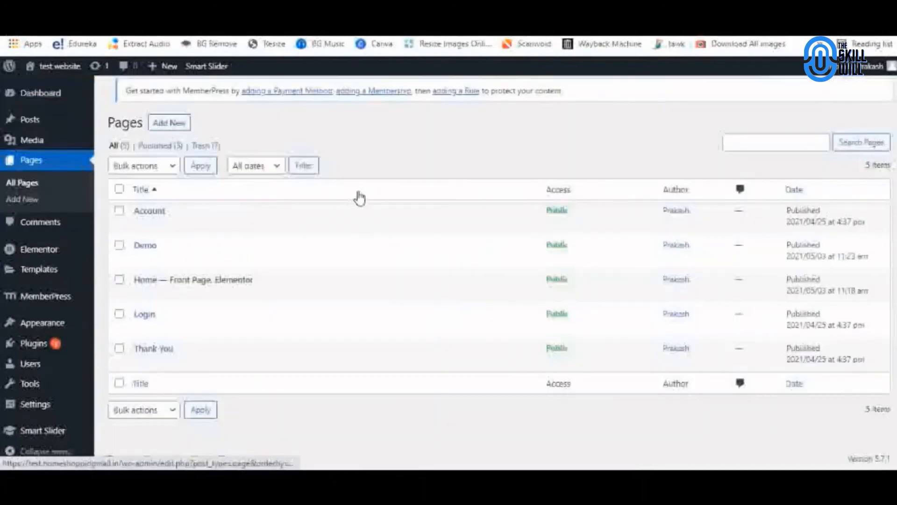
{"action": "left_click", "coordinate": [140, 303]}
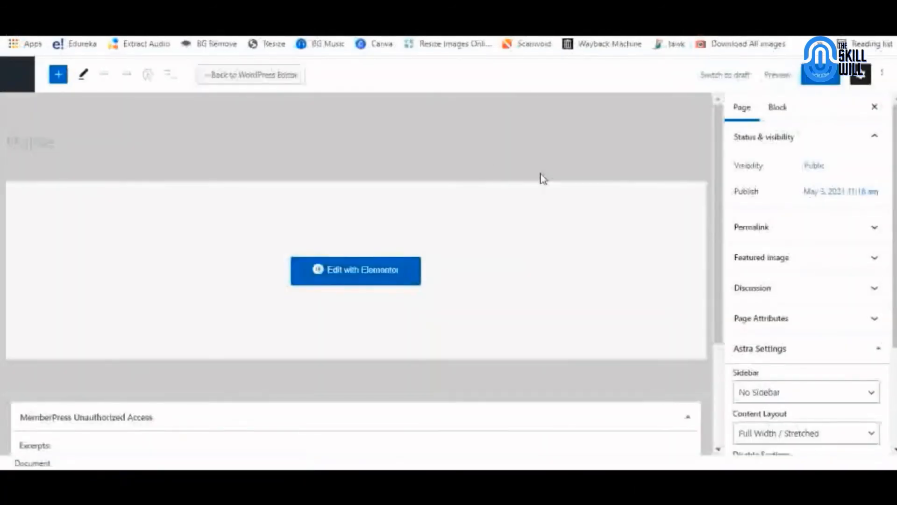
{"action": "scroll", "coordinate": [542, 178], "scroll_direction": "down", "scroll_amount": 2}
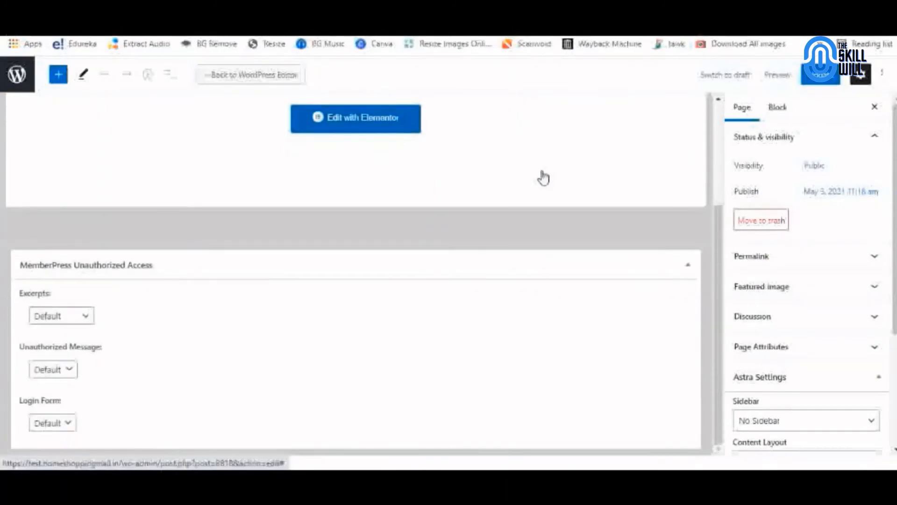
{"action": "scroll", "coordinate": [542, 177], "scroll_direction": "up", "scroll_amount": 3}
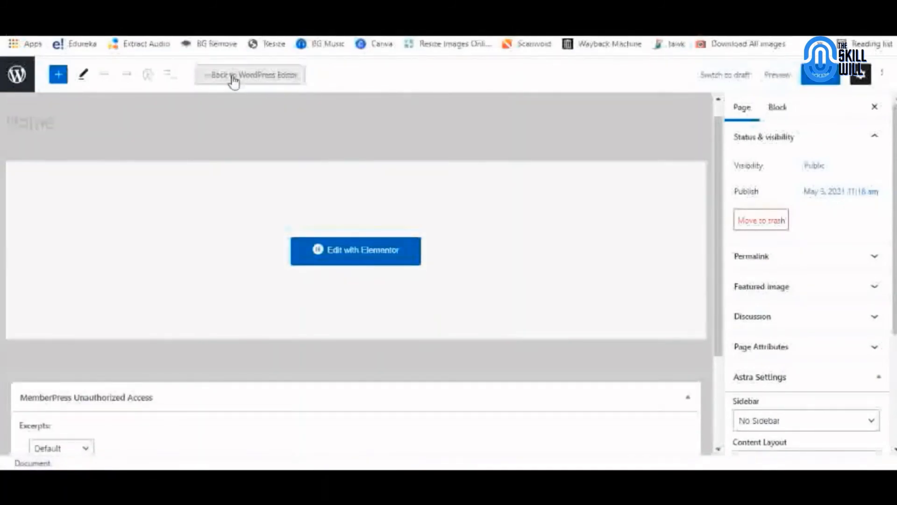
Open the Home page in Elementor and add an empty single-column section
{"action": "left_click", "coordinate": [346, 262]}
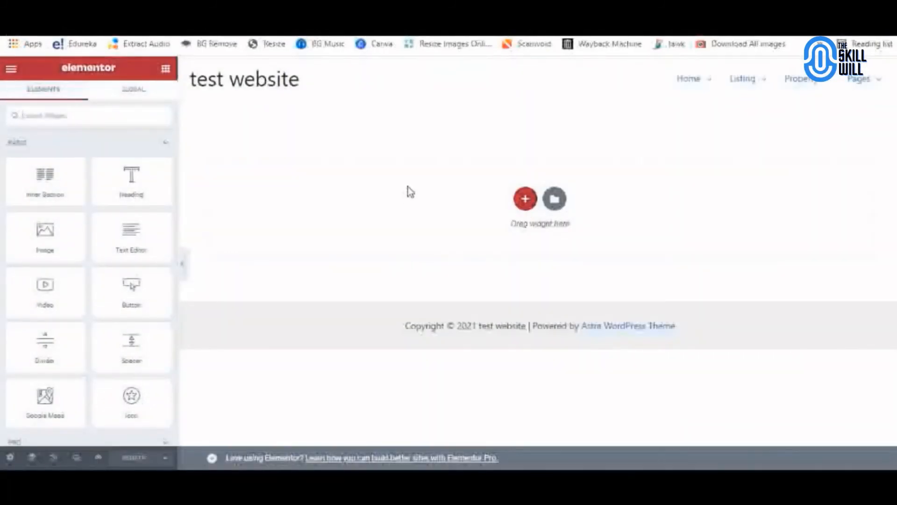
{"action": "left_click", "coordinate": [526, 198]}
{"action": "left_click", "coordinate": [385, 236]}
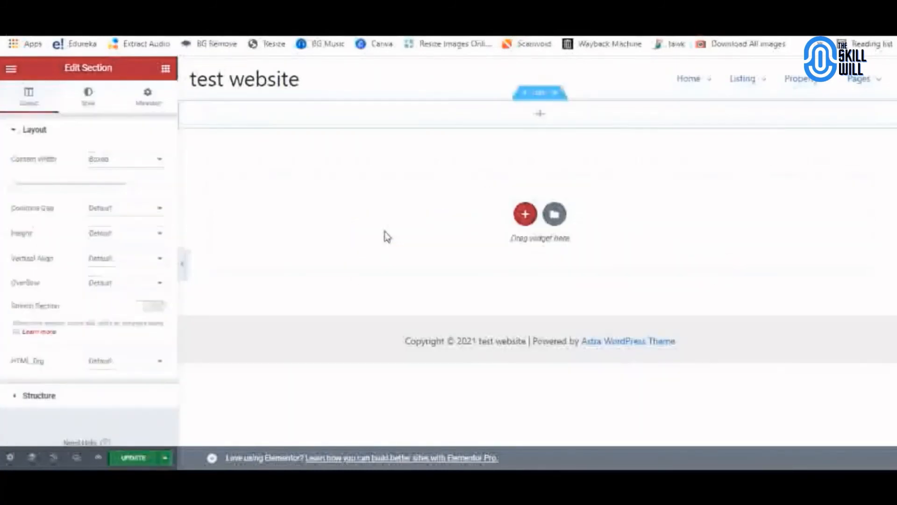
Search the widgets for "sh" and place a Shortcode widget in the new section
{"action": "left_click", "coordinate": [166, 68]}
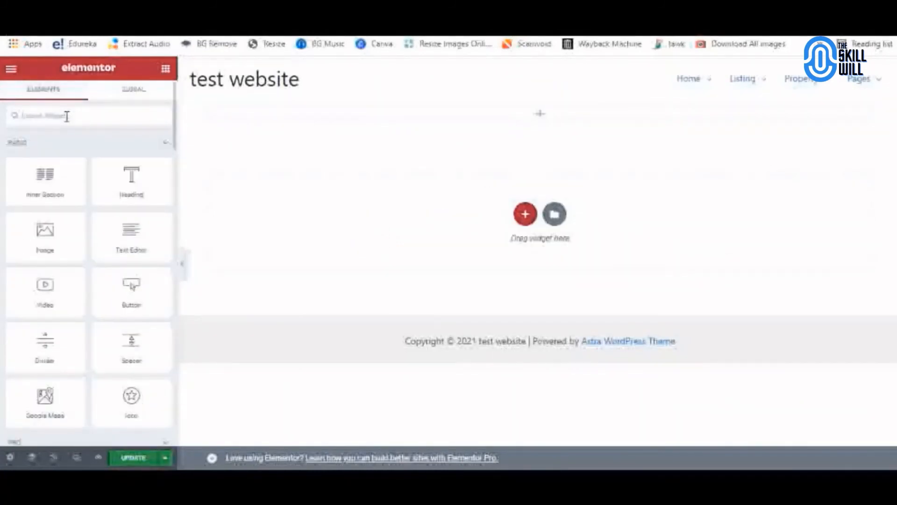
{"action": "left_click", "coordinate": [67, 116]}
{"action": "type", "text": "sh"}
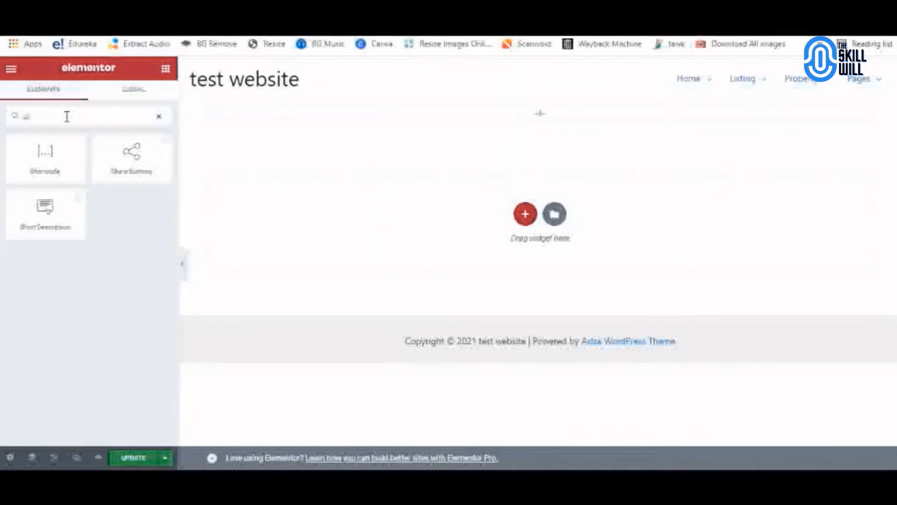
{"action": "left_click_drag", "start_coordinate": [44, 152], "coordinate": [526, 112]}
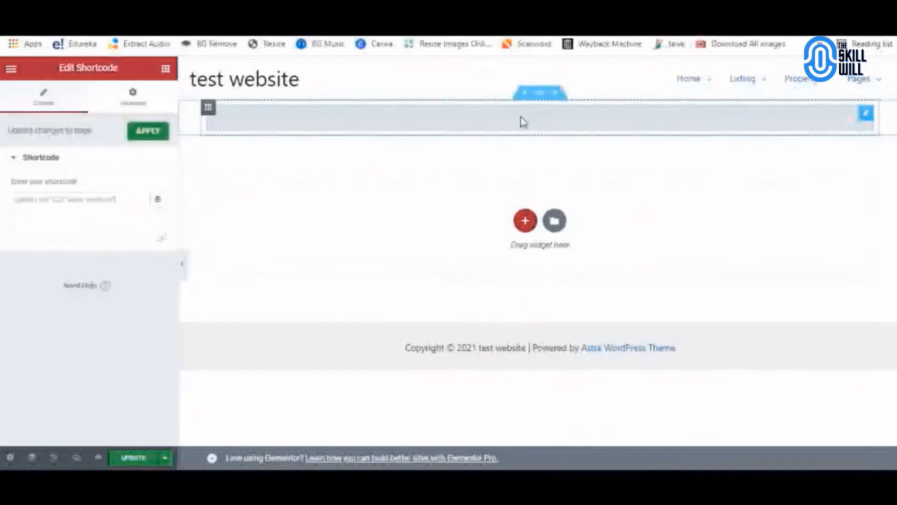
Enter the shortcode [smartslider3 slider="3"] in the widget, apply it and update the Home page
{"action": "left_click", "coordinate": [49, 200]}
{"action": "type", "text": "[smartslider3 slider=\"3\"]"}
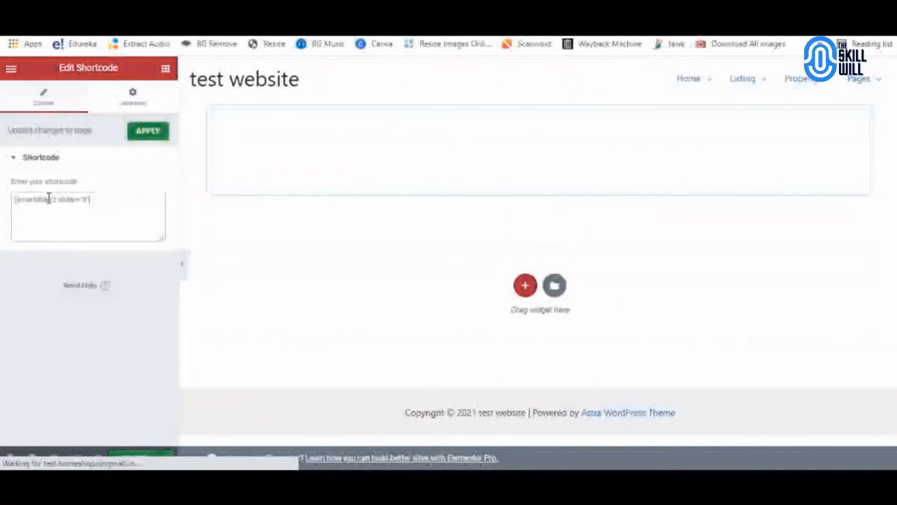
{"action": "left_click", "coordinate": [105, 200]}
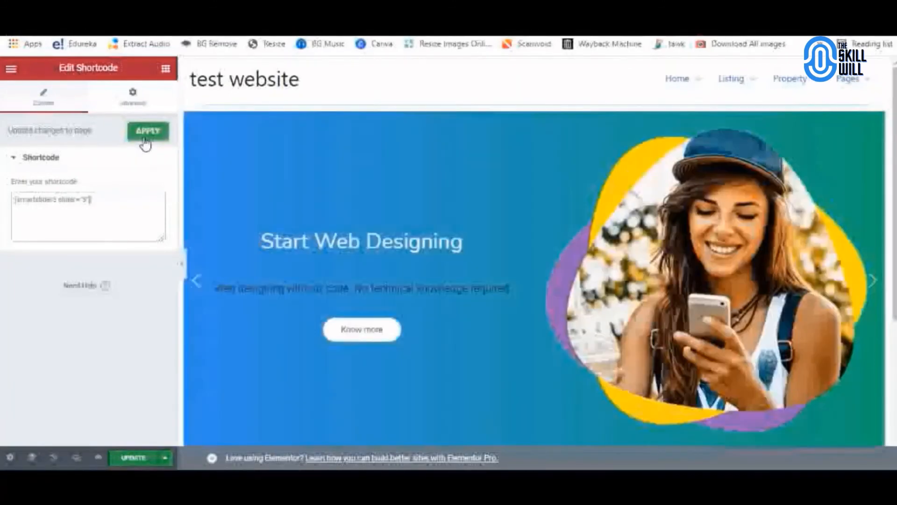
{"action": "left_click", "coordinate": [142, 135]}
{"action": "left_click", "coordinate": [134, 458]}
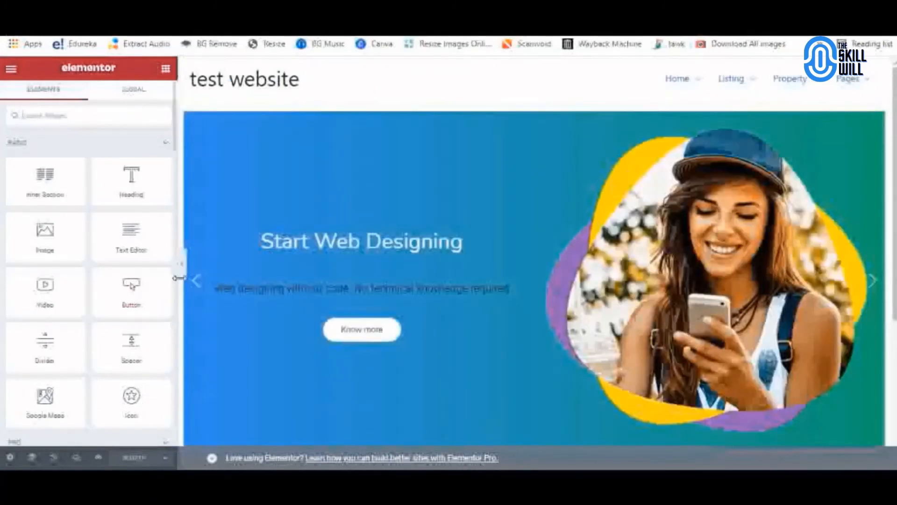
Collapse the Elementor panel to look over the embedded slider on the Home page, then restore the panel
{"action": "left_click", "coordinate": [182, 263]}
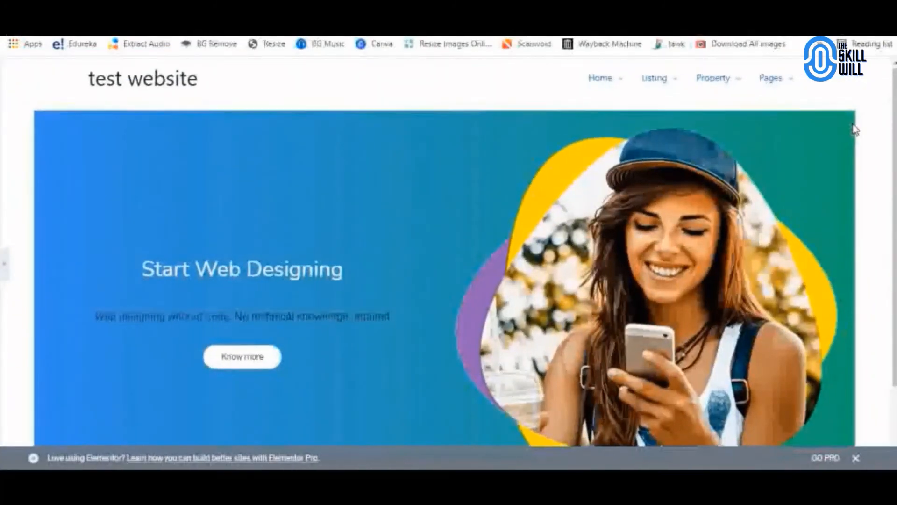
{"action": "scroll", "coordinate": [854, 128], "scroll_direction": "down", "scroll_amount": 2}
{"action": "scroll", "coordinate": [854, 128], "scroll_direction": "up", "scroll_amount": 2}
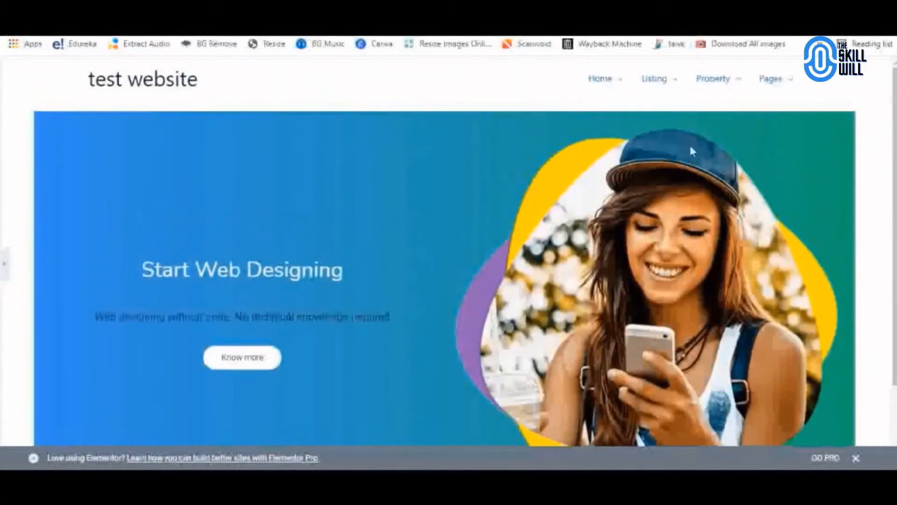
{"action": "scroll", "coordinate": [602, 112], "scroll_direction": "down", "scroll_amount": 2}
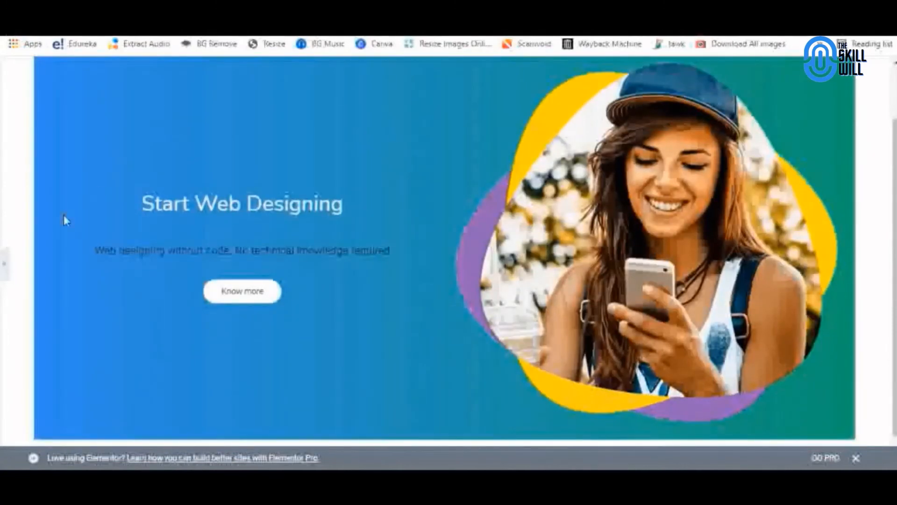
{"action": "left_click", "coordinate": [4, 265]}
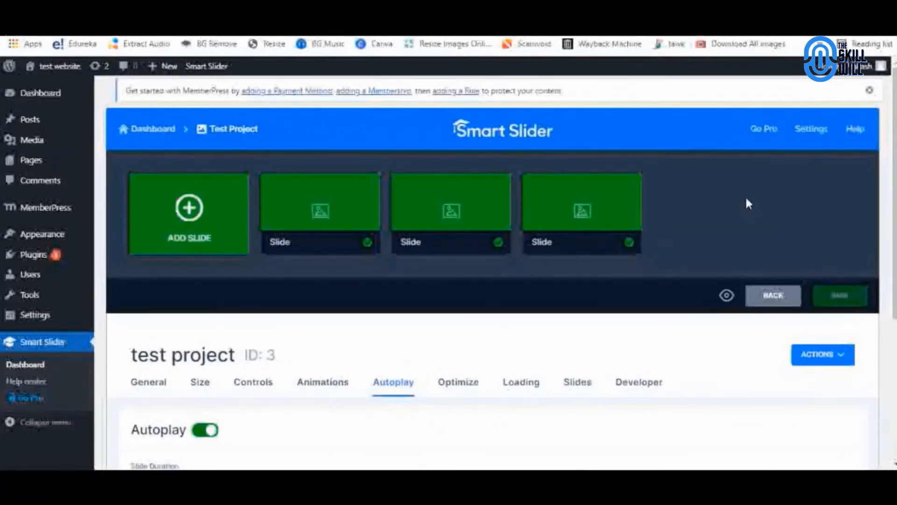
Examine the test project slider's General settings, including publishing, name, alias and the design alignment options
{"action": "scroll", "coordinate": [747, 201], "scroll_direction": "down", "scroll_amount": 2}
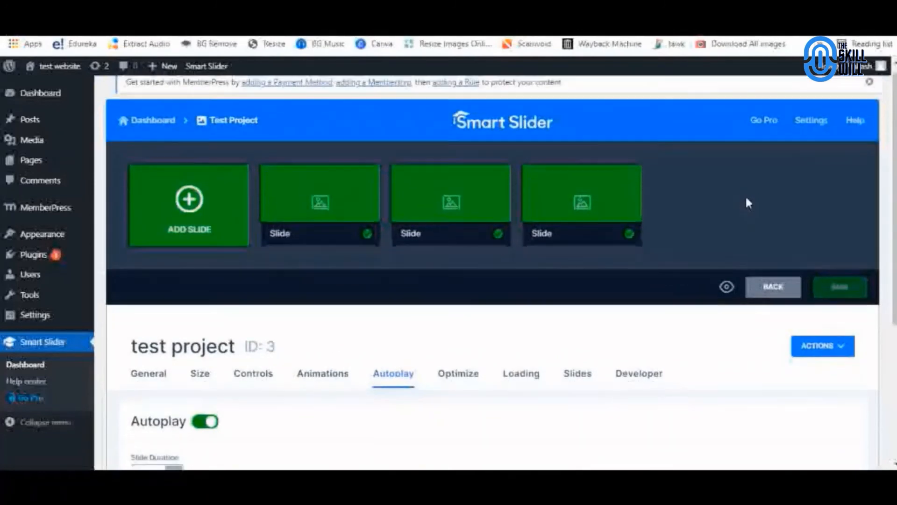
{"action": "left_click", "coordinate": [155, 325]}
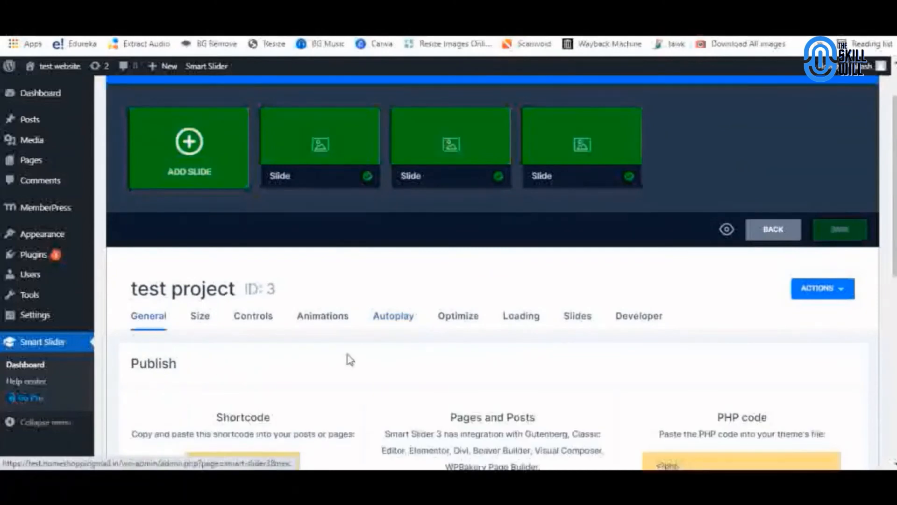
{"action": "scroll", "coordinate": [366, 335], "scroll_direction": "down", "scroll_amount": 4}
{"action": "scroll", "coordinate": [432, 246], "scroll_direction": "down", "scroll_amount": 5}
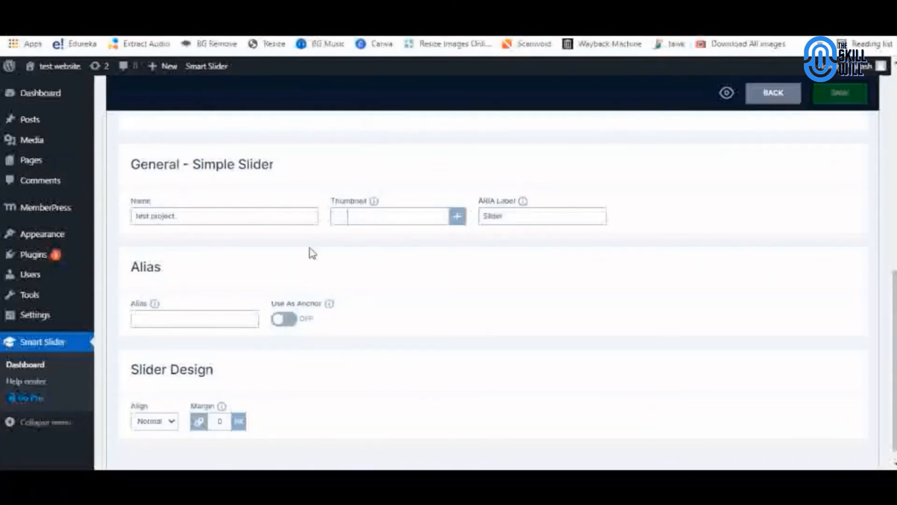
{"action": "scroll", "coordinate": [362, 249], "scroll_direction": "down", "scroll_amount": 1}
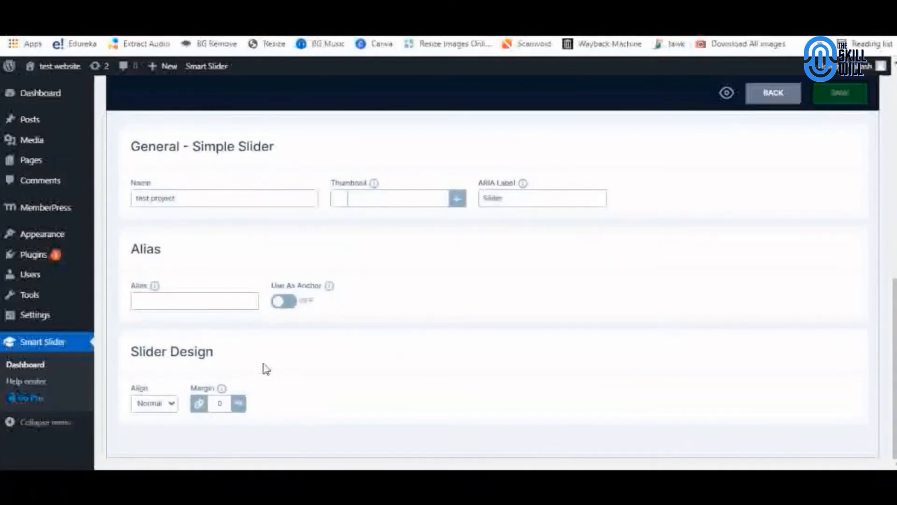
{"action": "left_click", "coordinate": [172, 405]}
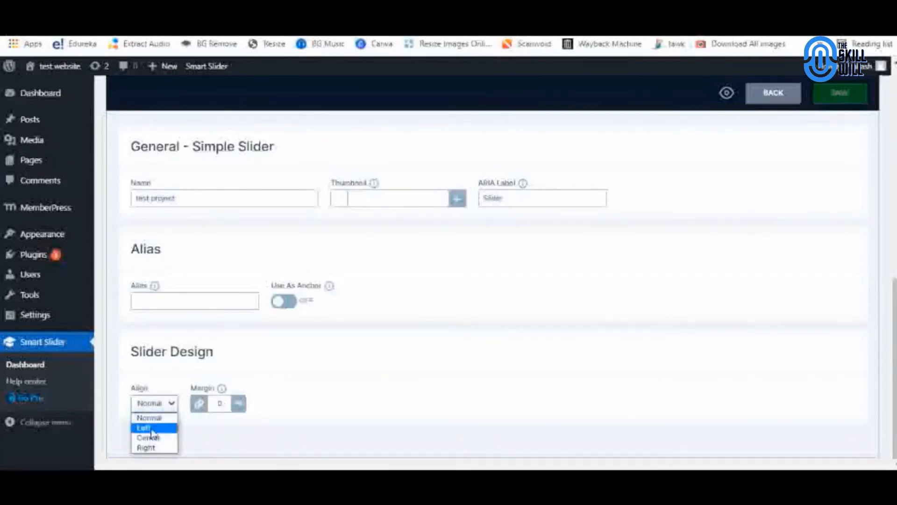
{"action": "left_click", "coordinate": [310, 356]}
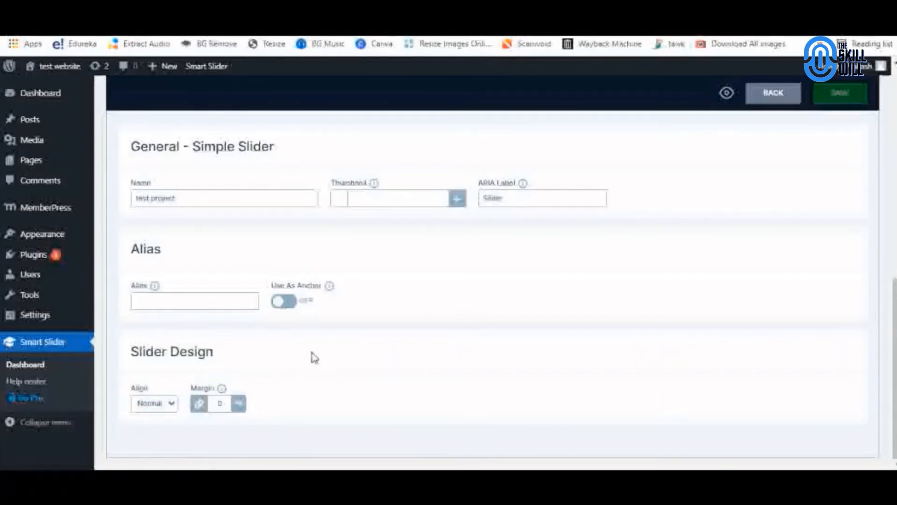
{"action": "scroll", "coordinate": [506, 327], "scroll_direction": "up", "scroll_amount": 10}
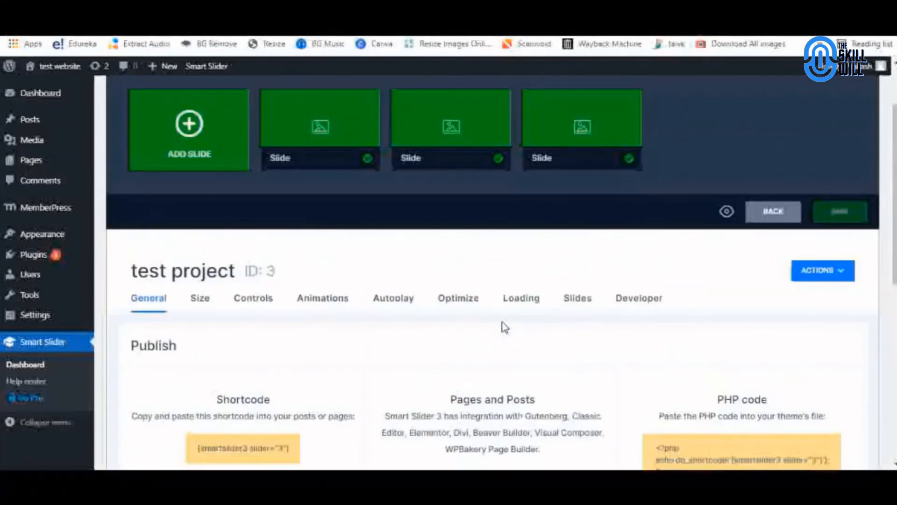
Examine the slider's Size settings, covering width and height, slide width limits, breakpoints and layout
{"action": "left_click", "coordinate": [200, 299]}
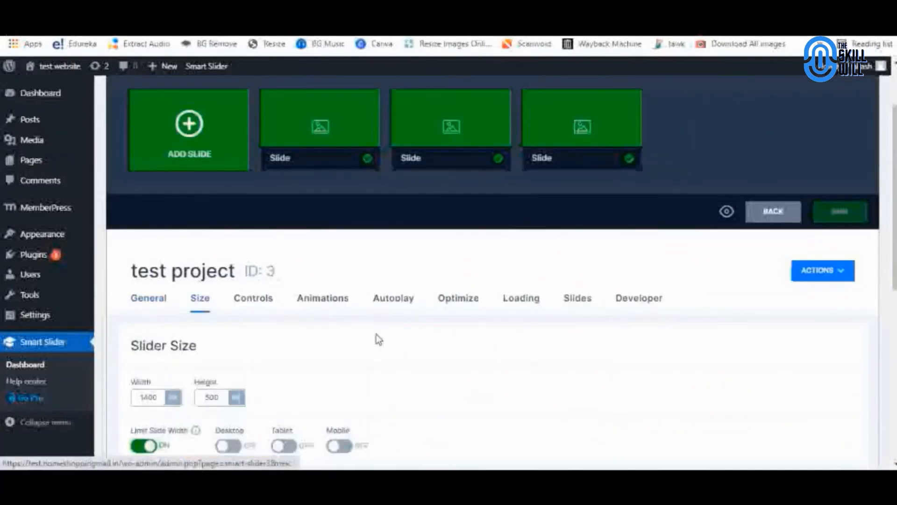
{"action": "scroll", "coordinate": [501, 307], "scroll_direction": "down", "scroll_amount": 2}
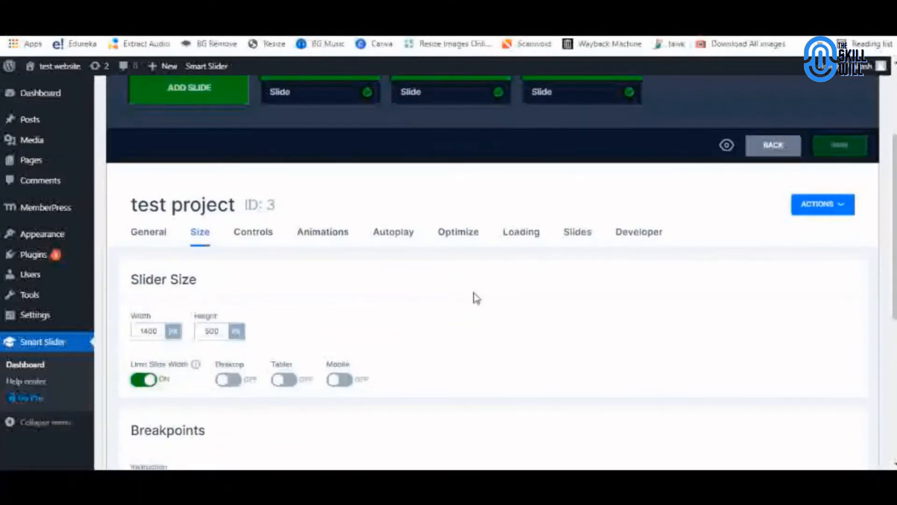
{"action": "scroll", "coordinate": [474, 296], "scroll_direction": "down", "scroll_amount": 2}
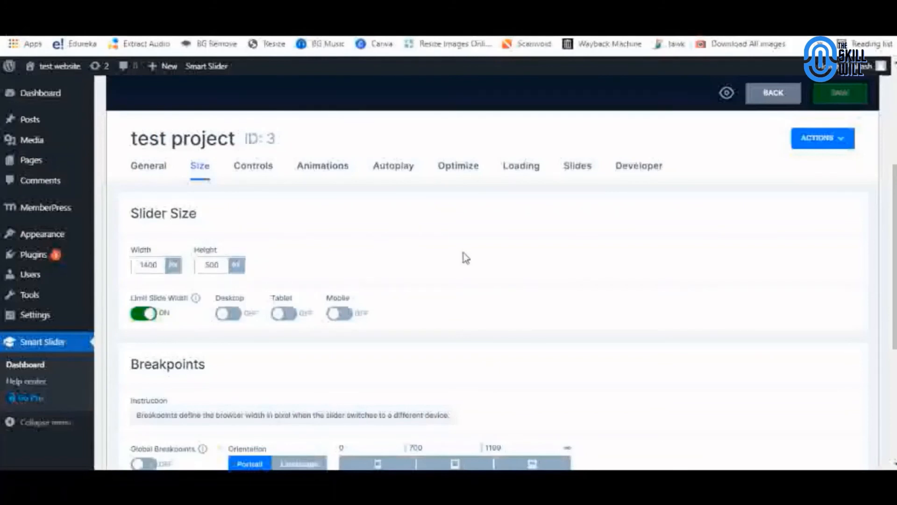
{"action": "scroll", "coordinate": [463, 253], "scroll_direction": "down", "scroll_amount": 2}
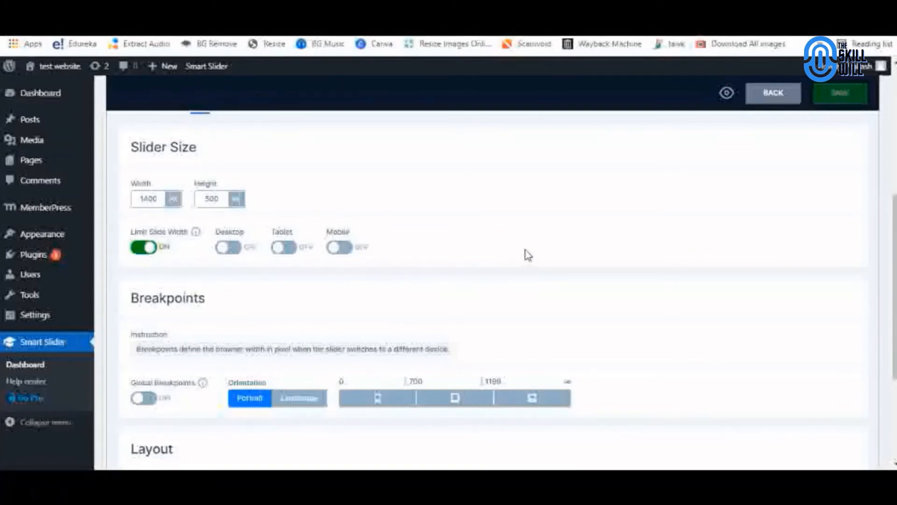
{"action": "scroll", "coordinate": [529, 254], "scroll_direction": "down", "scroll_amount": 3}
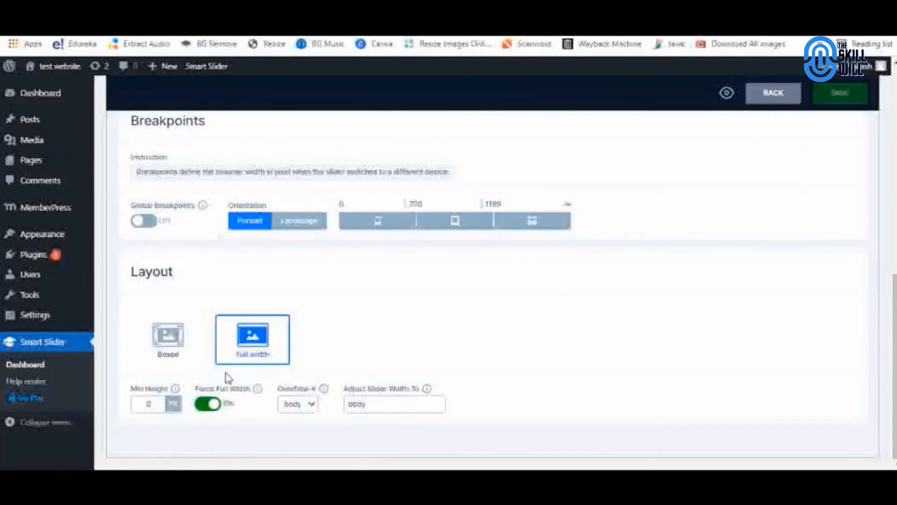
{"action": "scroll", "coordinate": [405, 310], "scroll_direction": "up", "scroll_amount": 1}
{"action": "scroll", "coordinate": [405, 310], "scroll_direction": "up", "scroll_amount": 8}
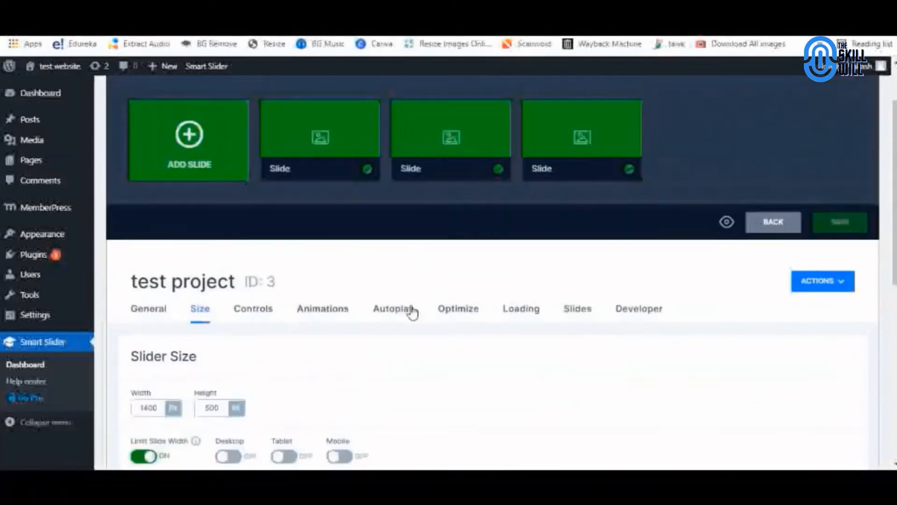
Review the drag direction options in the slider's Controls settings and turn on Mouse Wheel control
{"action": "left_click", "coordinate": [253, 326]}
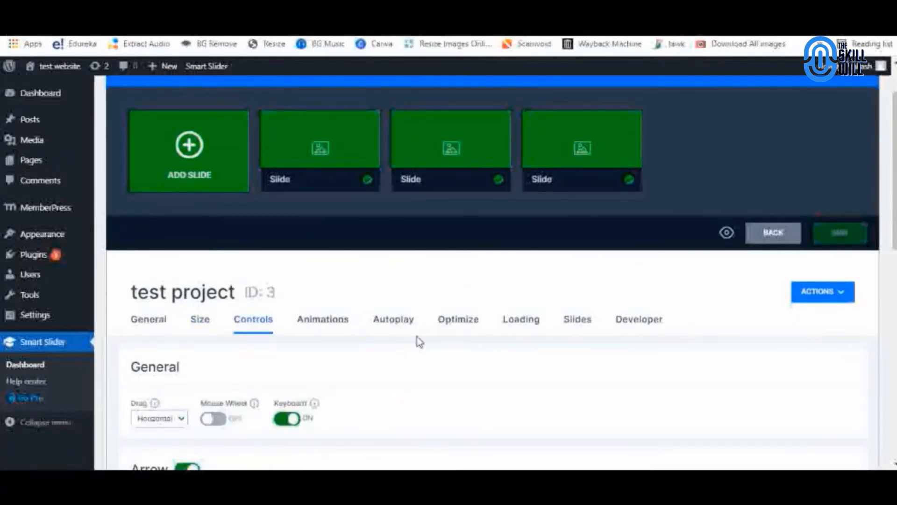
{"action": "scroll", "coordinate": [411, 369], "scroll_direction": "down", "scroll_amount": 1}
{"action": "scroll", "coordinate": [413, 365], "scroll_direction": "down", "scroll_amount": 2}
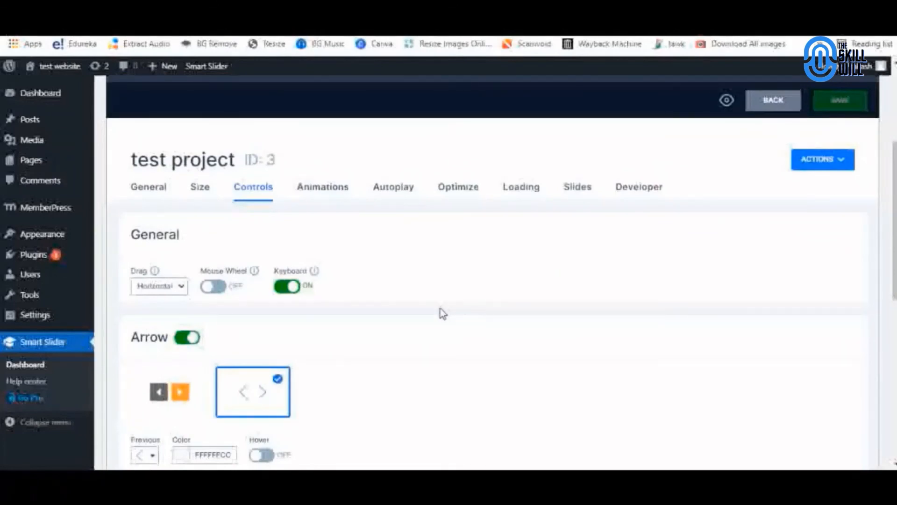
{"action": "left_click", "coordinate": [182, 287]}
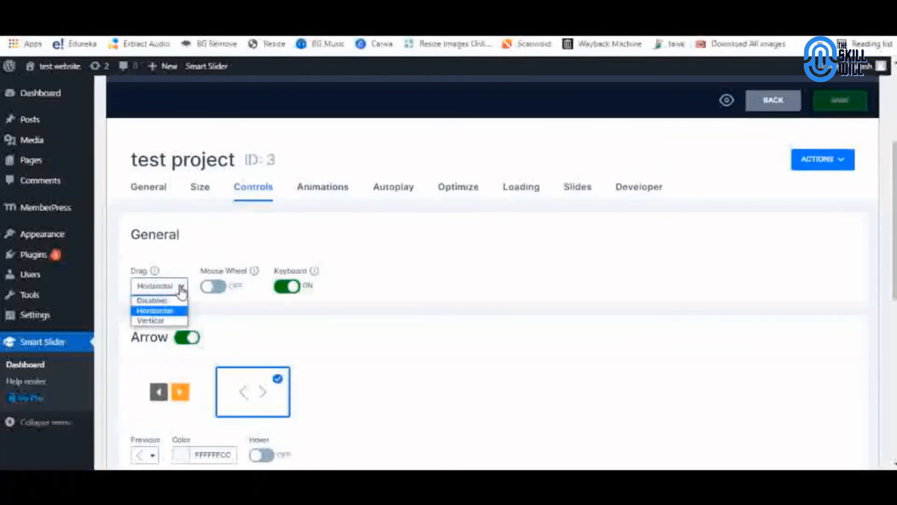
{"action": "left_click", "coordinate": [182, 288]}
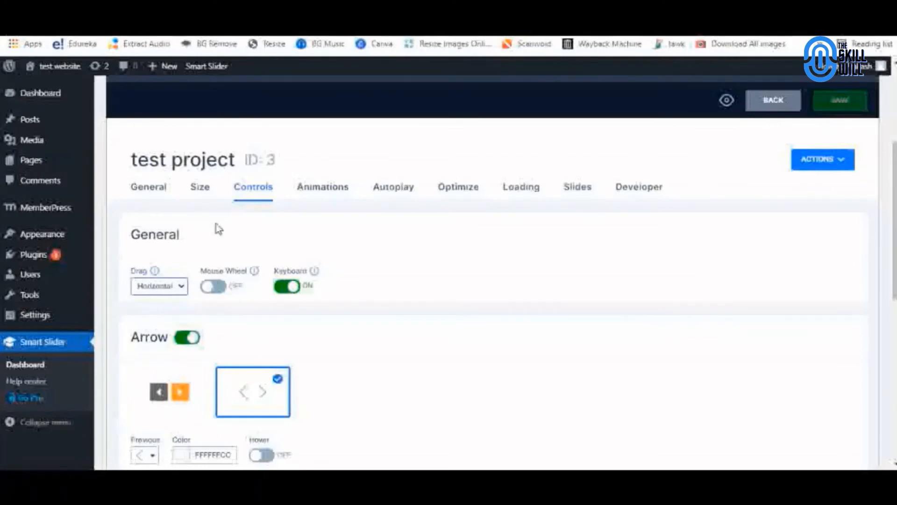
{"action": "left_click", "coordinate": [222, 294]}
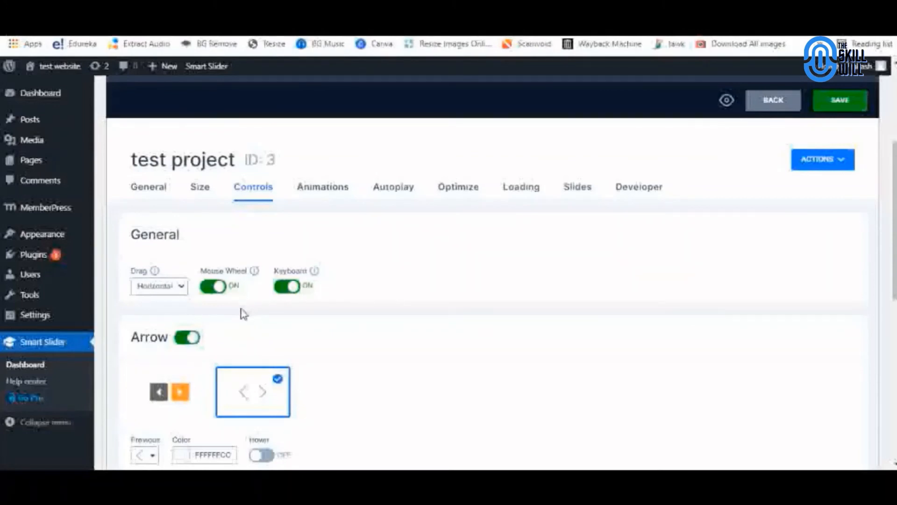
Try the boxed arrow style, switch back to the thin arrows and look over the remaining arrow options
{"action": "scroll", "coordinate": [283, 320], "scroll_direction": "down", "scroll_amount": 3}
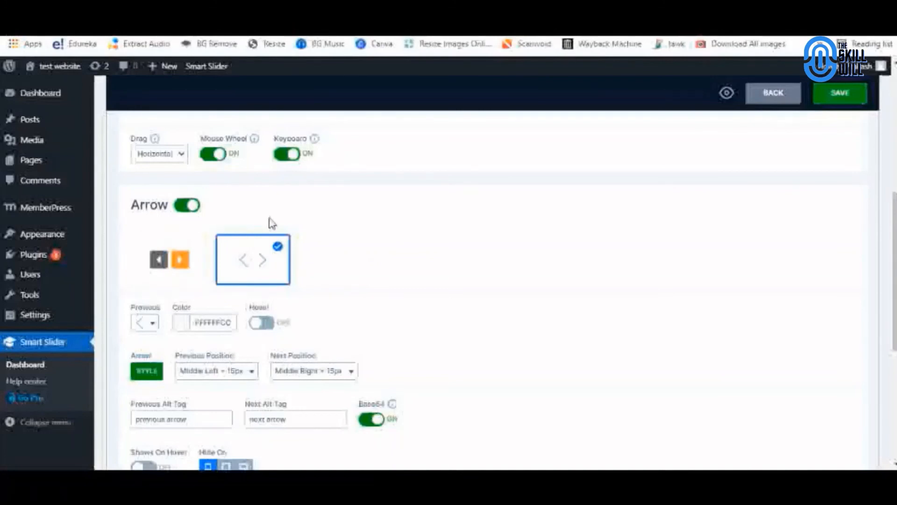
{"action": "left_click", "coordinate": [165, 266]}
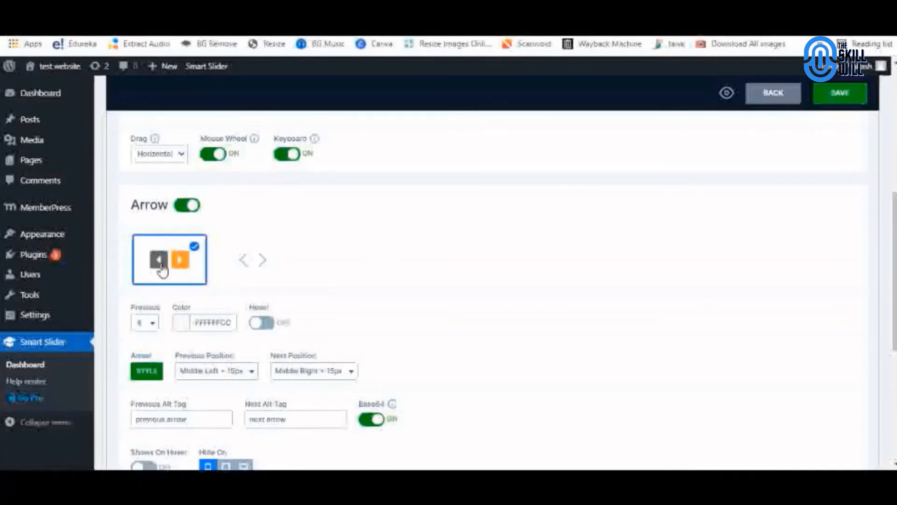
{"action": "left_click", "coordinate": [250, 260]}
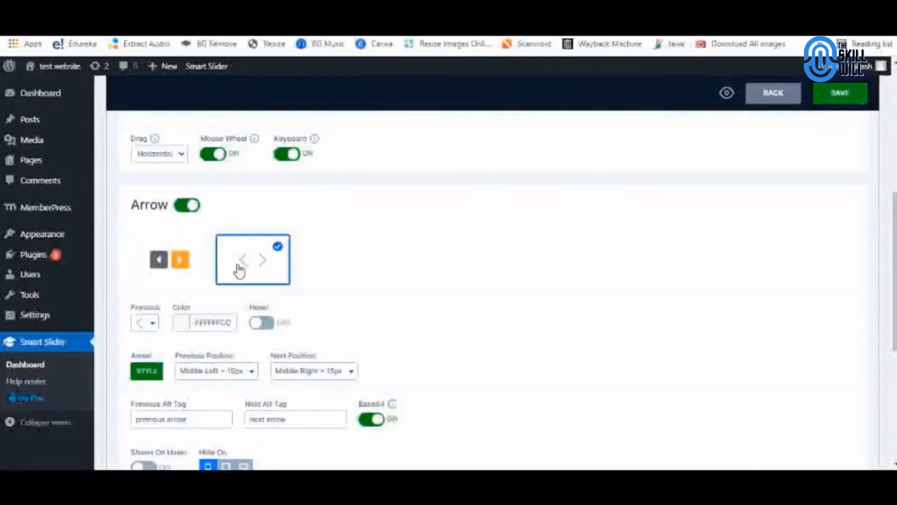
{"action": "scroll", "coordinate": [401, 263], "scroll_direction": "down", "scroll_amount": 3}
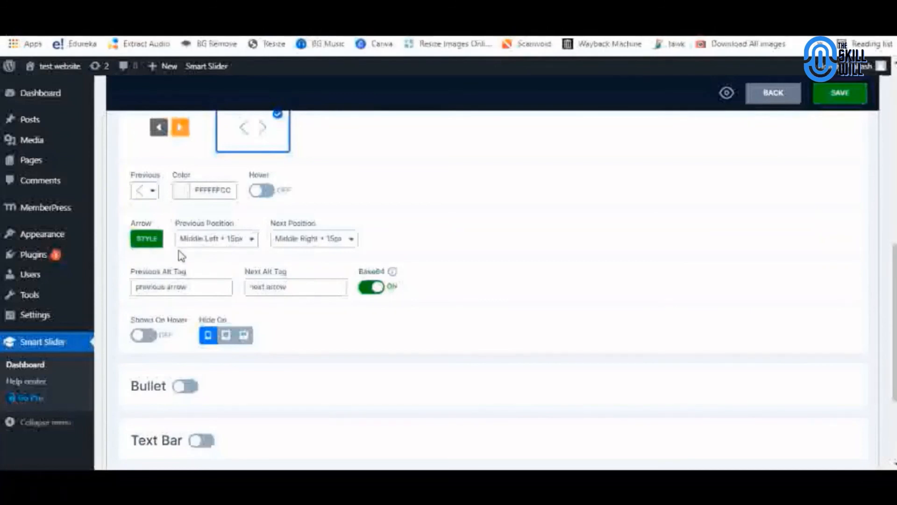
{"action": "scroll", "coordinate": [496, 274], "scroll_direction": "down", "scroll_amount": 1}
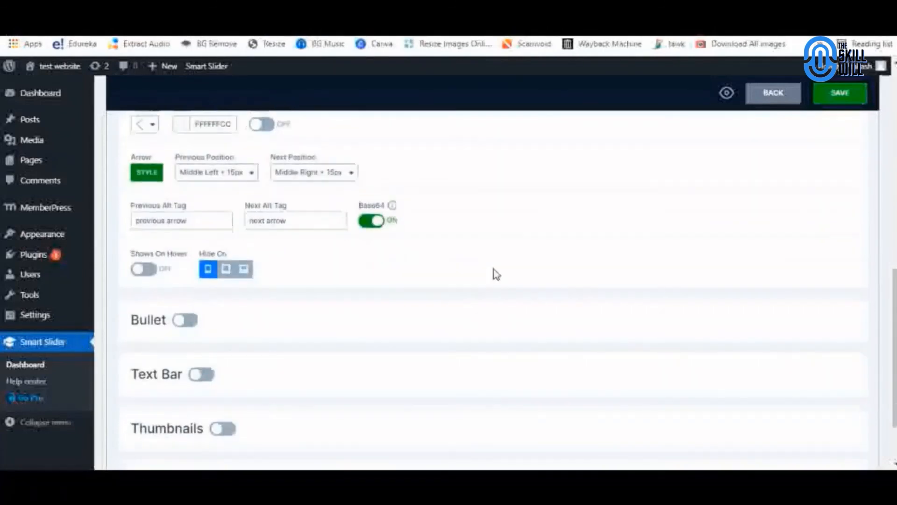
Turn on Shows On Hover for the arrows and hide them on tablet and desktop as well
{"action": "left_click", "coordinate": [146, 272]}
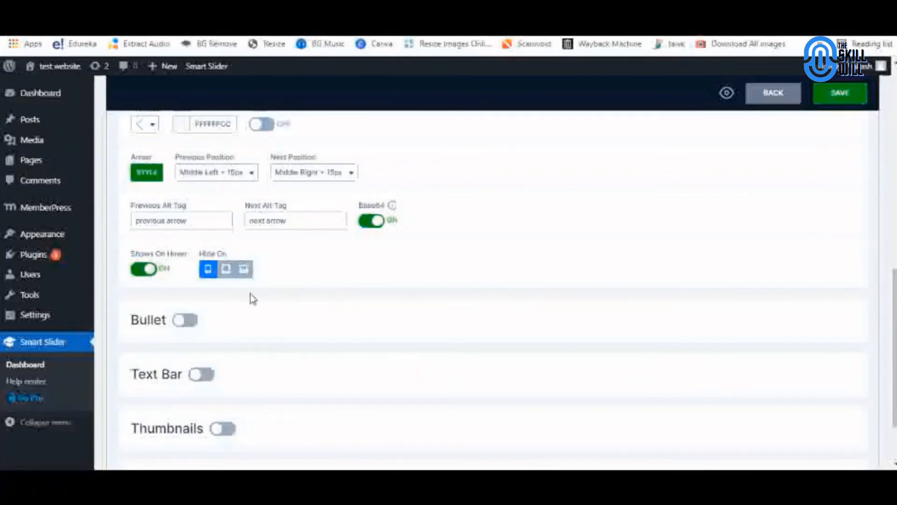
{"action": "left_click", "coordinate": [227, 275]}
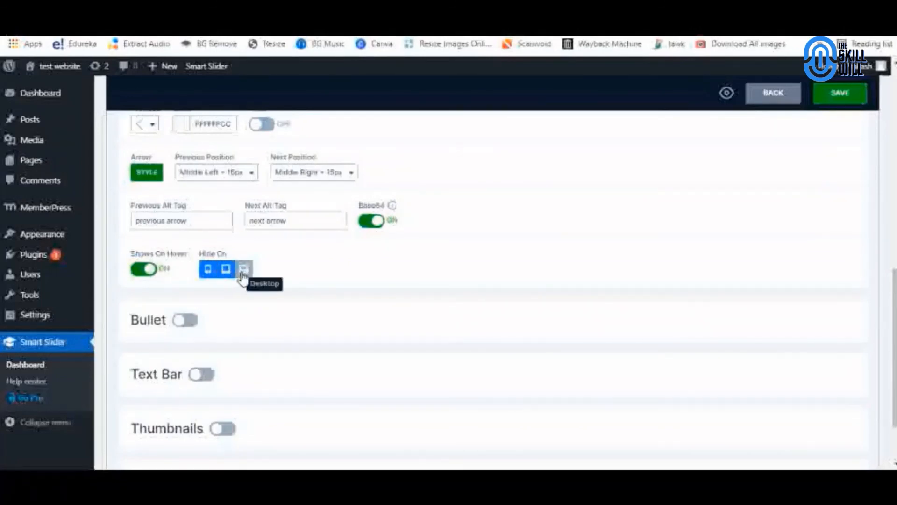
{"action": "left_click", "coordinate": [243, 273]}
{"action": "scroll", "coordinate": [317, 293], "scroll_direction": "down", "scroll_amount": 2}
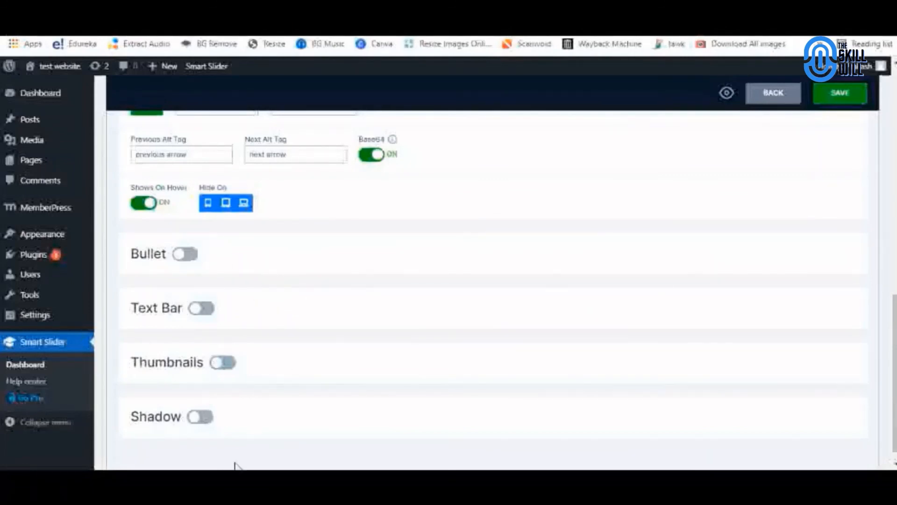
Review the main animation types offered in the slider's Animations settings
{"action": "scroll", "coordinate": [469, 348], "scroll_direction": "up", "scroll_amount": 15}
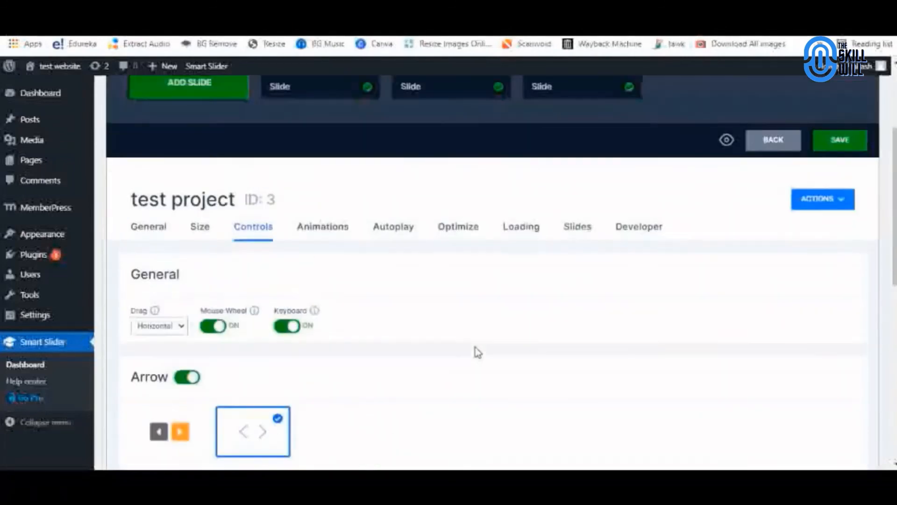
{"action": "scroll", "coordinate": [477, 348], "scroll_direction": "down", "scroll_amount": 3}
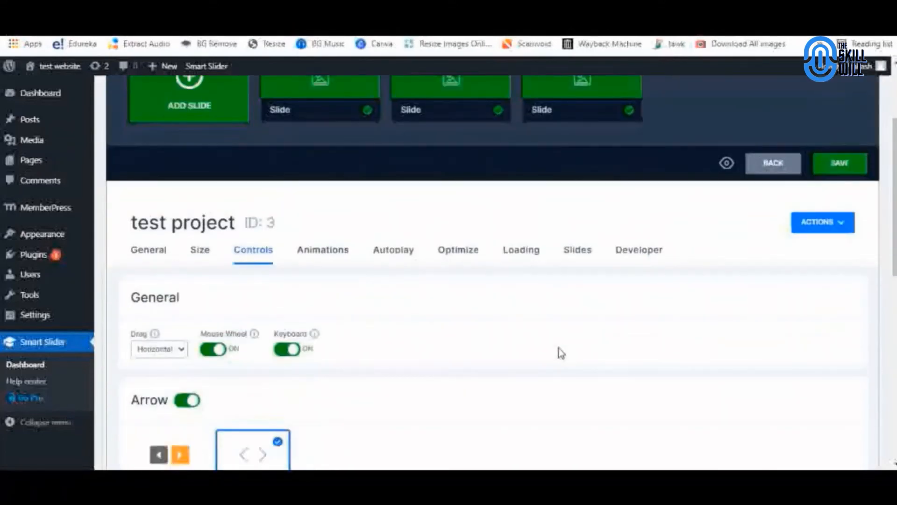
{"action": "left_click", "coordinate": [336, 257]}
{"action": "left_click", "coordinate": [220, 303]}
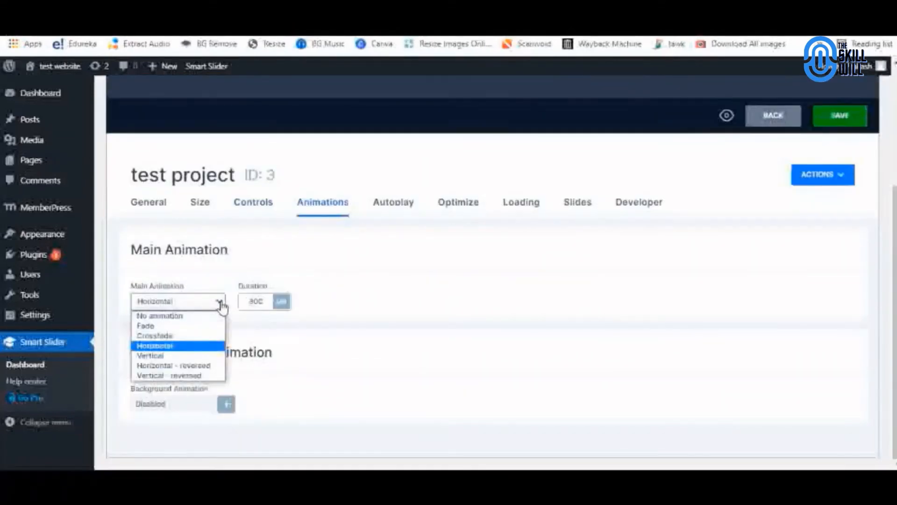
{"action": "left_click", "coordinate": [219, 303]}
{"action": "left_click", "coordinate": [220, 302]}
{"action": "left_click", "coordinate": [220, 303]}
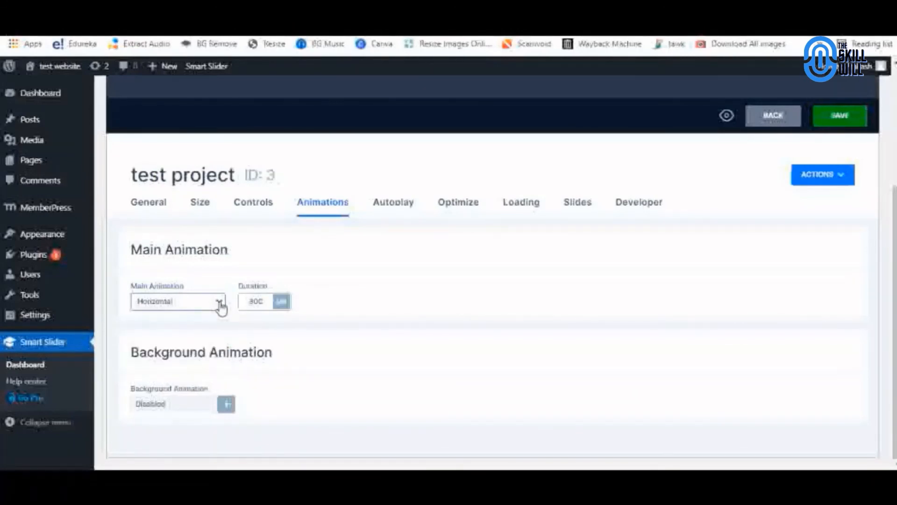
Switch the slider's Autoplay off and back on, and look over its duration, stop and resume options
{"action": "left_click", "coordinate": [391, 210]}
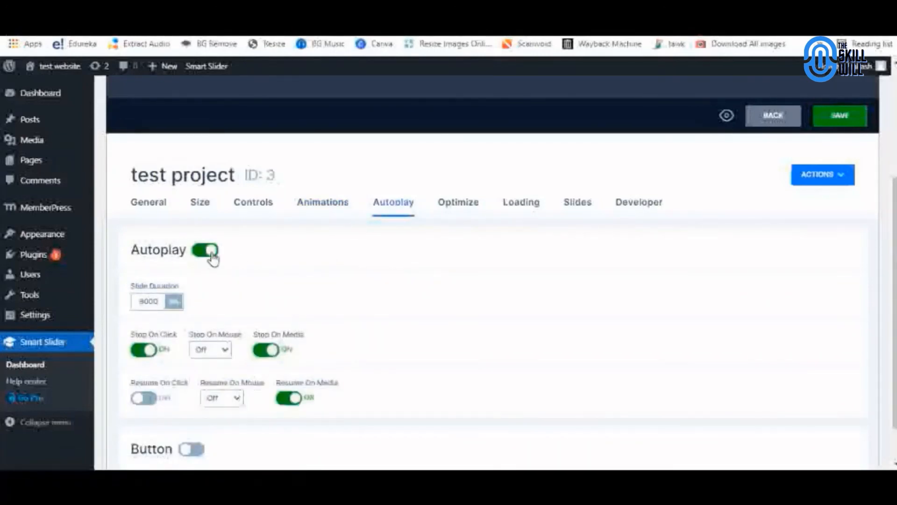
{"action": "left_click", "coordinate": [203, 256]}
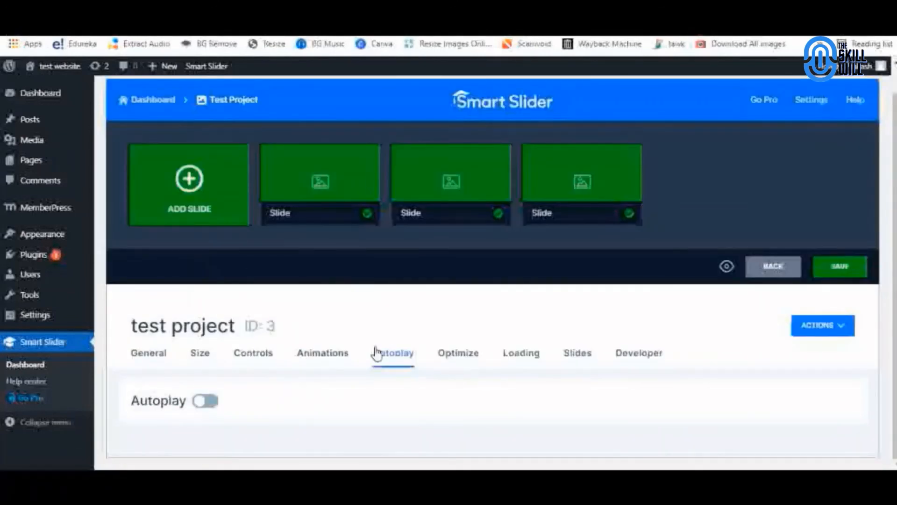
{"action": "left_click", "coordinate": [211, 402]}
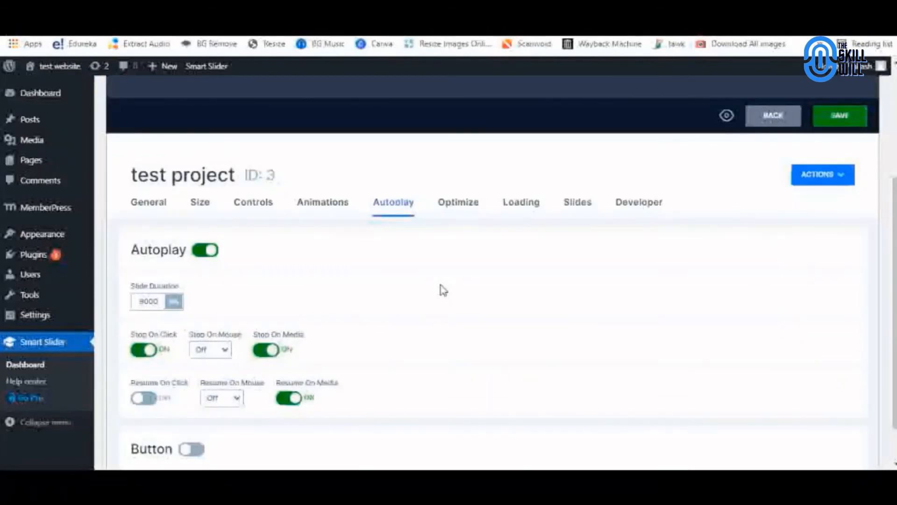
{"action": "scroll", "coordinate": [442, 290], "scroll_direction": "down", "scroll_amount": 1}
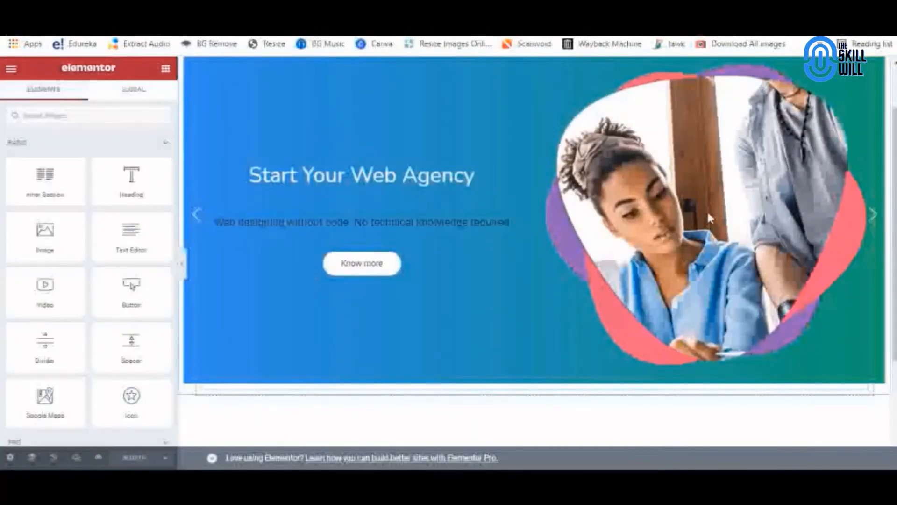
Switch to the Elementor page preview and look at how the slider plays on the Home page
{"action": "scroll", "coordinate": [609, 221], "scroll_direction": "up", "scroll_amount": 1}
{"action": "scroll", "coordinate": [609, 221], "scroll_direction": "down", "scroll_amount": 1}
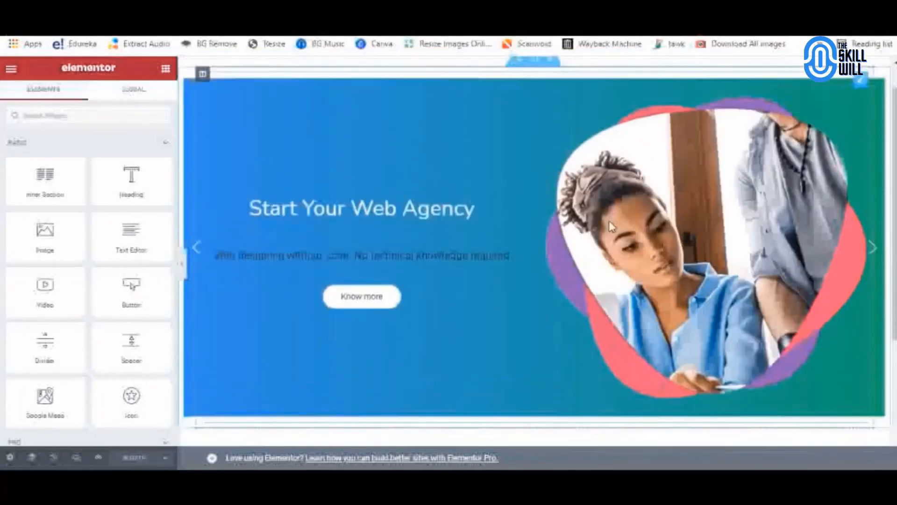
{"action": "scroll", "coordinate": [612, 226], "scroll_direction": "down", "scroll_amount": 1}
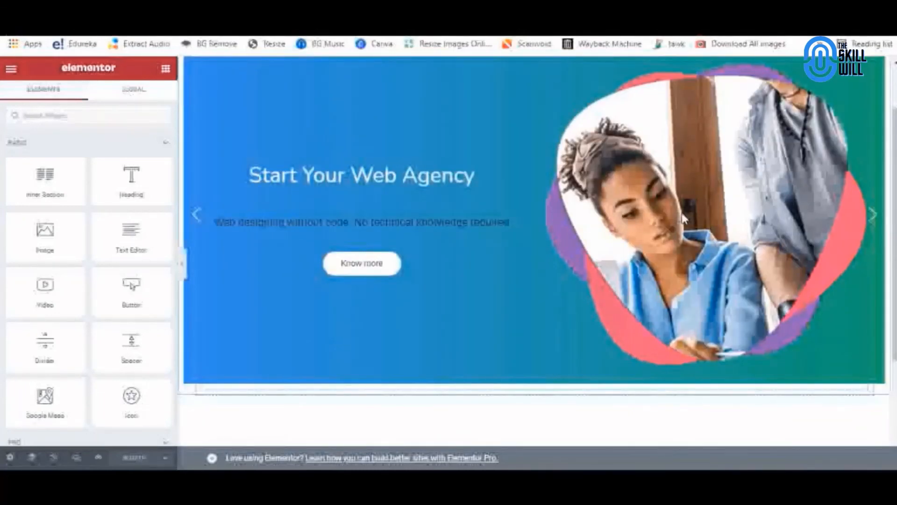
{"action": "scroll", "coordinate": [683, 218], "scroll_direction": "up", "scroll_amount": 2}
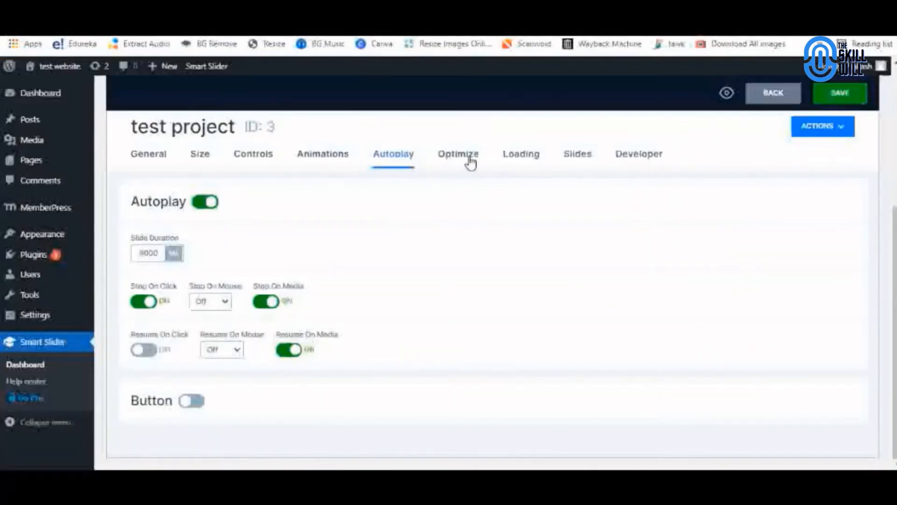
Look at the slider's Optimize setting and review the loading type options in its Loading settings
{"action": "left_click", "coordinate": [470, 159]}
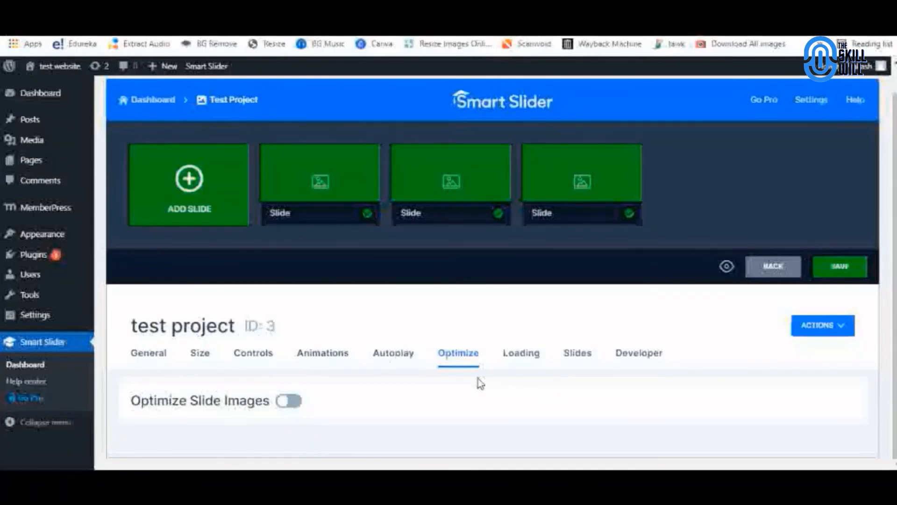
{"action": "left_click", "coordinate": [524, 360]}
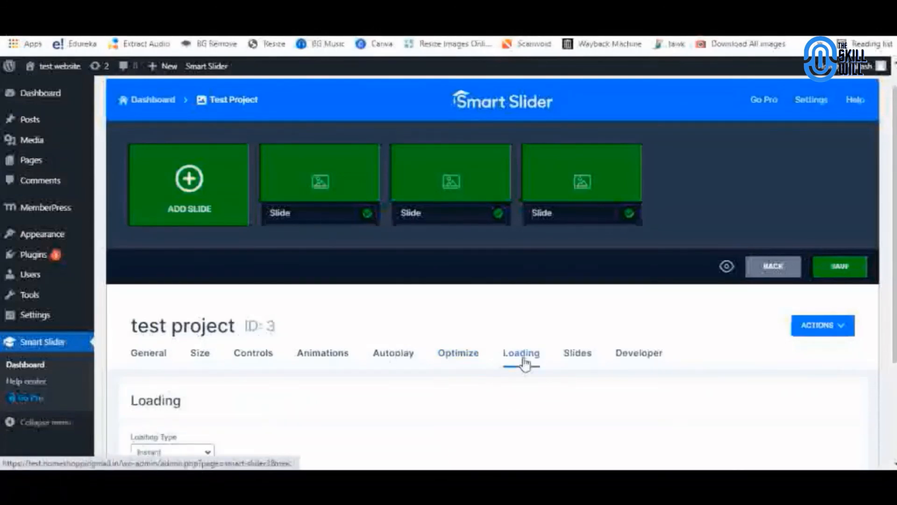
{"action": "scroll", "coordinate": [582, 318], "scroll_direction": "down", "scroll_amount": 3}
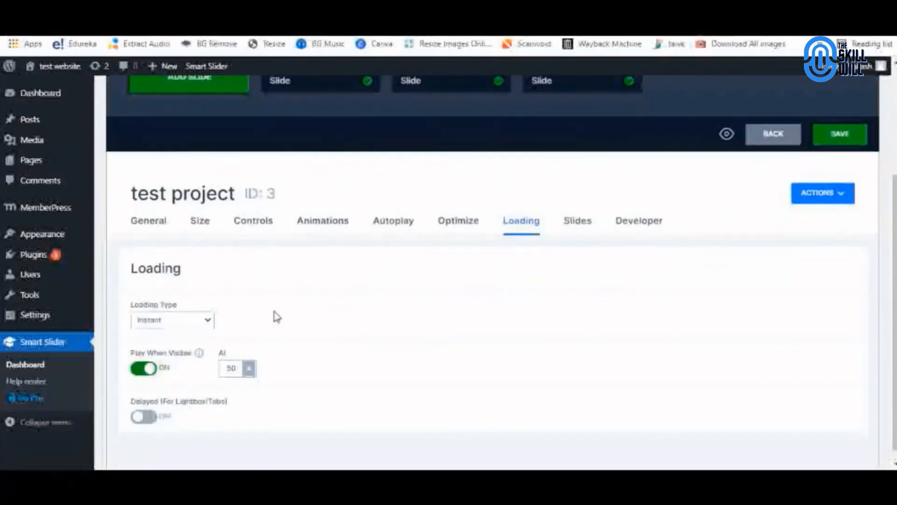
{"action": "left_click", "coordinate": [209, 312]}
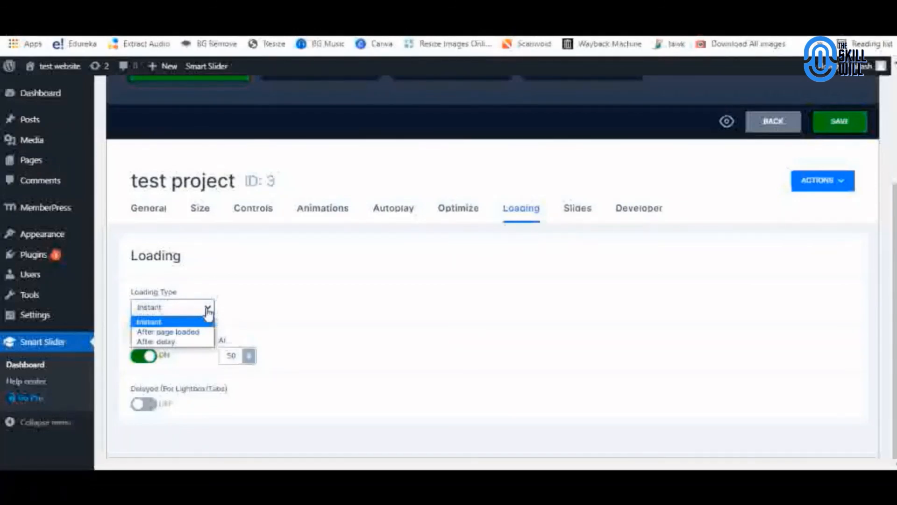
{"action": "left_click", "coordinate": [326, 284]}
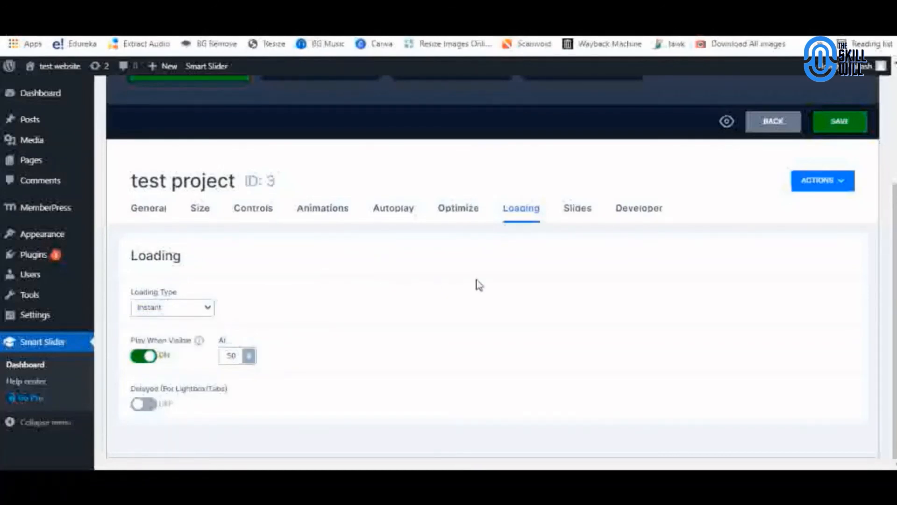
Review the slide background image fill options in the slider's Slides settings
{"action": "scroll", "coordinate": [523, 292], "scroll_direction": "up", "scroll_amount": 2}
{"action": "left_click", "coordinate": [578, 280]}
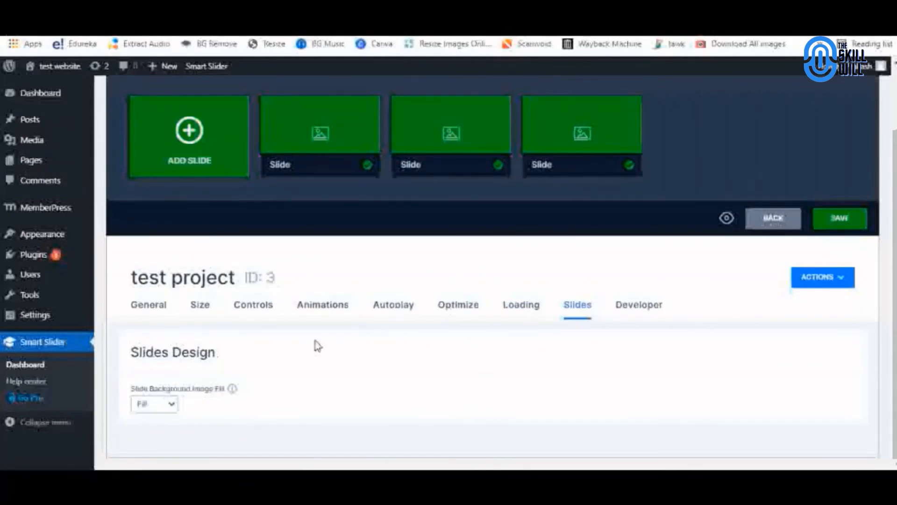
{"action": "left_click", "coordinate": [171, 406]}
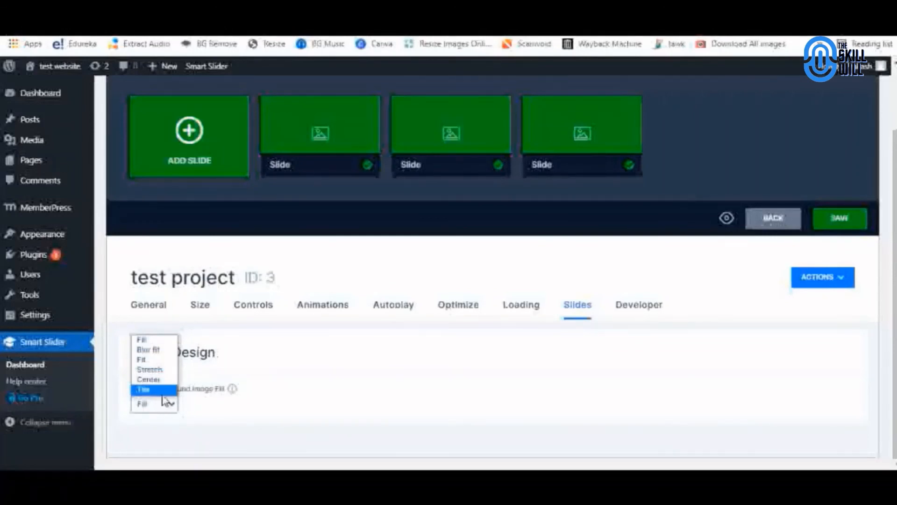
{"action": "left_click", "coordinate": [673, 380]}
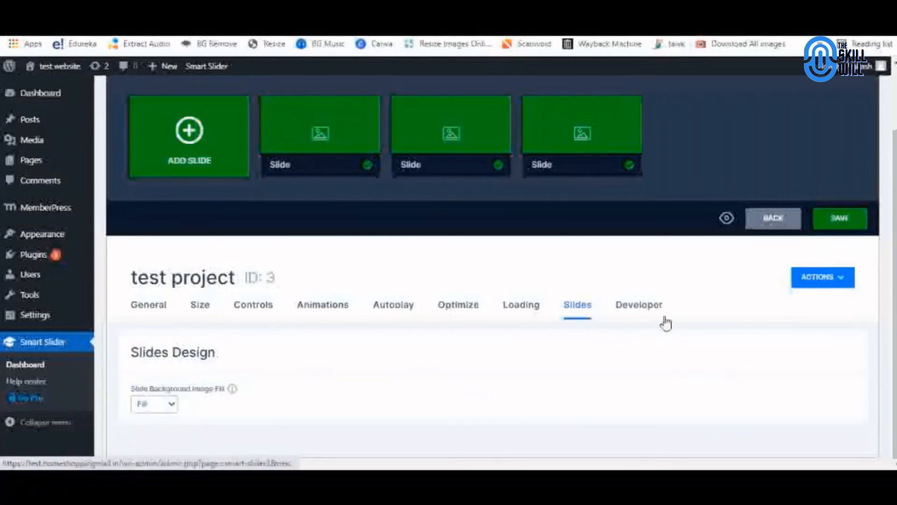
Examine the slider's Developer settings, from the clear and scroll options to the CSS, JavaScript callback and post ID fields
{"action": "left_click", "coordinate": [640, 307]}
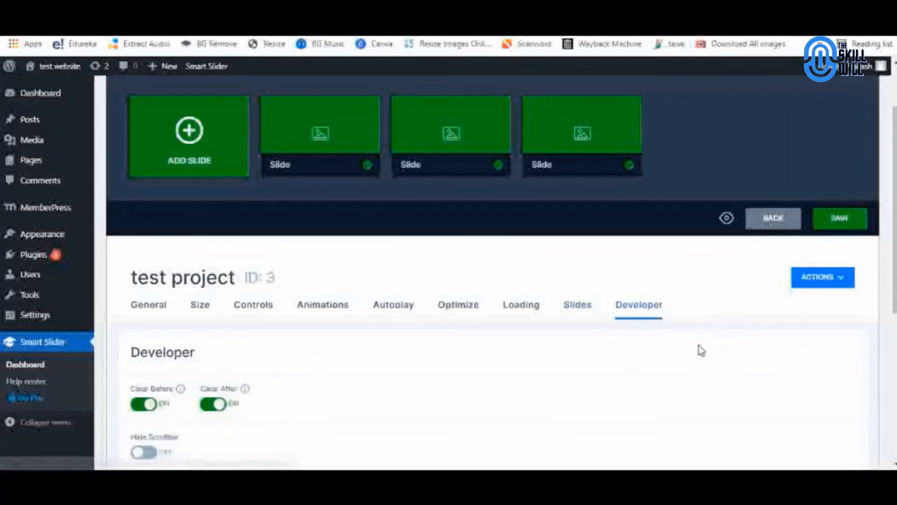
{"action": "scroll", "coordinate": [341, 370], "scroll_direction": "down", "scroll_amount": 2}
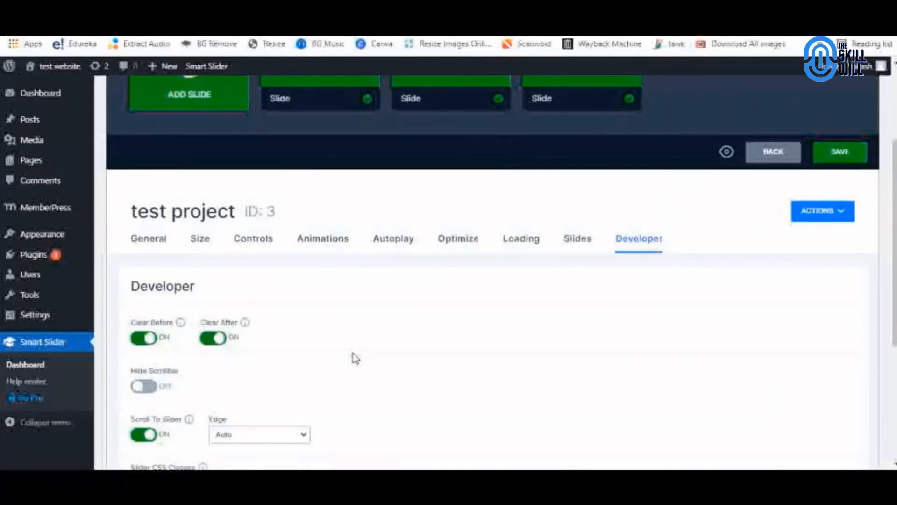
{"action": "scroll", "coordinate": [420, 350], "scroll_direction": "down", "scroll_amount": 2}
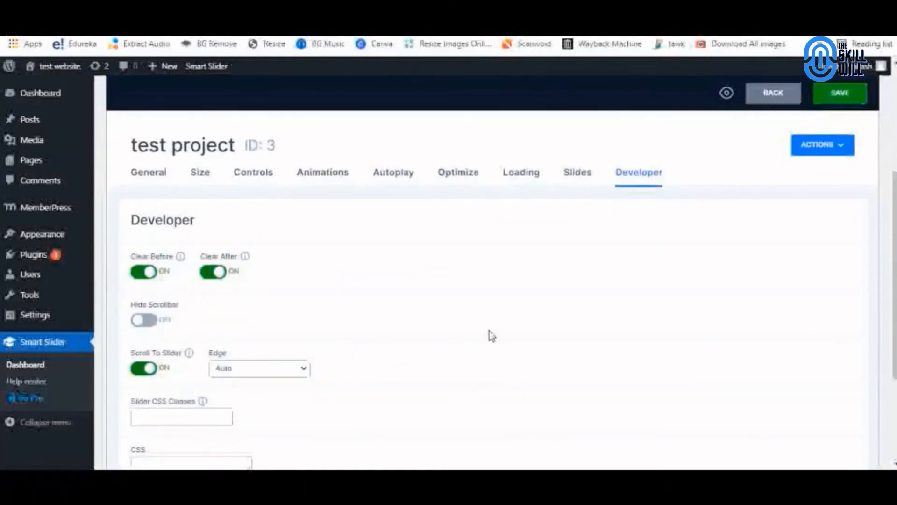
{"action": "scroll", "coordinate": [491, 334], "scroll_direction": "down", "scroll_amount": 2}
{"action": "scroll", "coordinate": [490, 331], "scroll_direction": "up", "scroll_amount": 2}
{"action": "scroll", "coordinate": [489, 331], "scroll_direction": "down", "scroll_amount": 4}
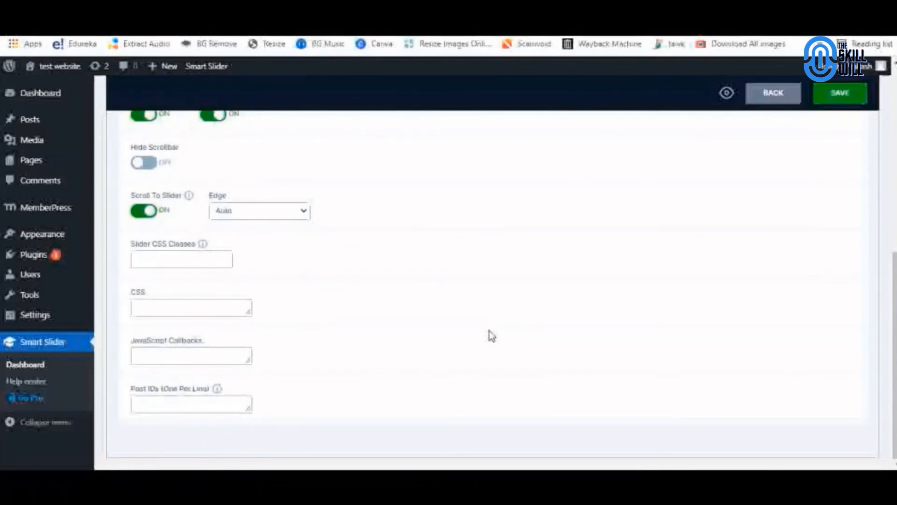
{"action": "scroll", "coordinate": [491, 334], "scroll_direction": "up", "scroll_amount": 10}
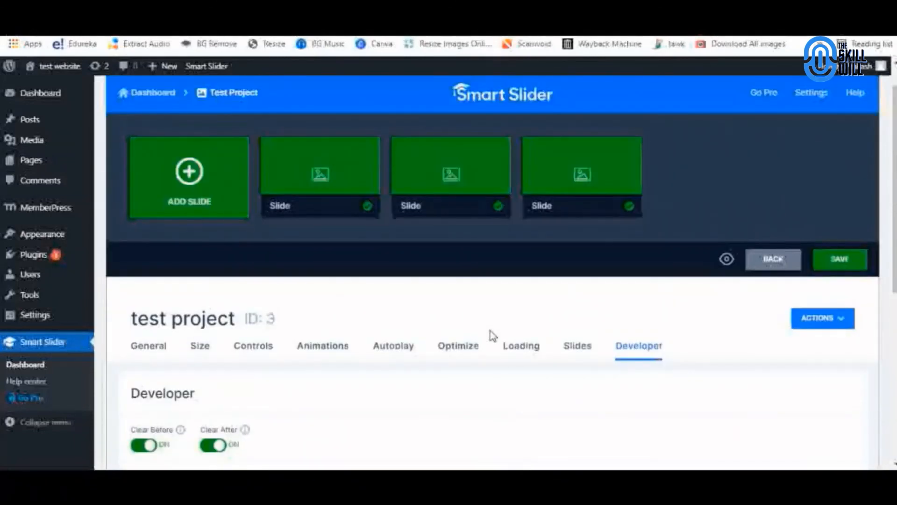
Save the test project slider's settings and load the live Home page to check the slider
{"action": "left_click", "coordinate": [840, 260]}
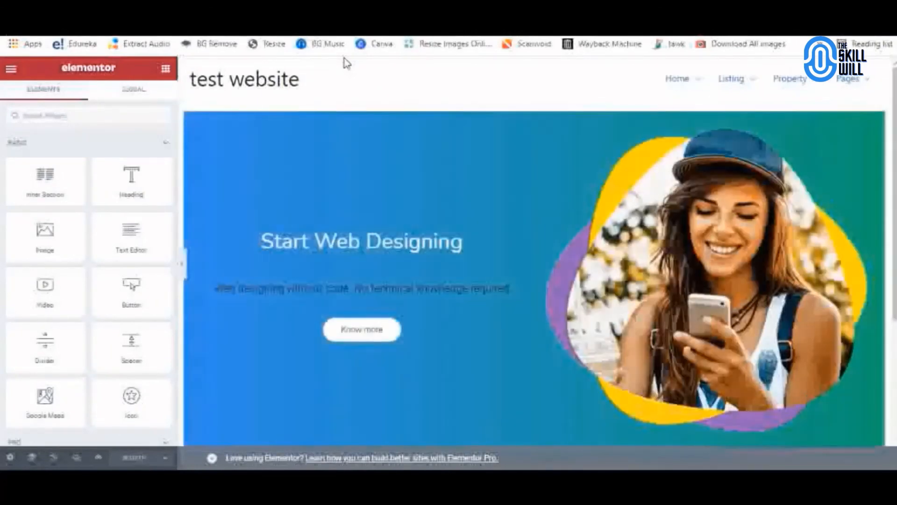
{"action": "key", "text": "ctrl+l"}
{"action": "key", "text": "Return"}
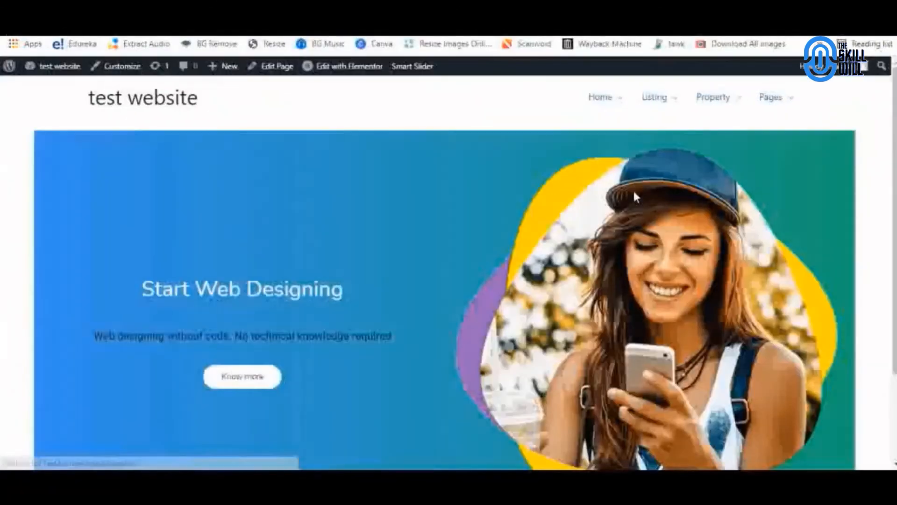
{"action": "scroll", "coordinate": [855, 110], "scroll_direction": "down", "scroll_amount": 2}
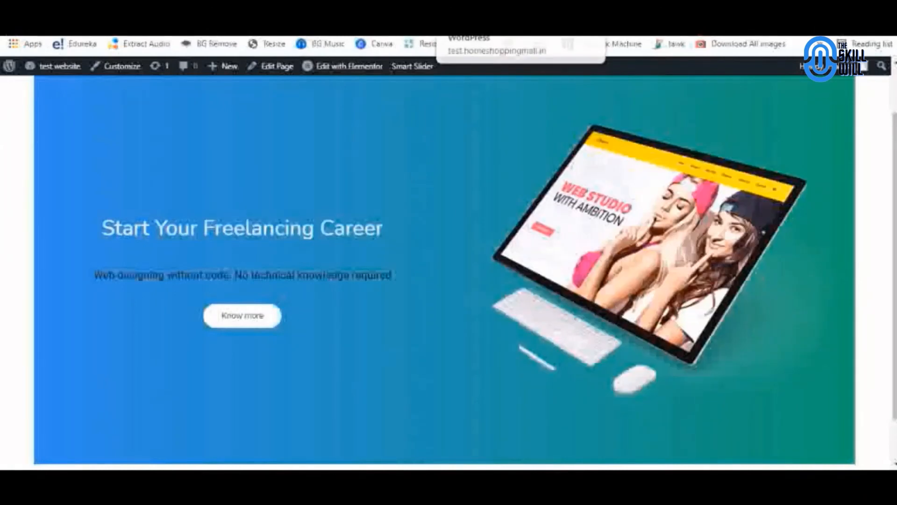
Return to the slider editor and recheck the Autoplay settings, including slide duration and the stop and resume options
{"action": "left_click", "coordinate": [481, 3]}
{"action": "left_click", "coordinate": [393, 345]}
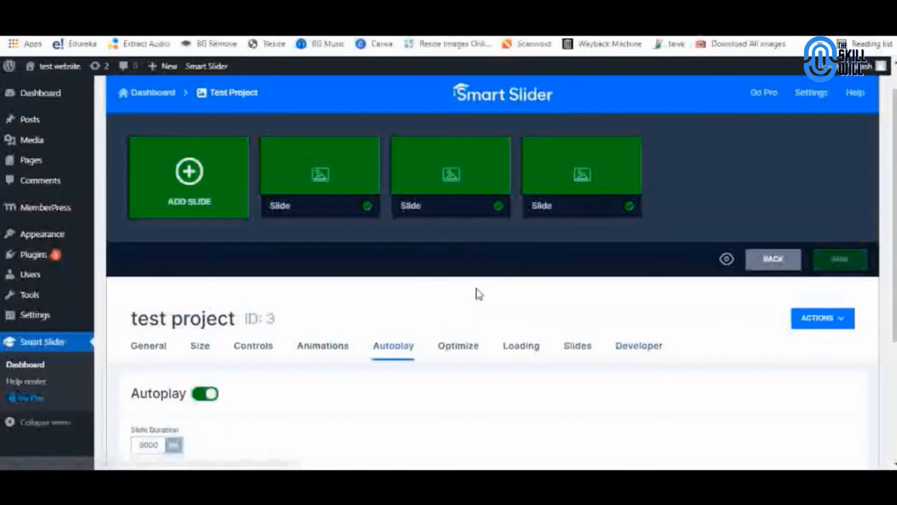
{"action": "scroll", "coordinate": [514, 280], "scroll_direction": "down", "scroll_amount": 3}
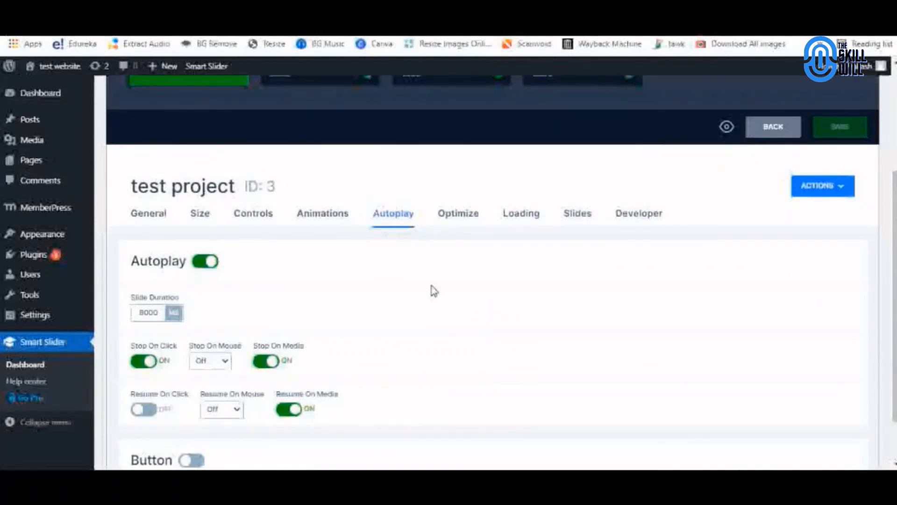
{"action": "scroll", "coordinate": [588, 280], "scroll_direction": "up", "scroll_amount": 4}
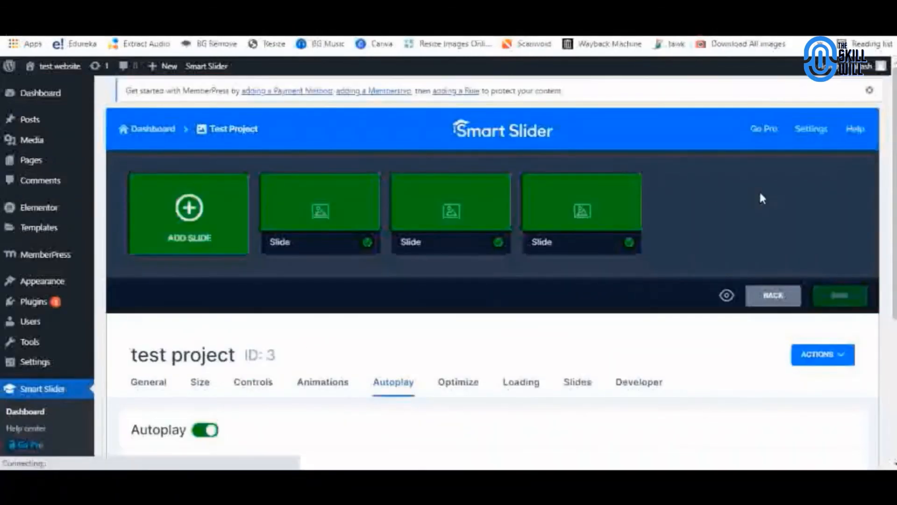
{"action": "scroll", "coordinate": [761, 197], "scroll_direction": "down", "scroll_amount": 5}
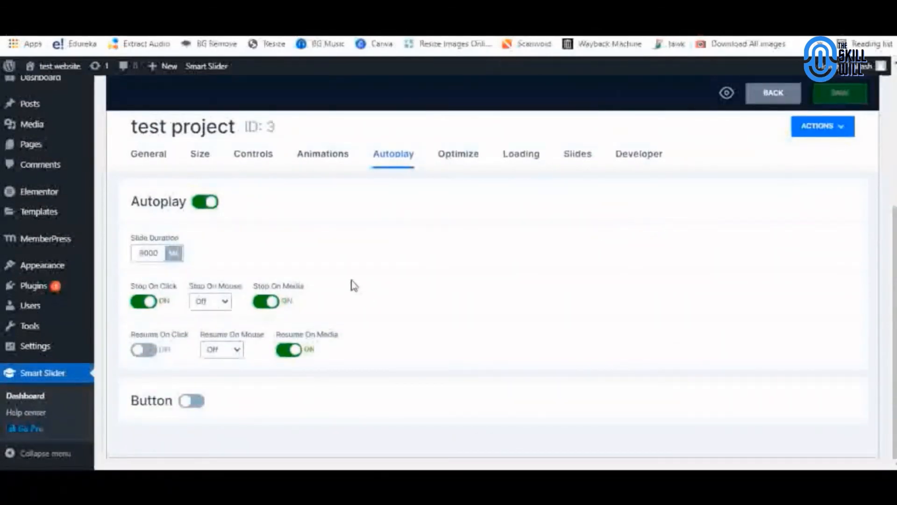
{"action": "scroll", "coordinate": [333, 248], "scroll_direction": "up", "scroll_amount": 1}
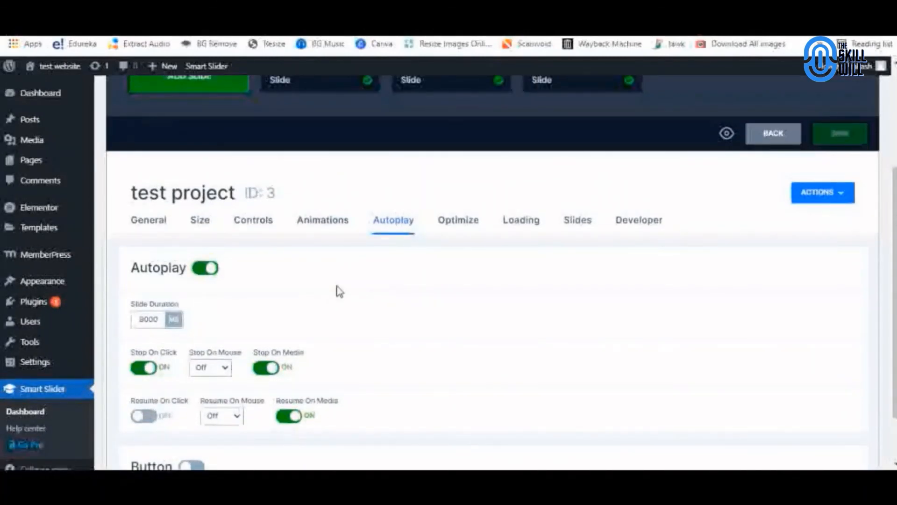
{"action": "scroll", "coordinate": [416, 290], "scroll_direction": "up", "scroll_amount": 2}
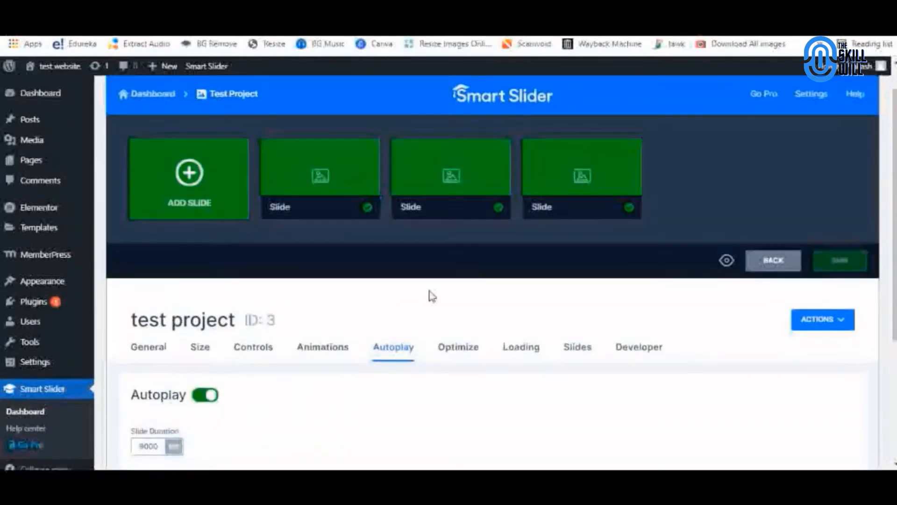